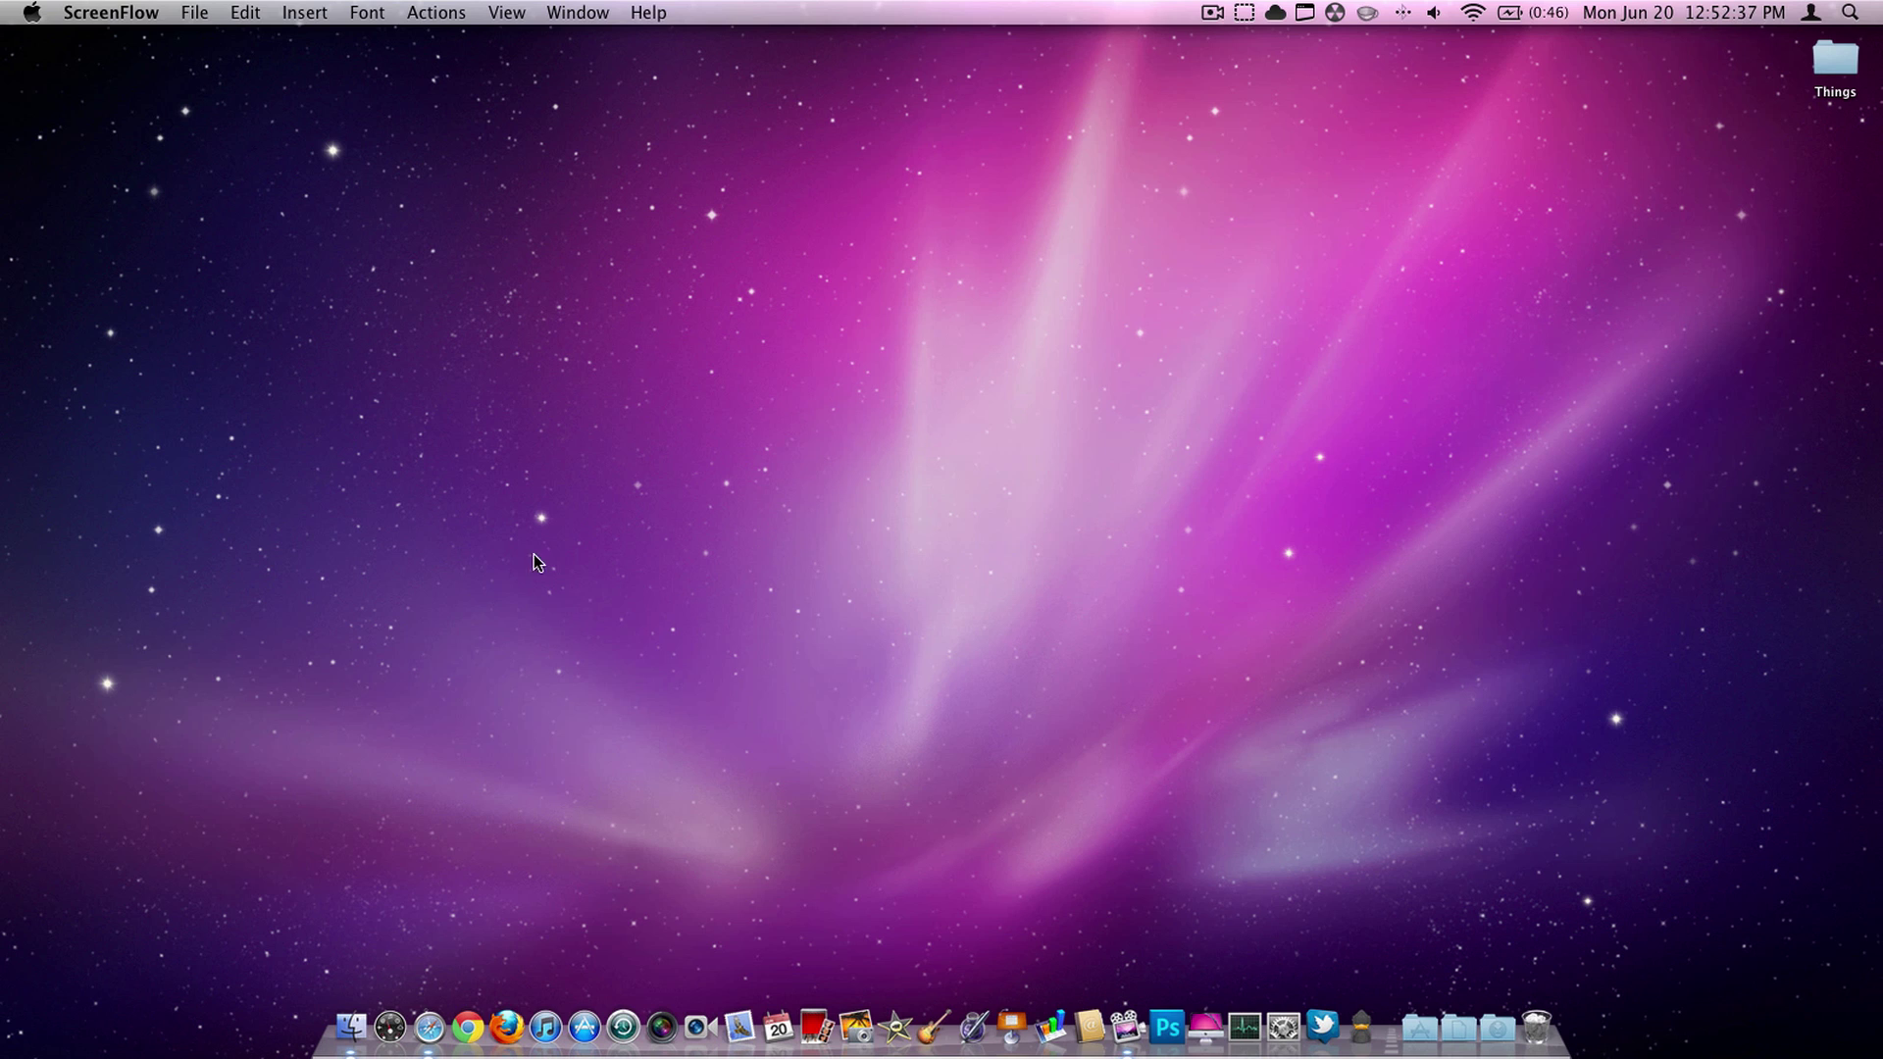
- Launch Safari and scroll the Macbuzzer Final Show bundle page to the free Deskscribble listing
left_click_drag(445, 430, 1534, 926)
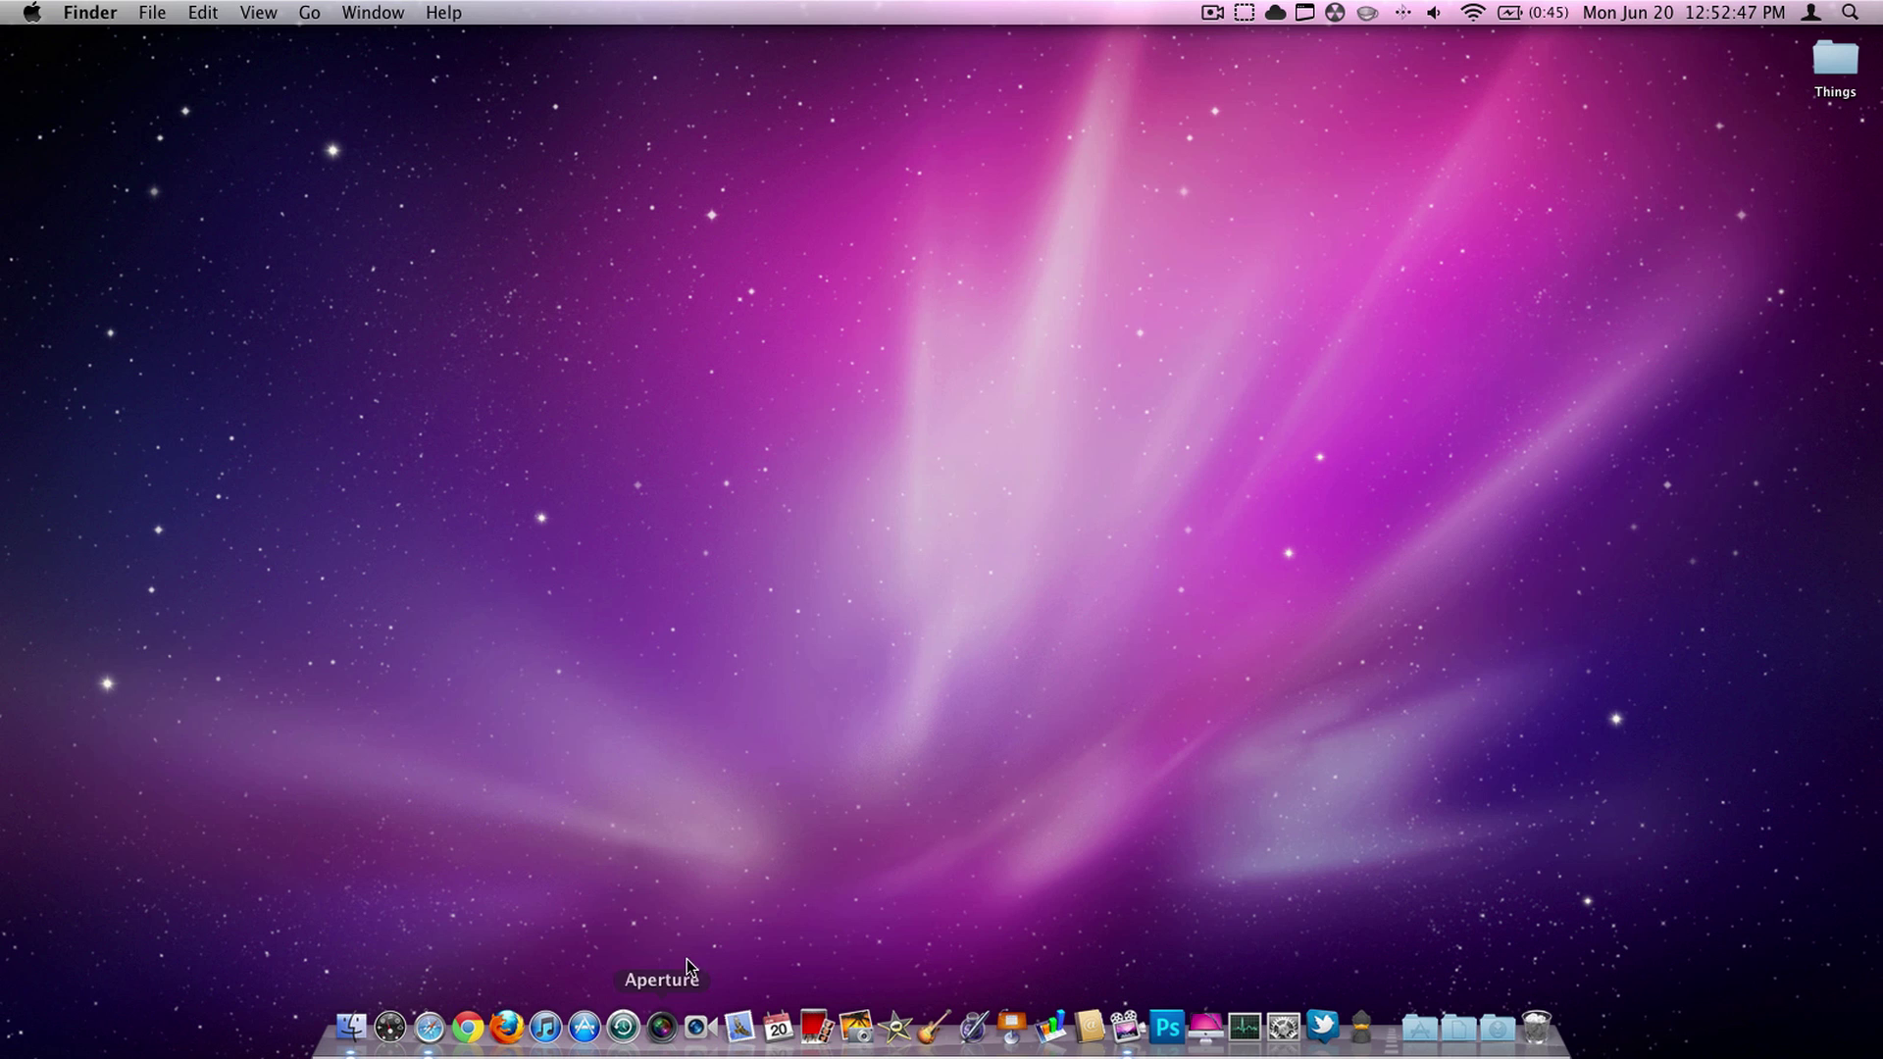
left_click(429, 1030)
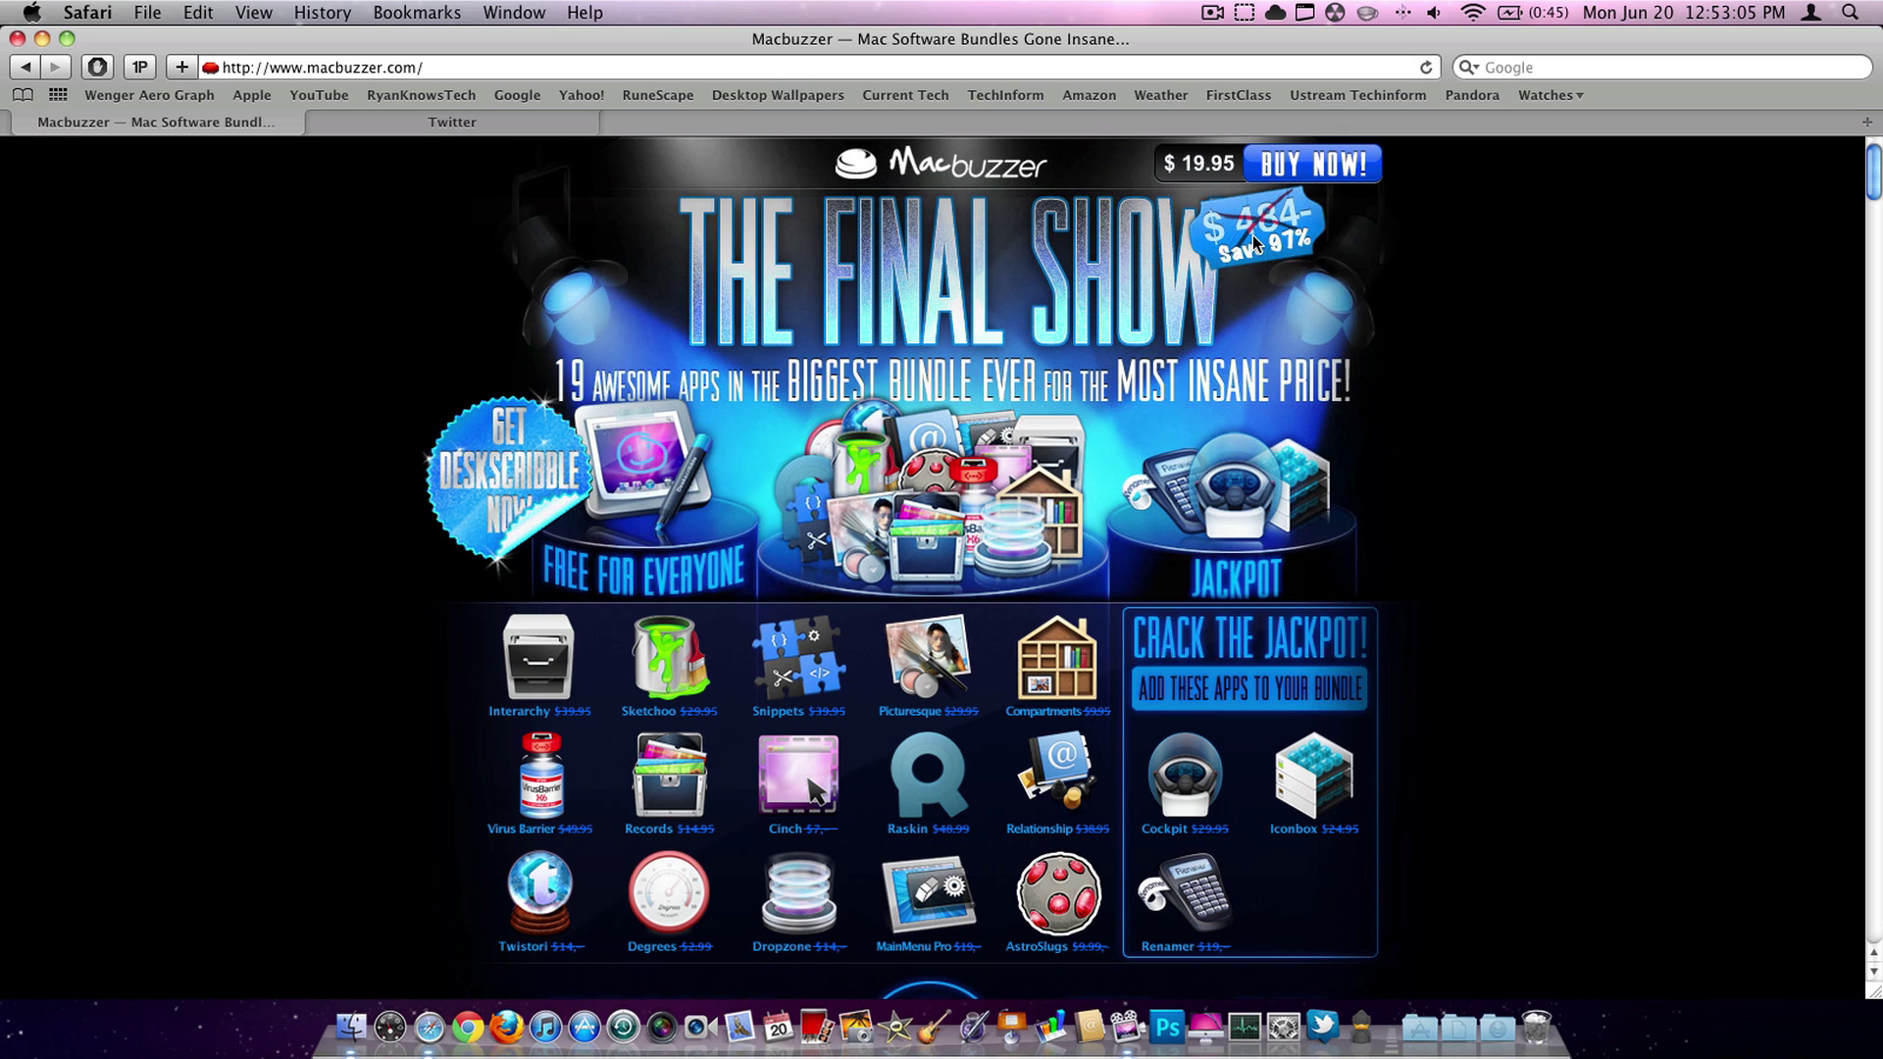
scroll(1365, 639, "down", 6)
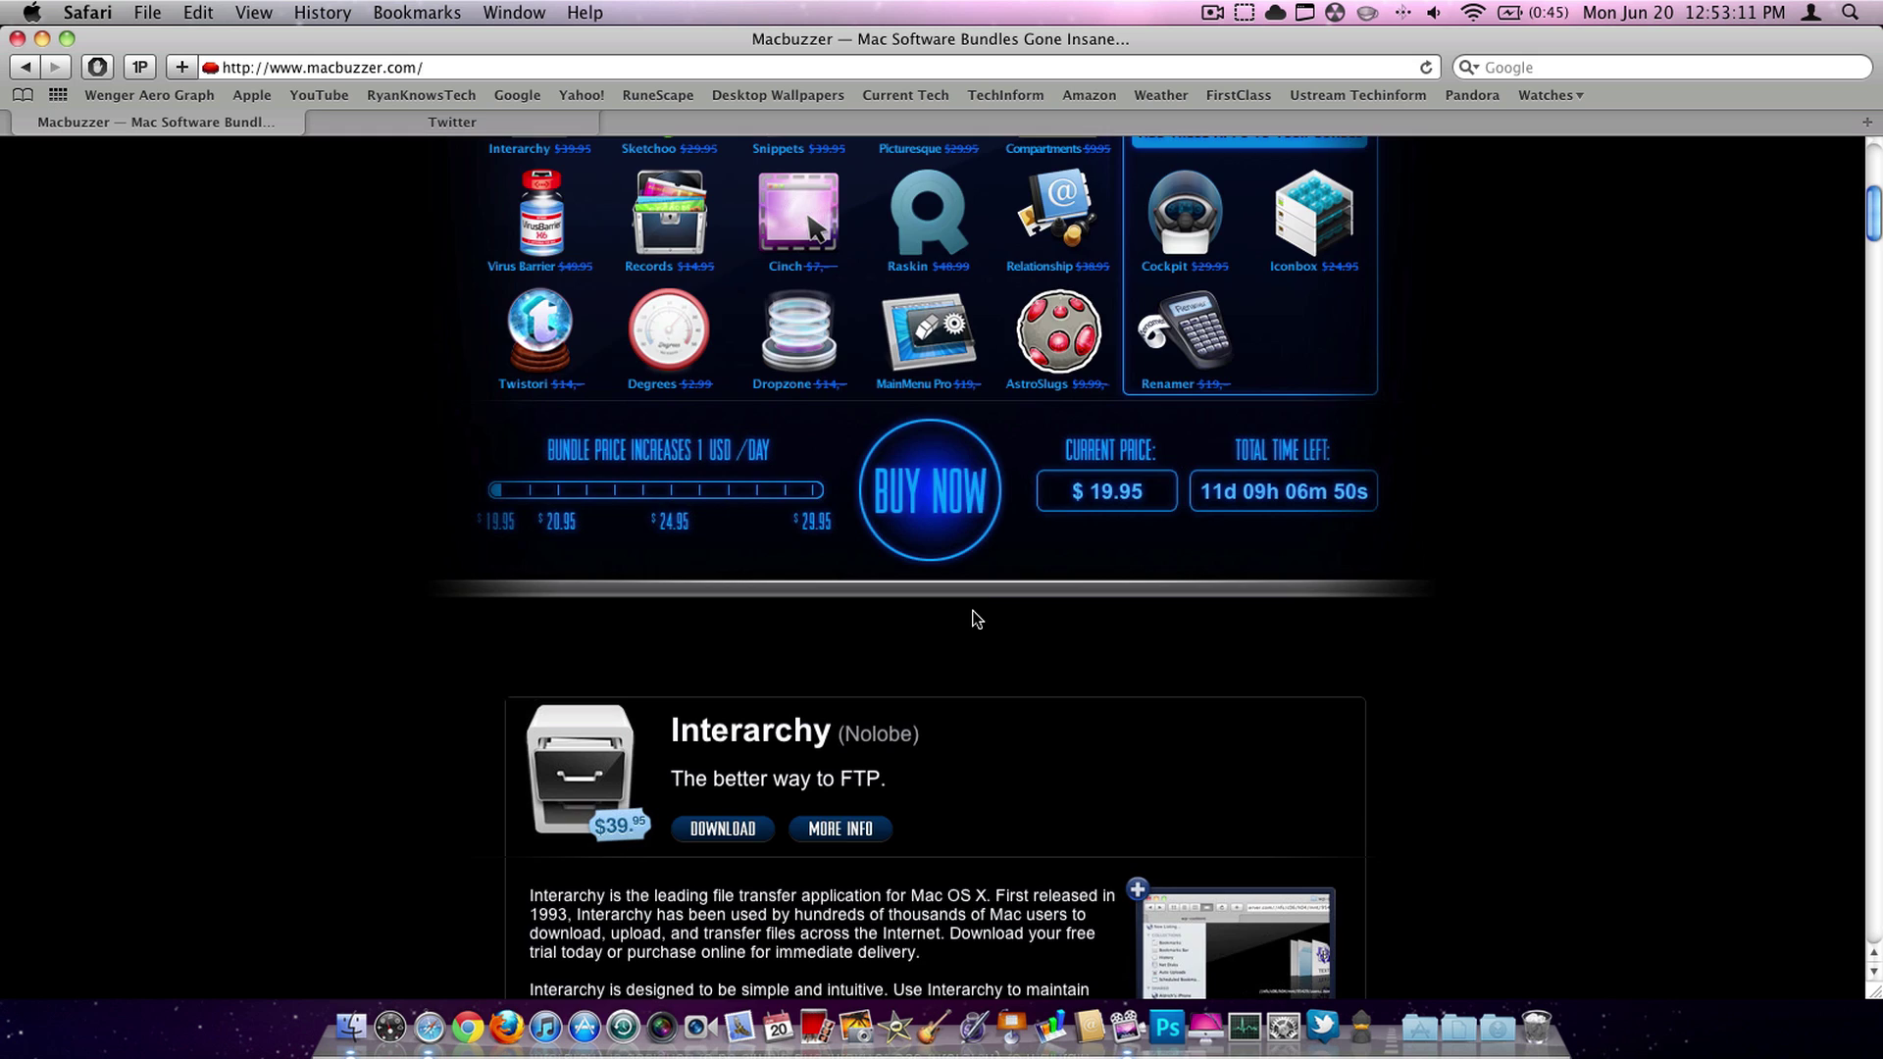
scroll(976, 618, "down", 7)
scroll(971, 618, "up", 9)
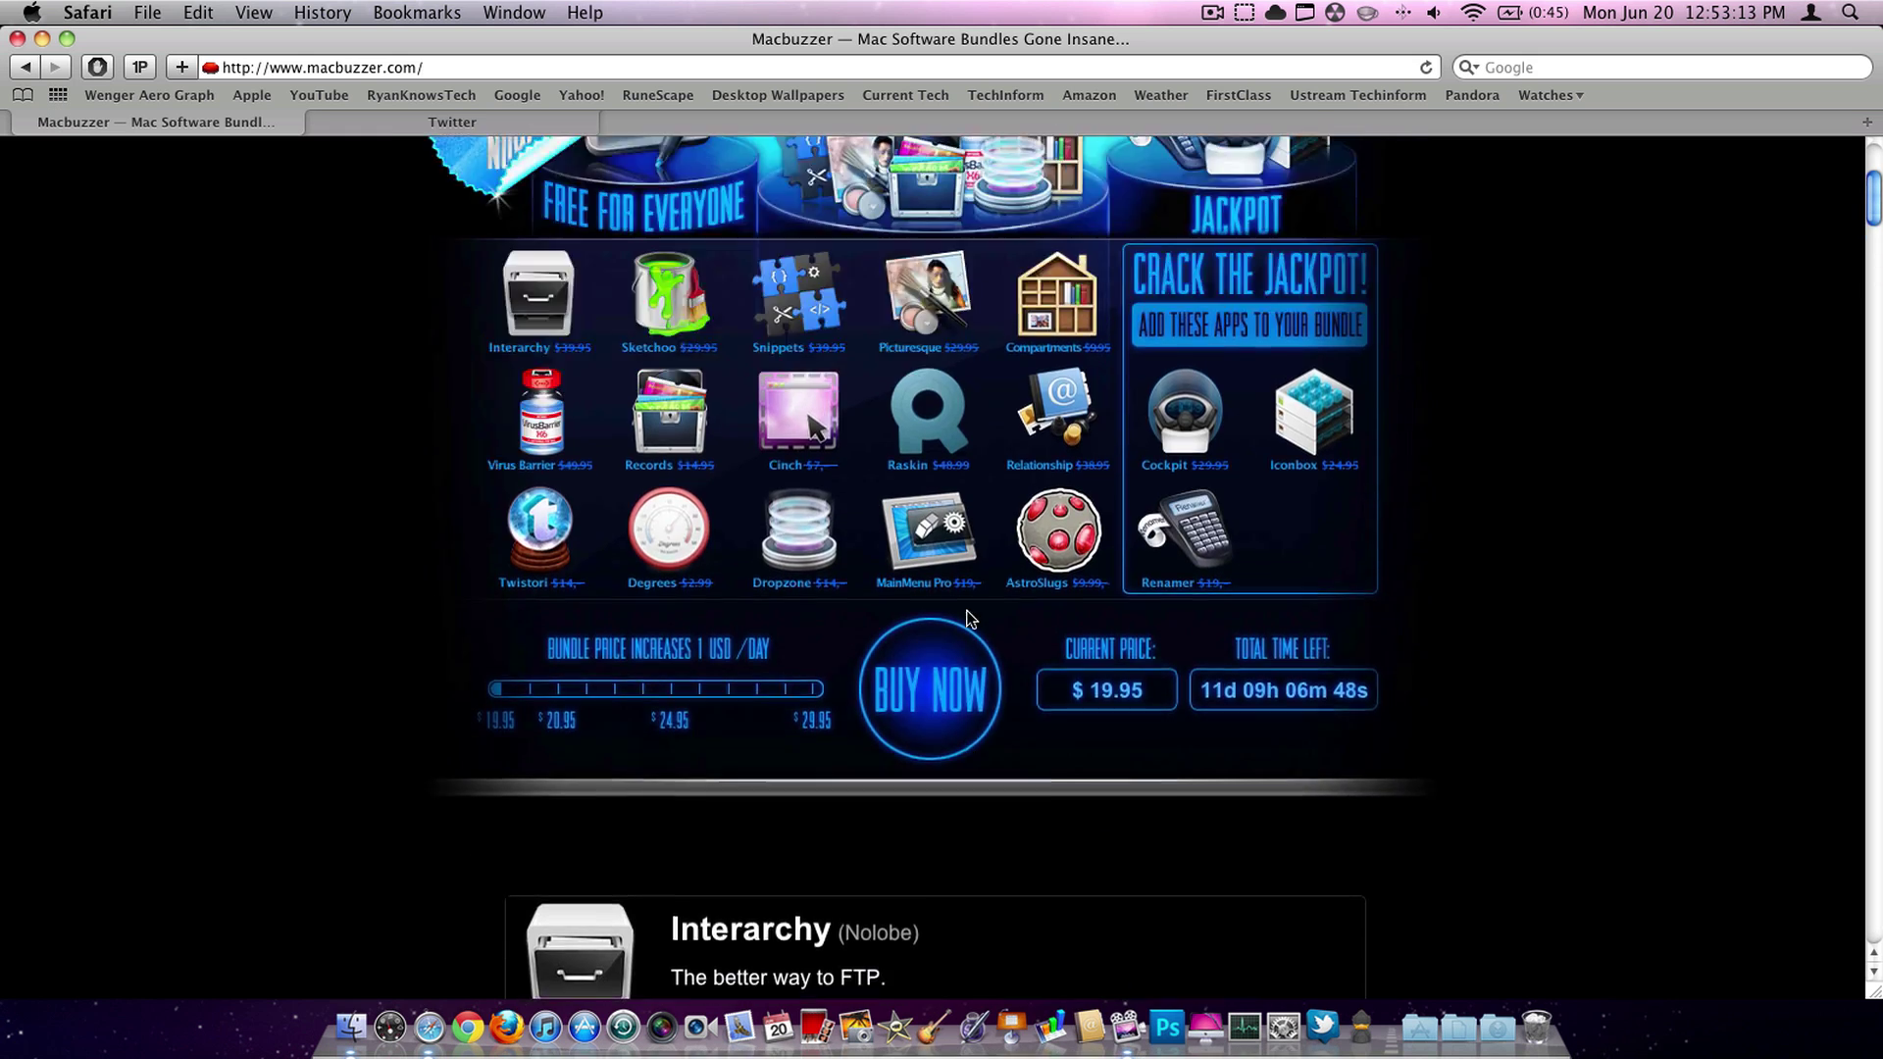
scroll(969, 615, "up", 4)
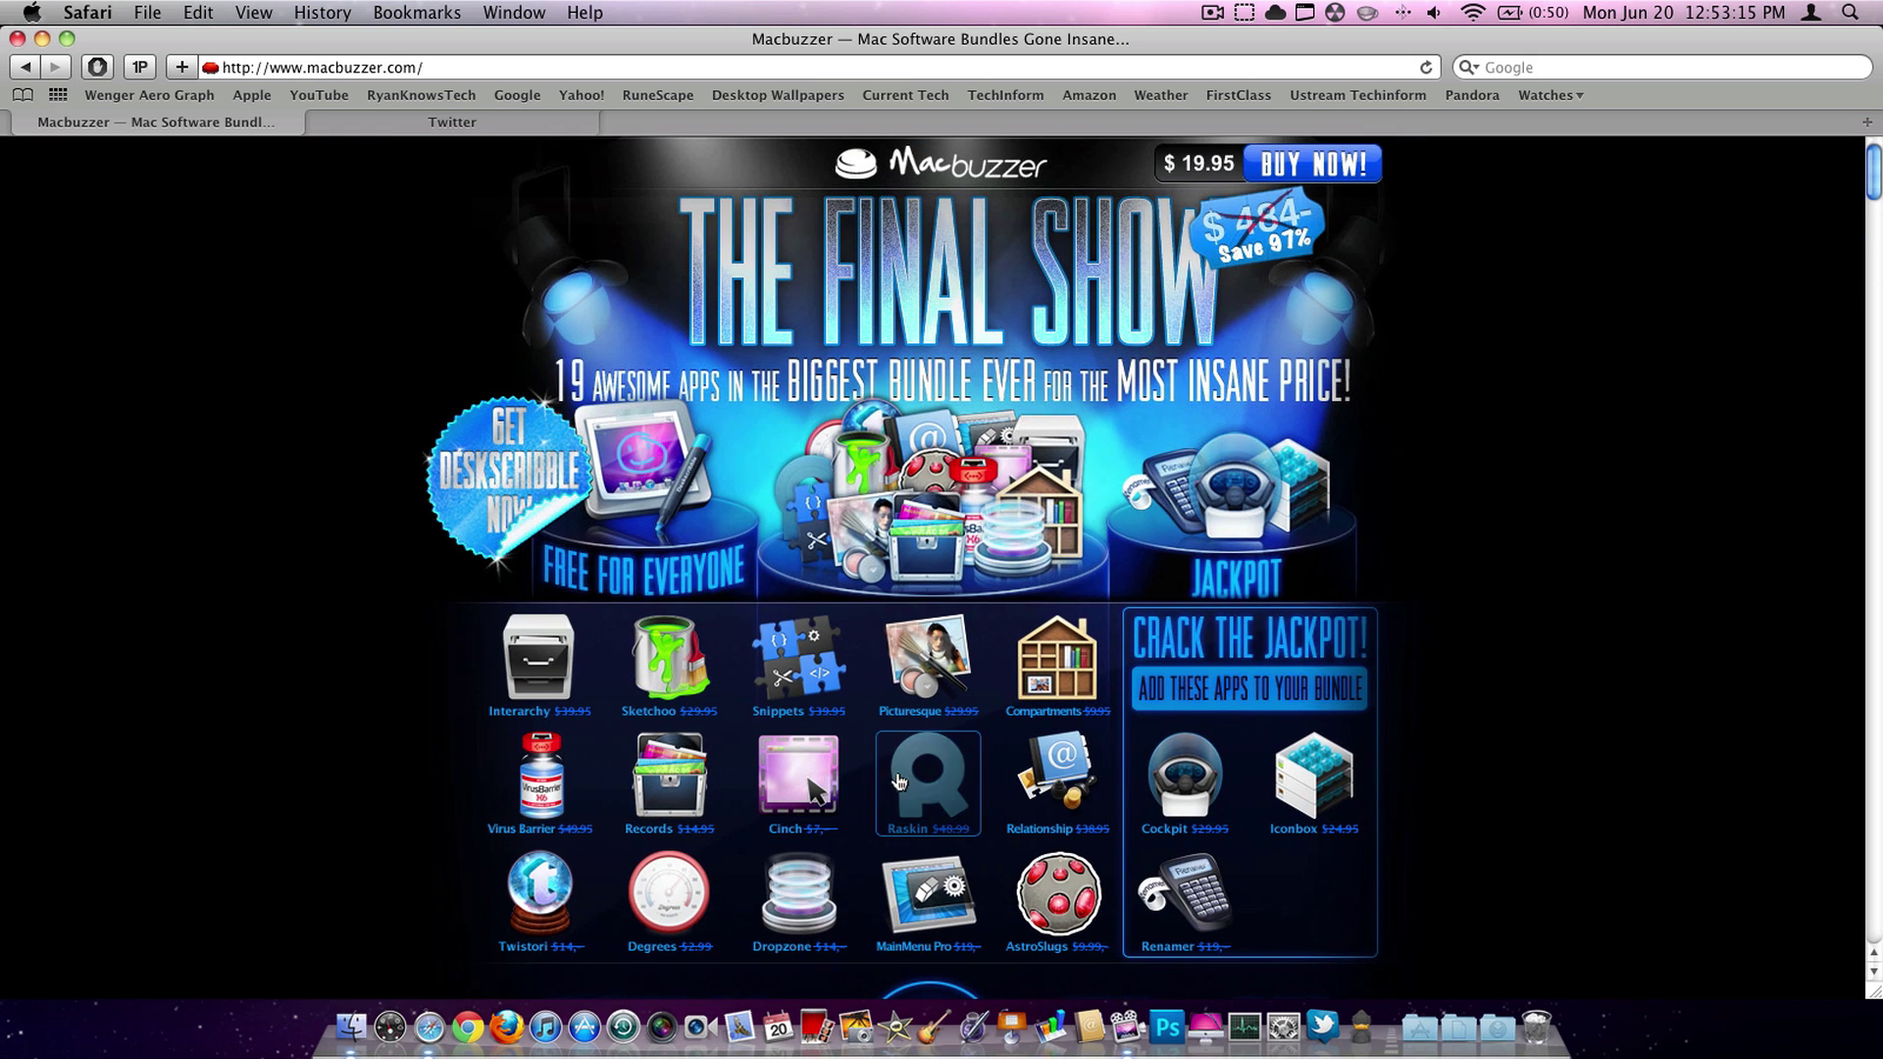
mouse_move(443, 535)
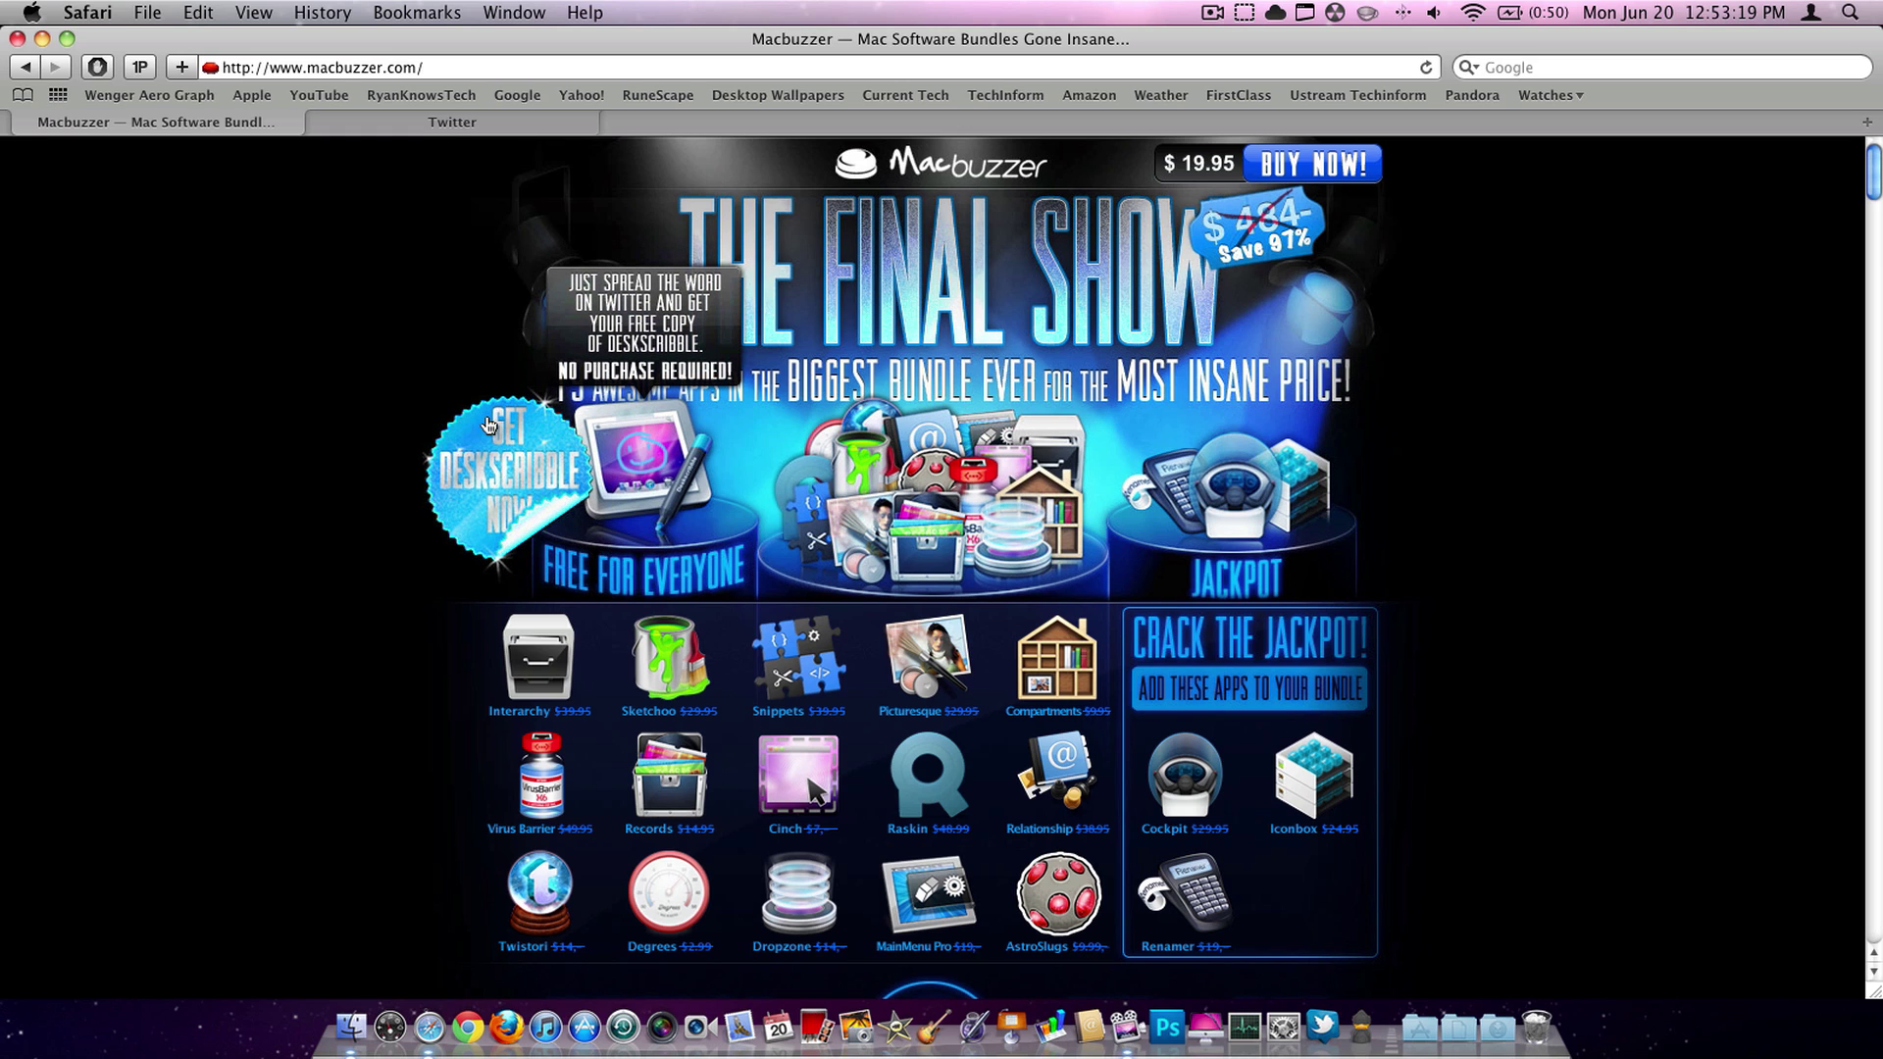
scroll(312, 520, "down", 1)
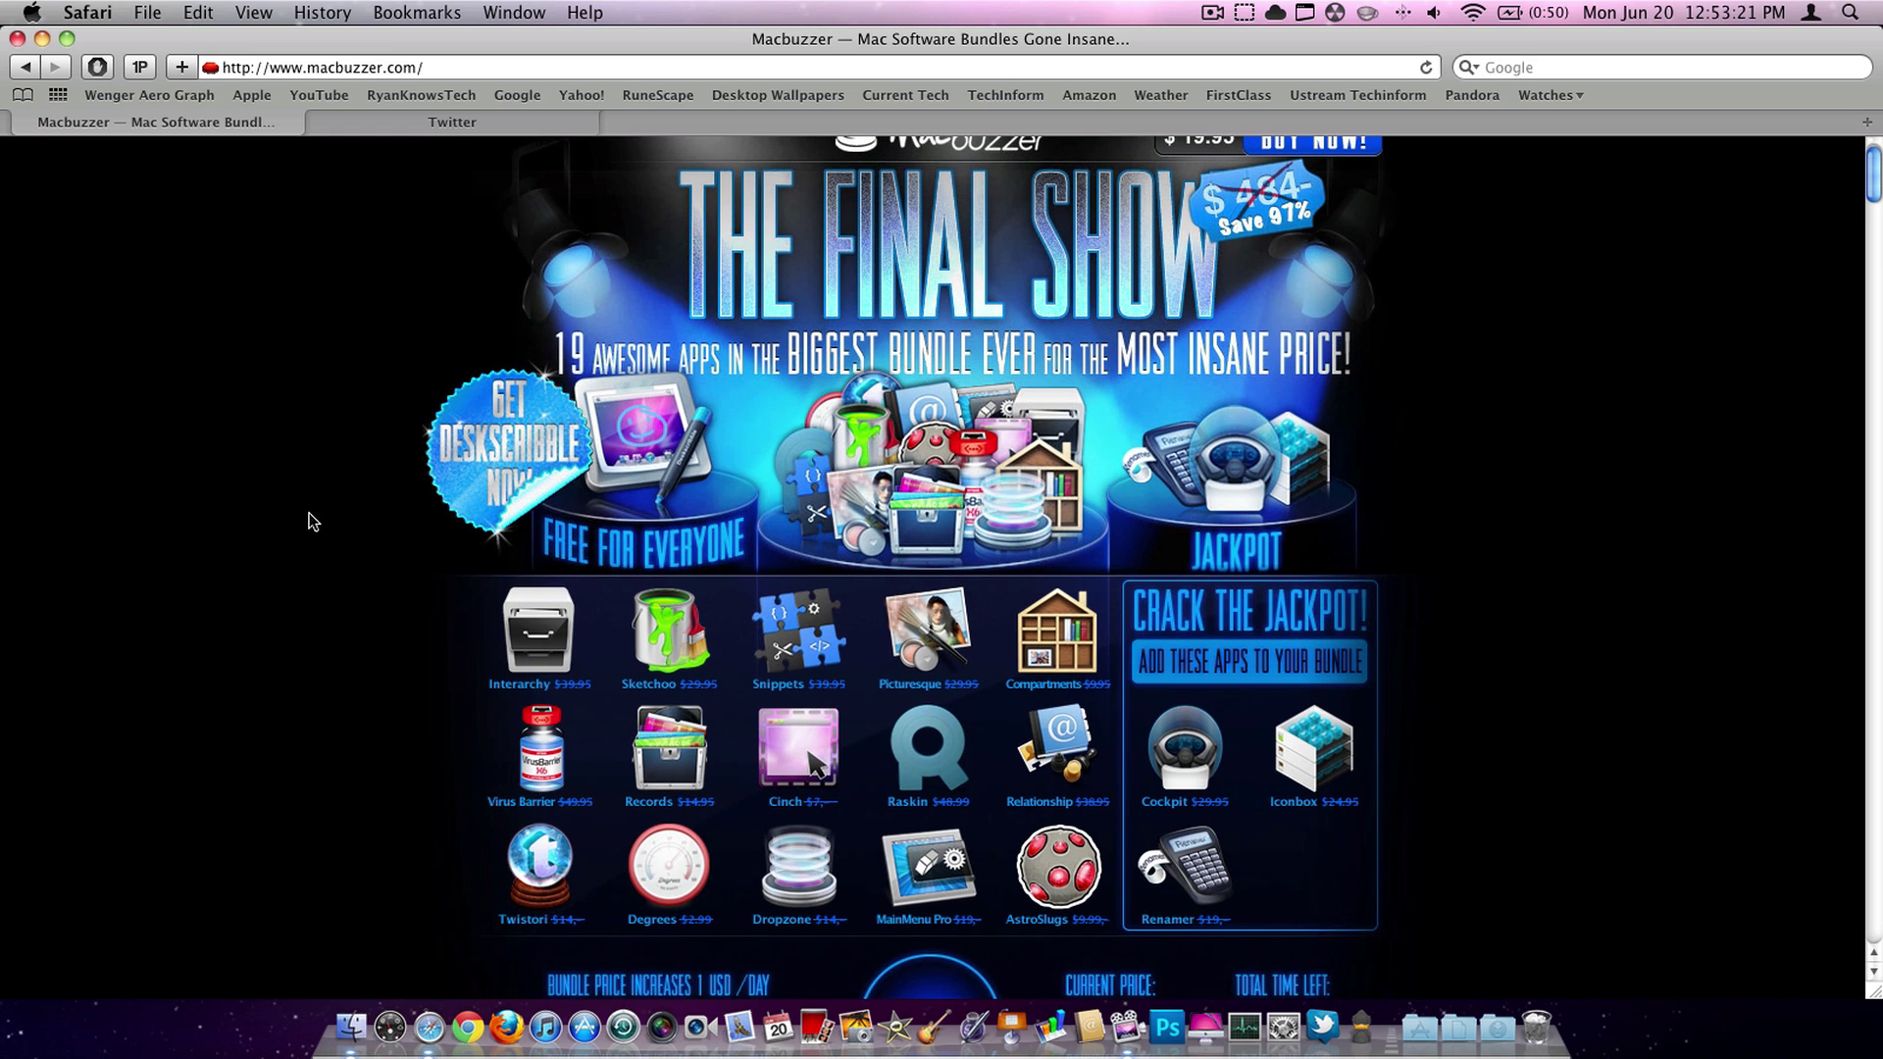
scroll(292, 426, "down", 20)
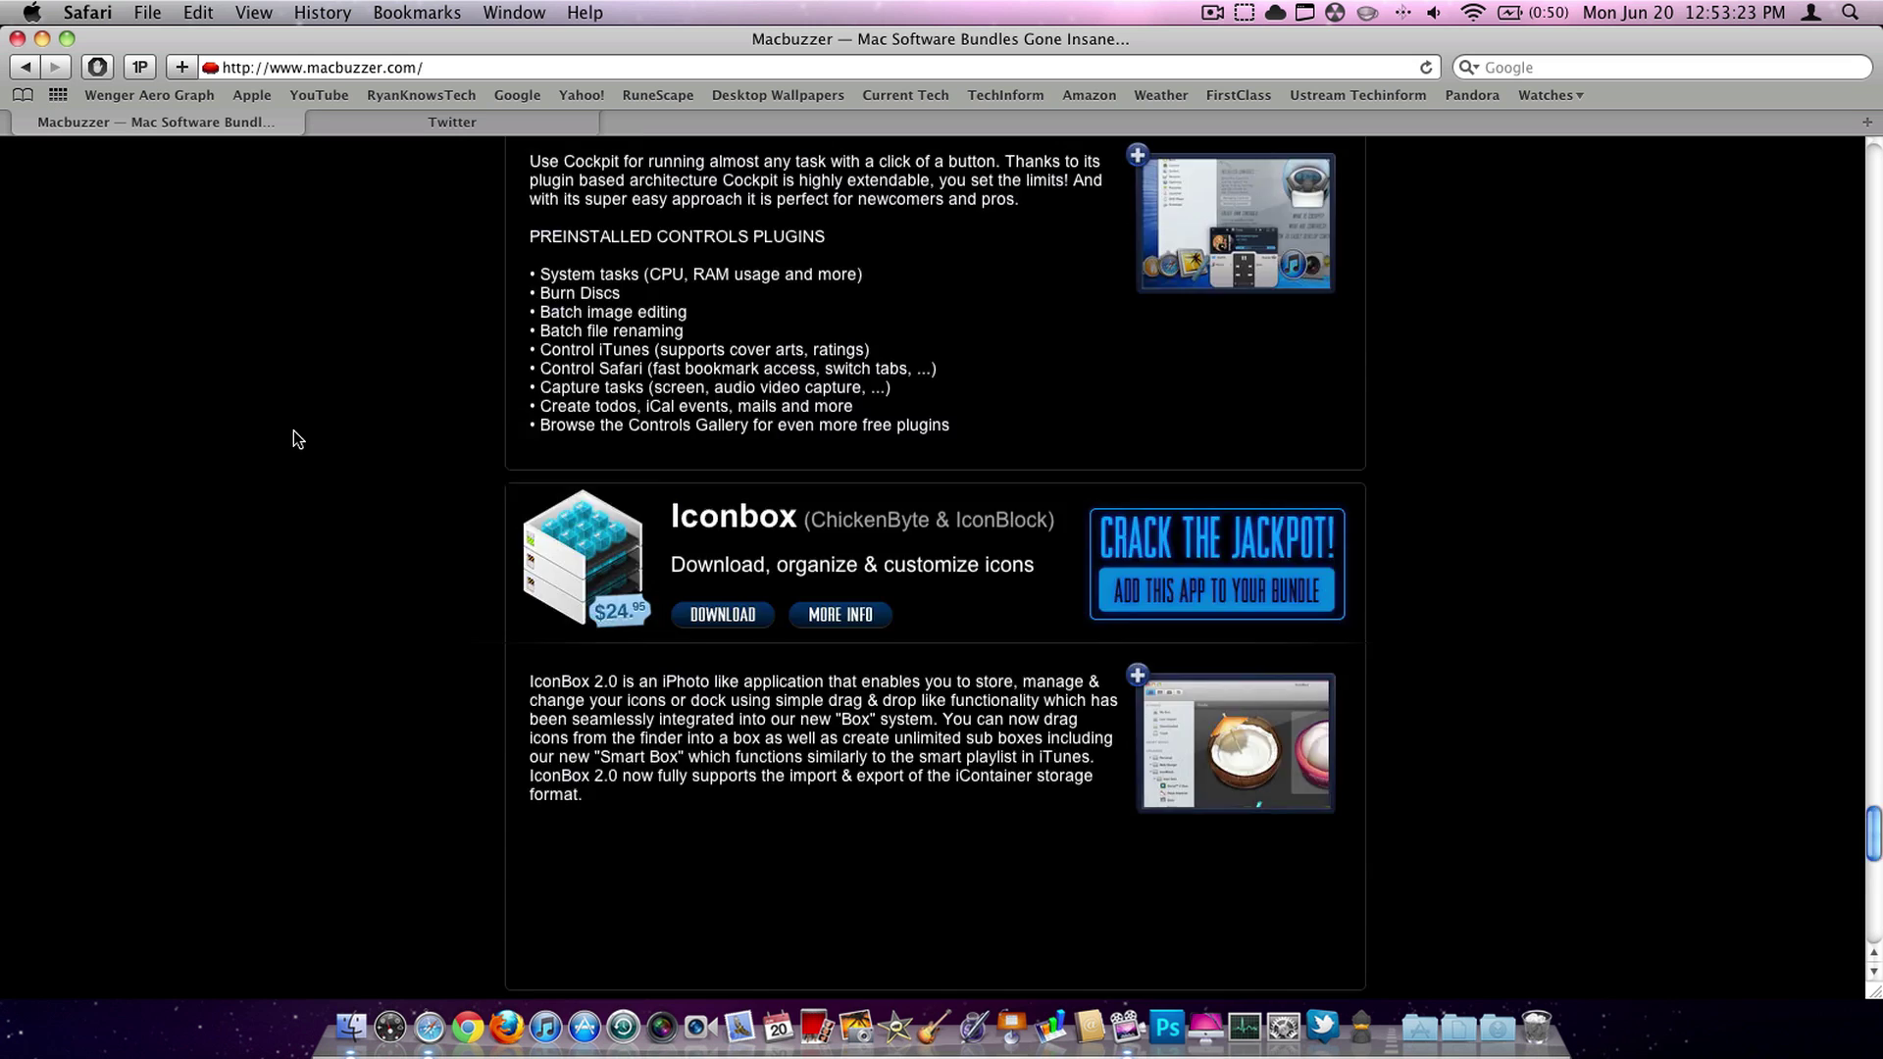
scroll(293, 438, "down", 10)
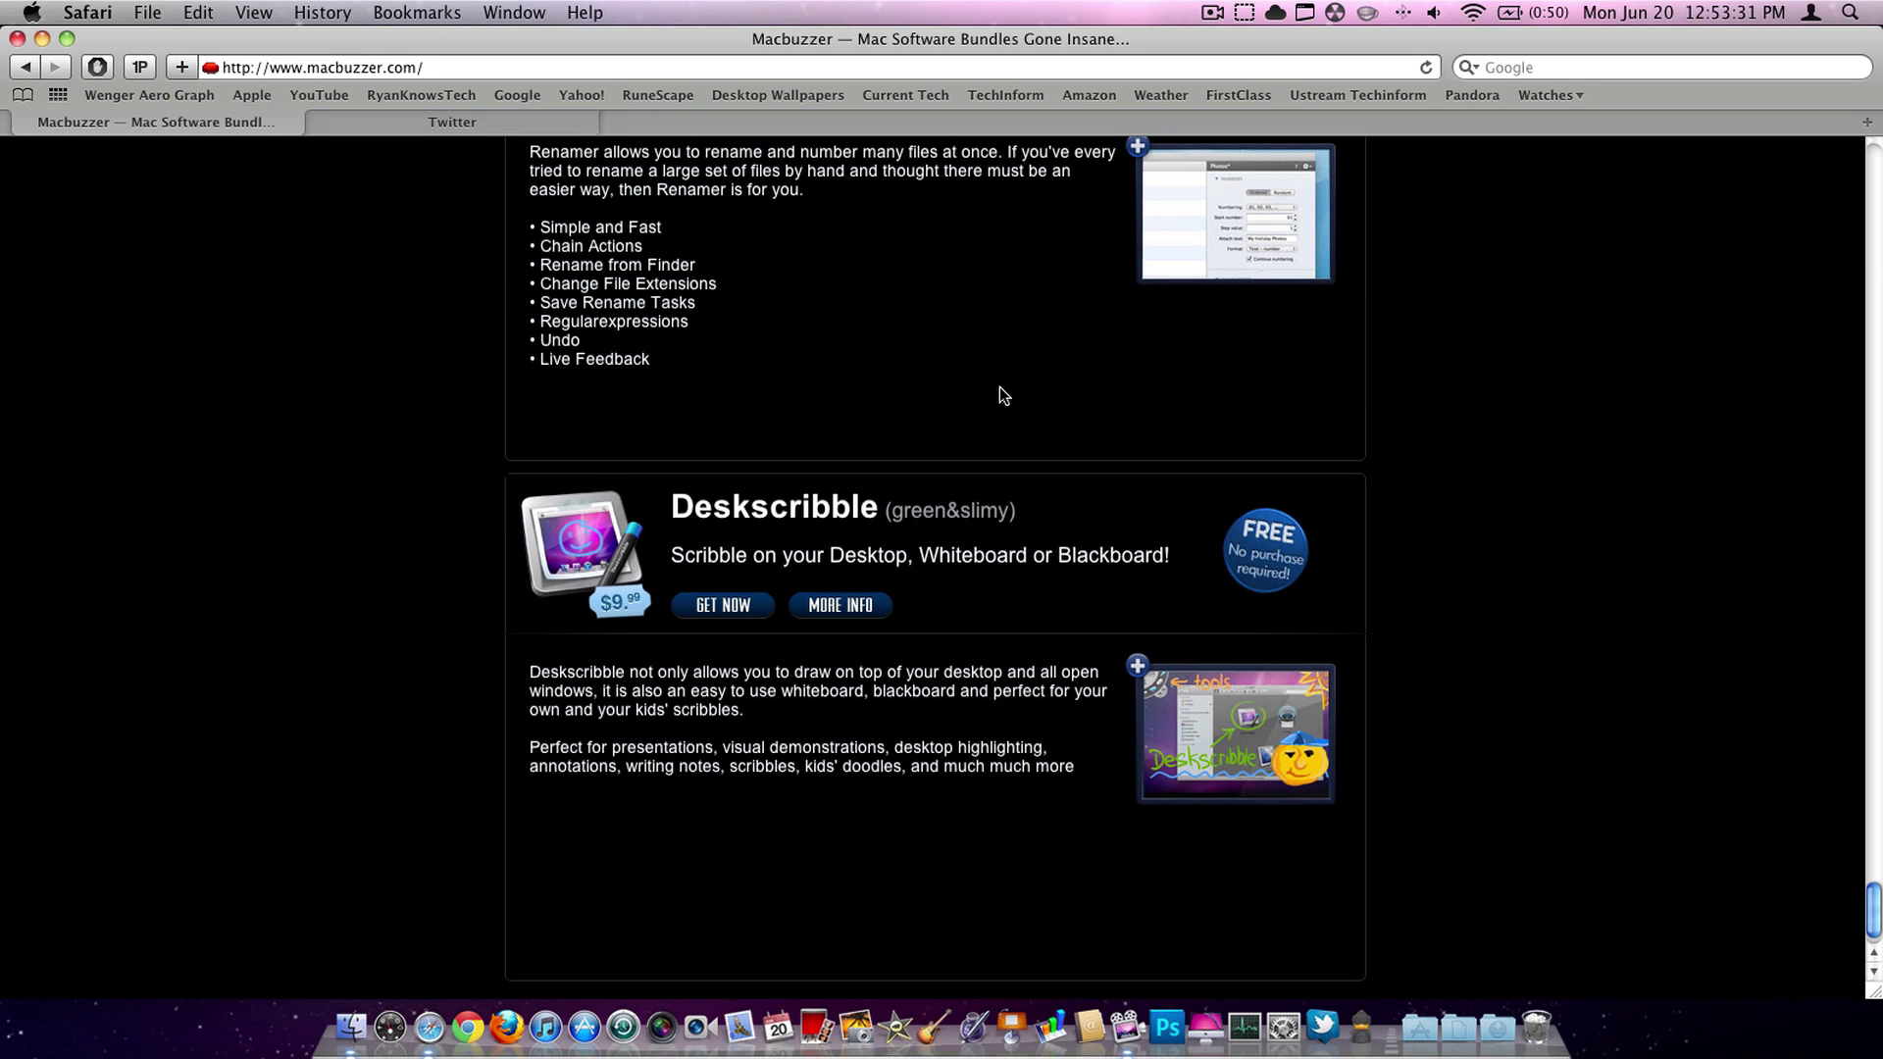
- On the Twitter tab, enter a full name, e-mail address and password, and submit sign-up
left_click(432, 124)
left_click(1241, 388)
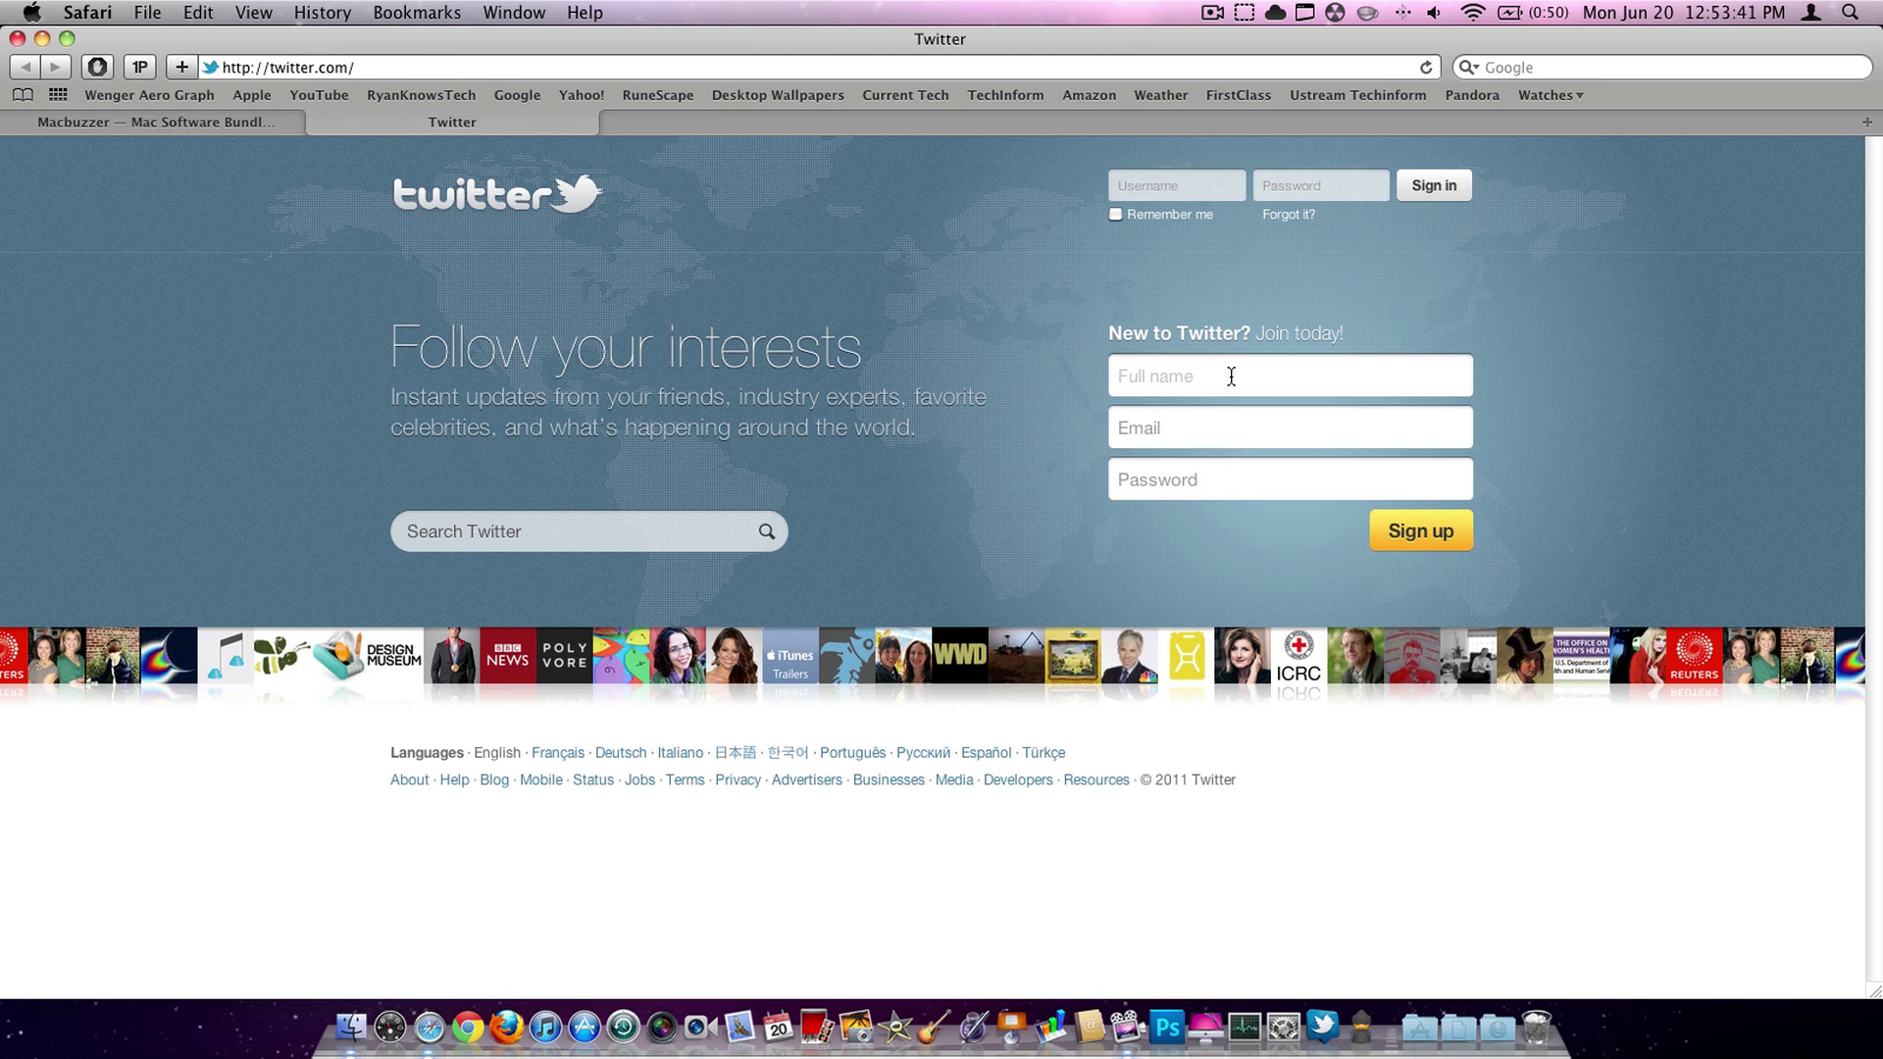
left_click(1202, 389)
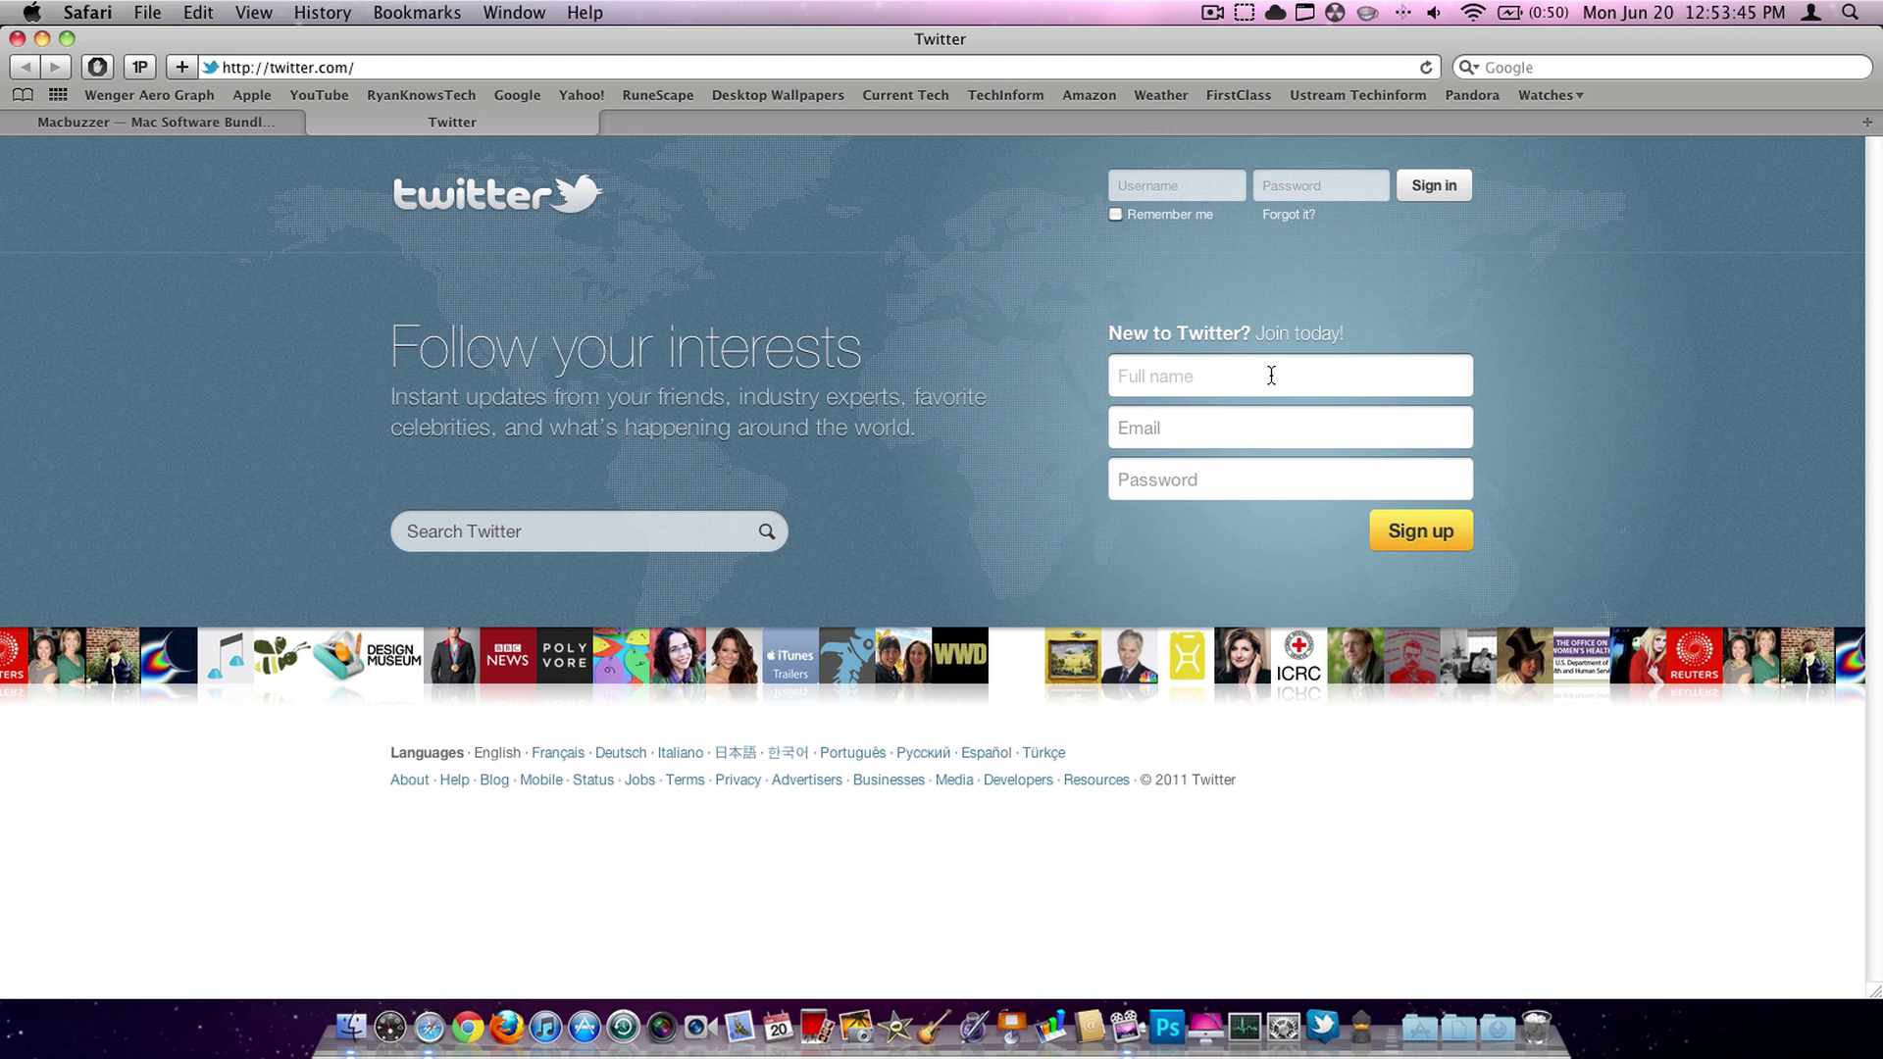
type("Charlie")
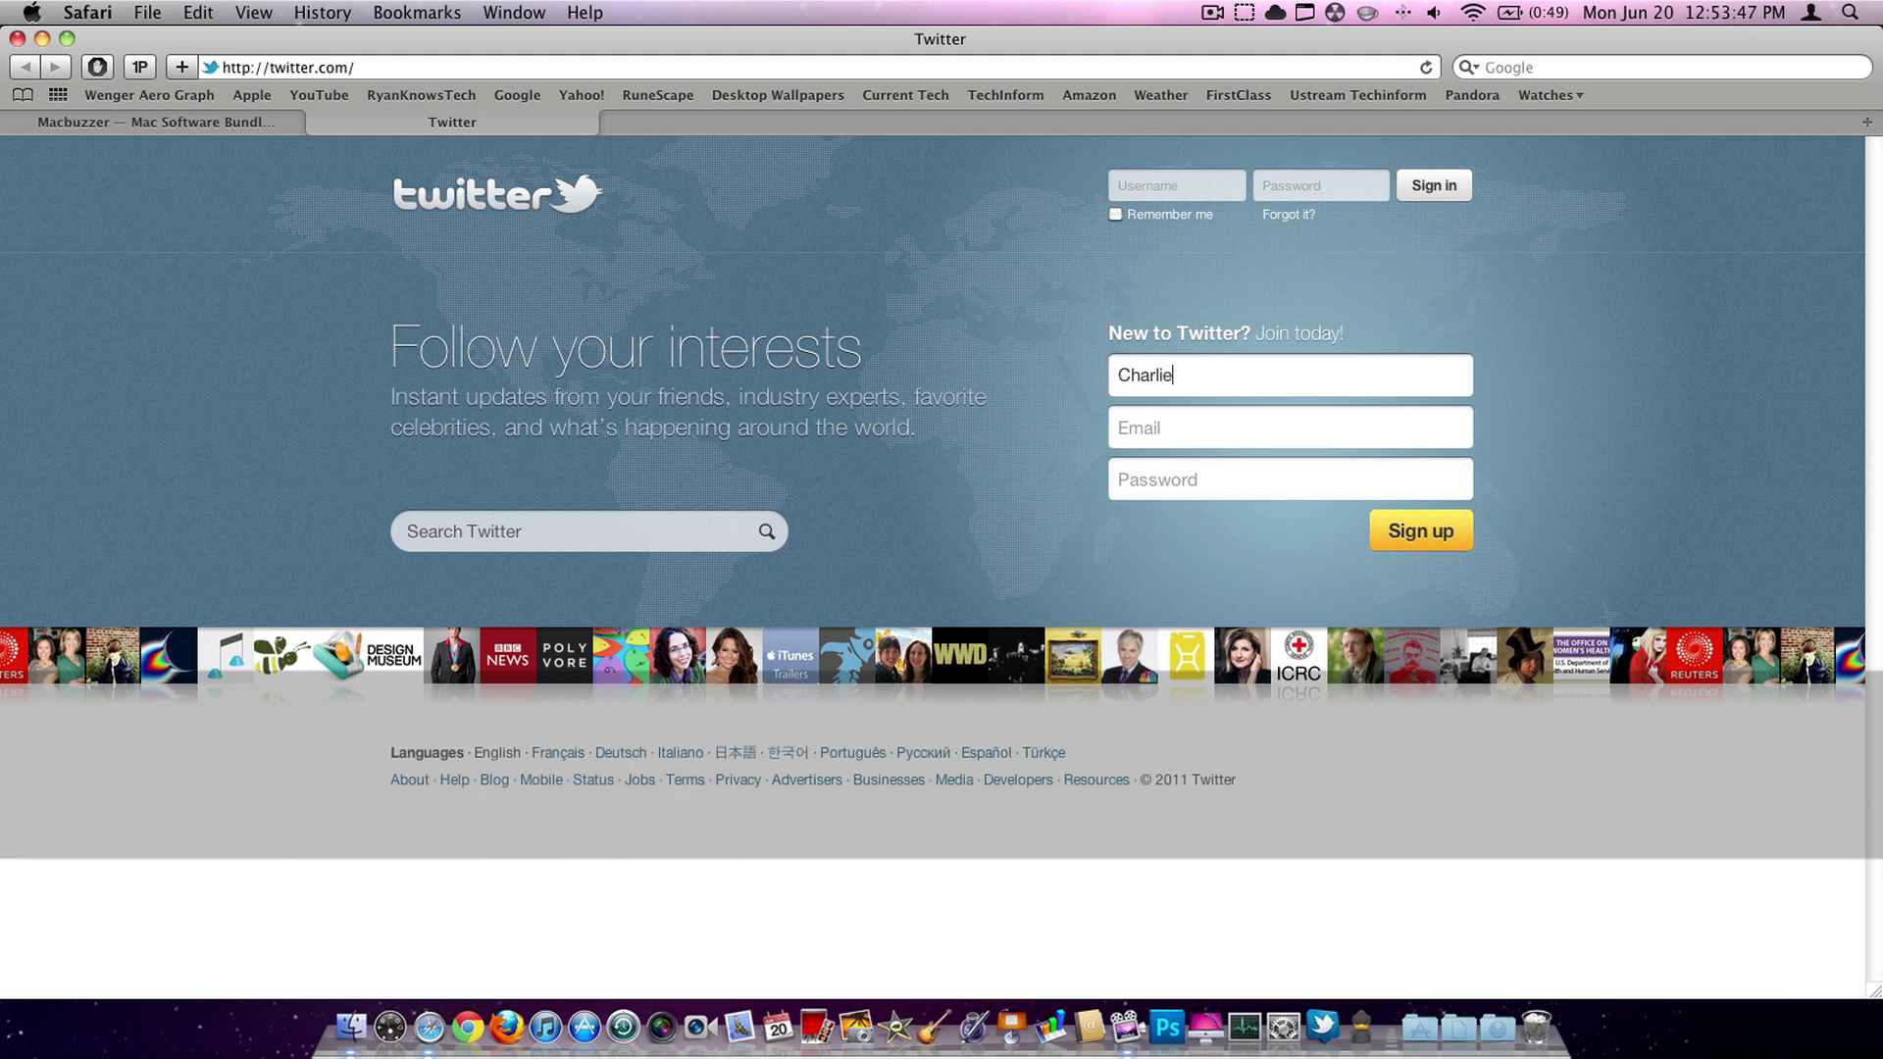
left_click(1252, 421)
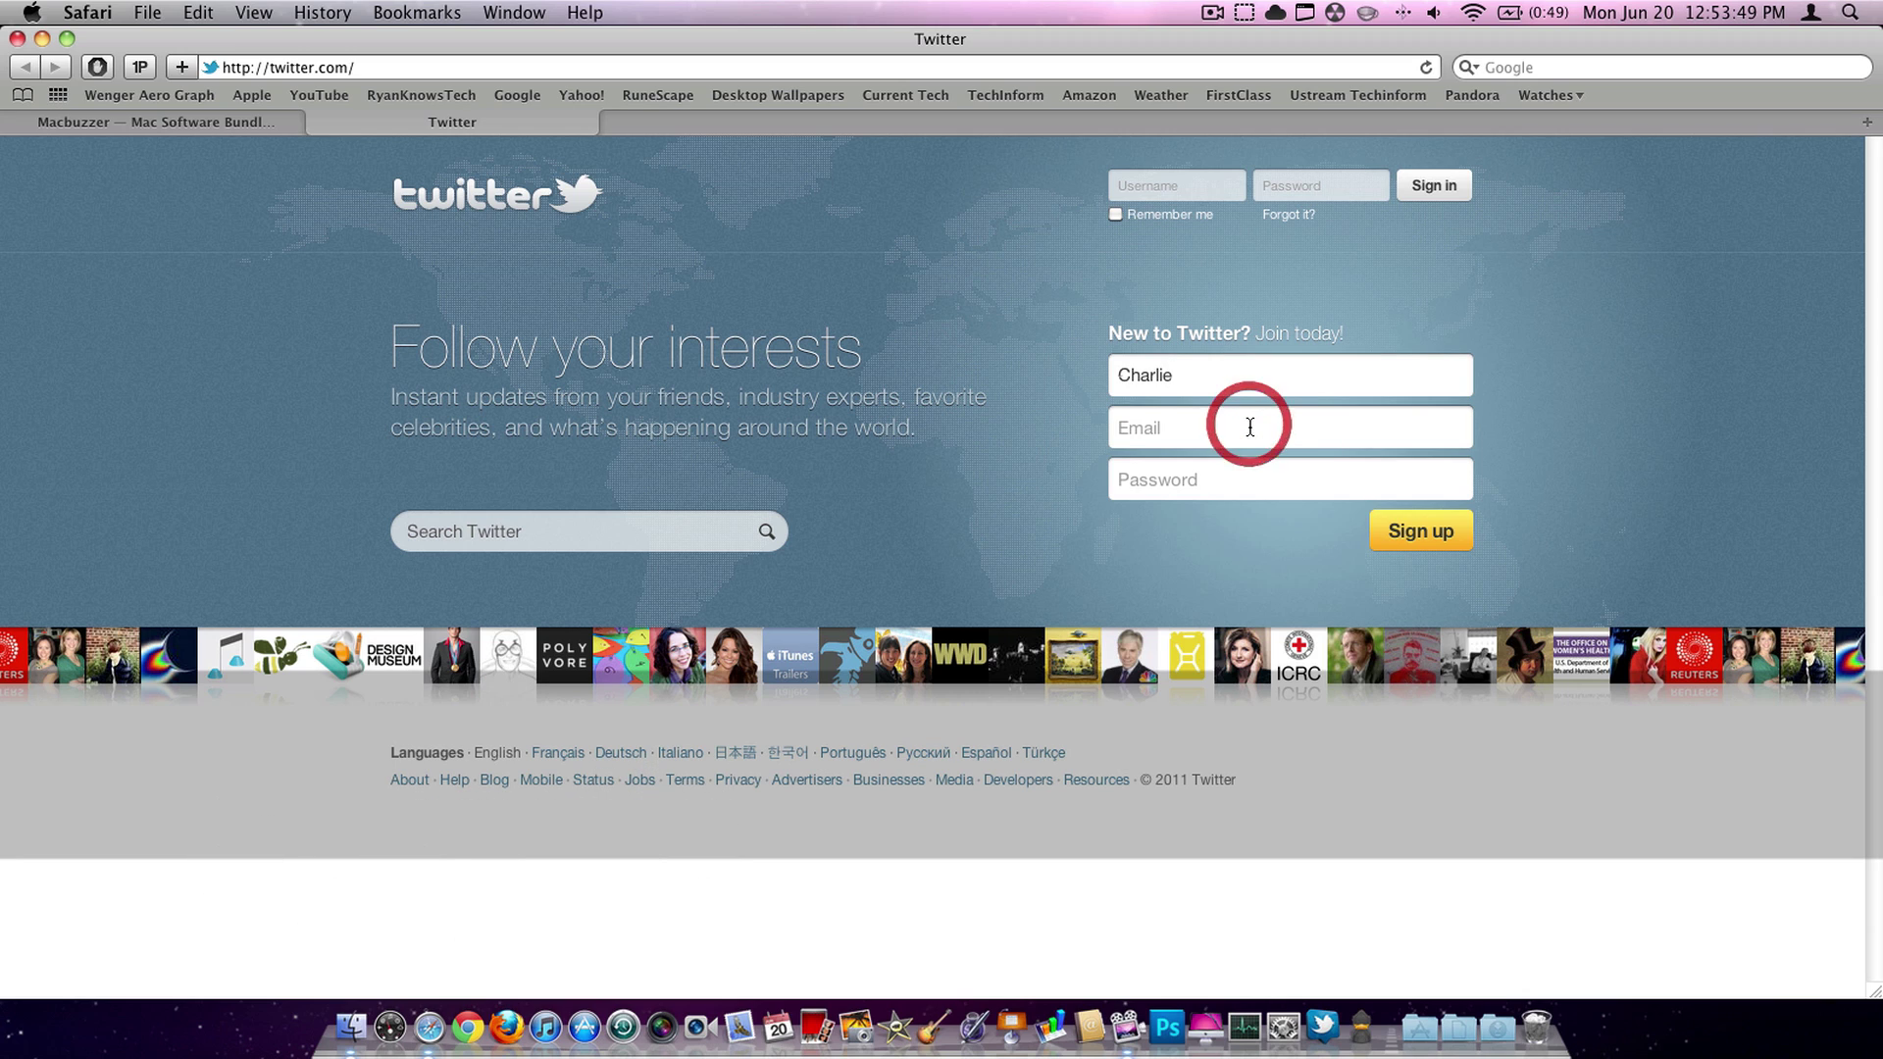
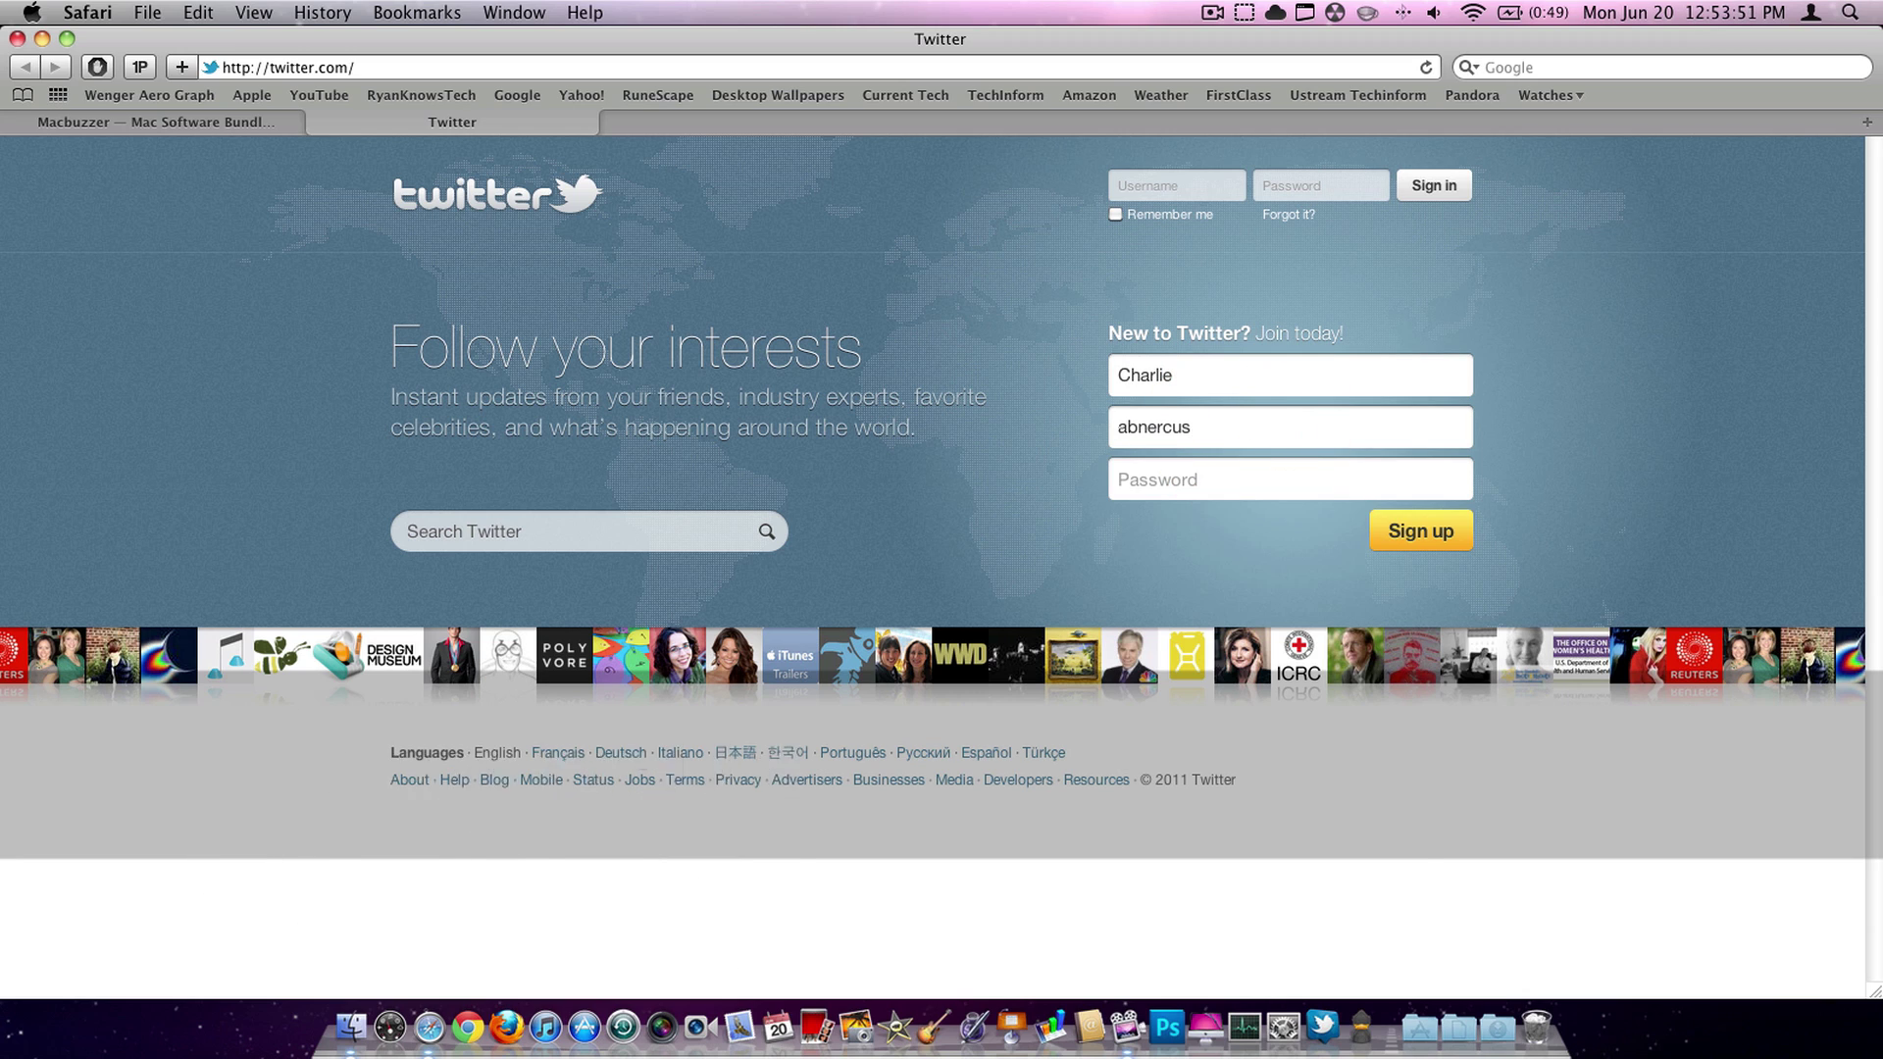
key("Tab")
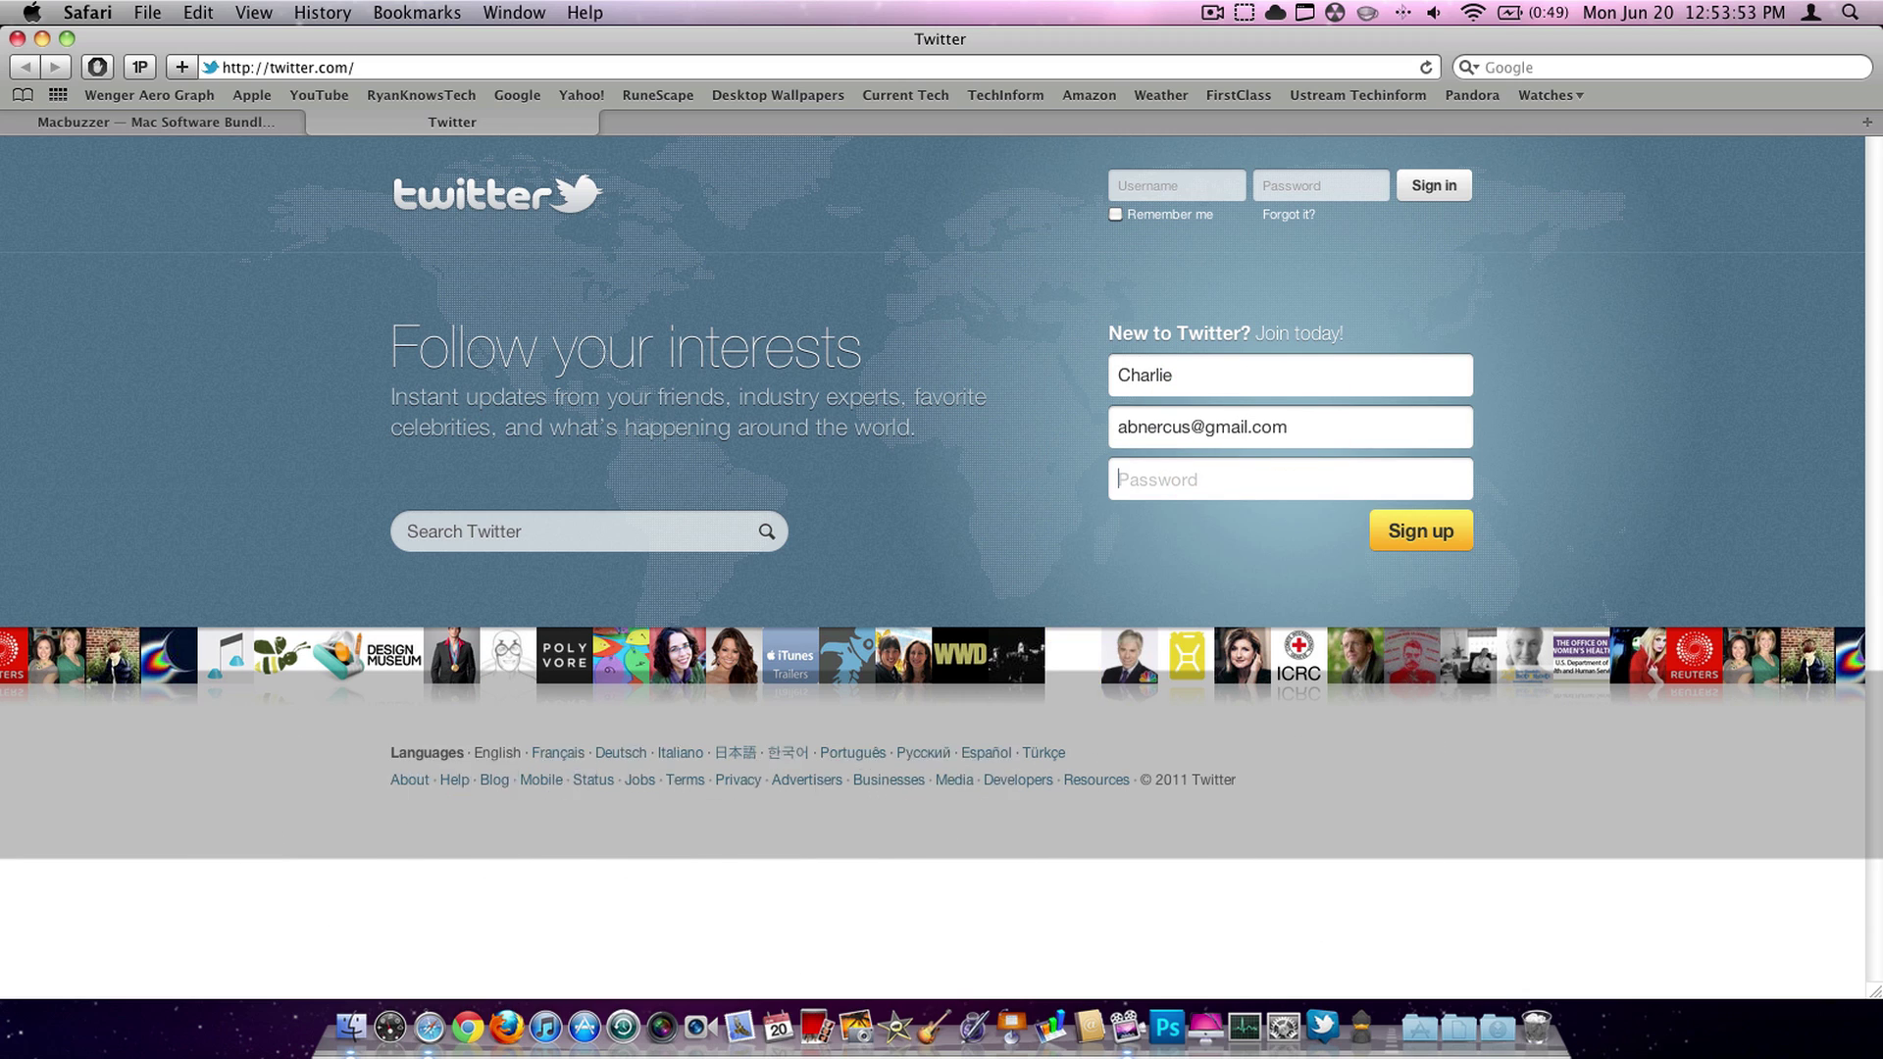
type("••••••••")
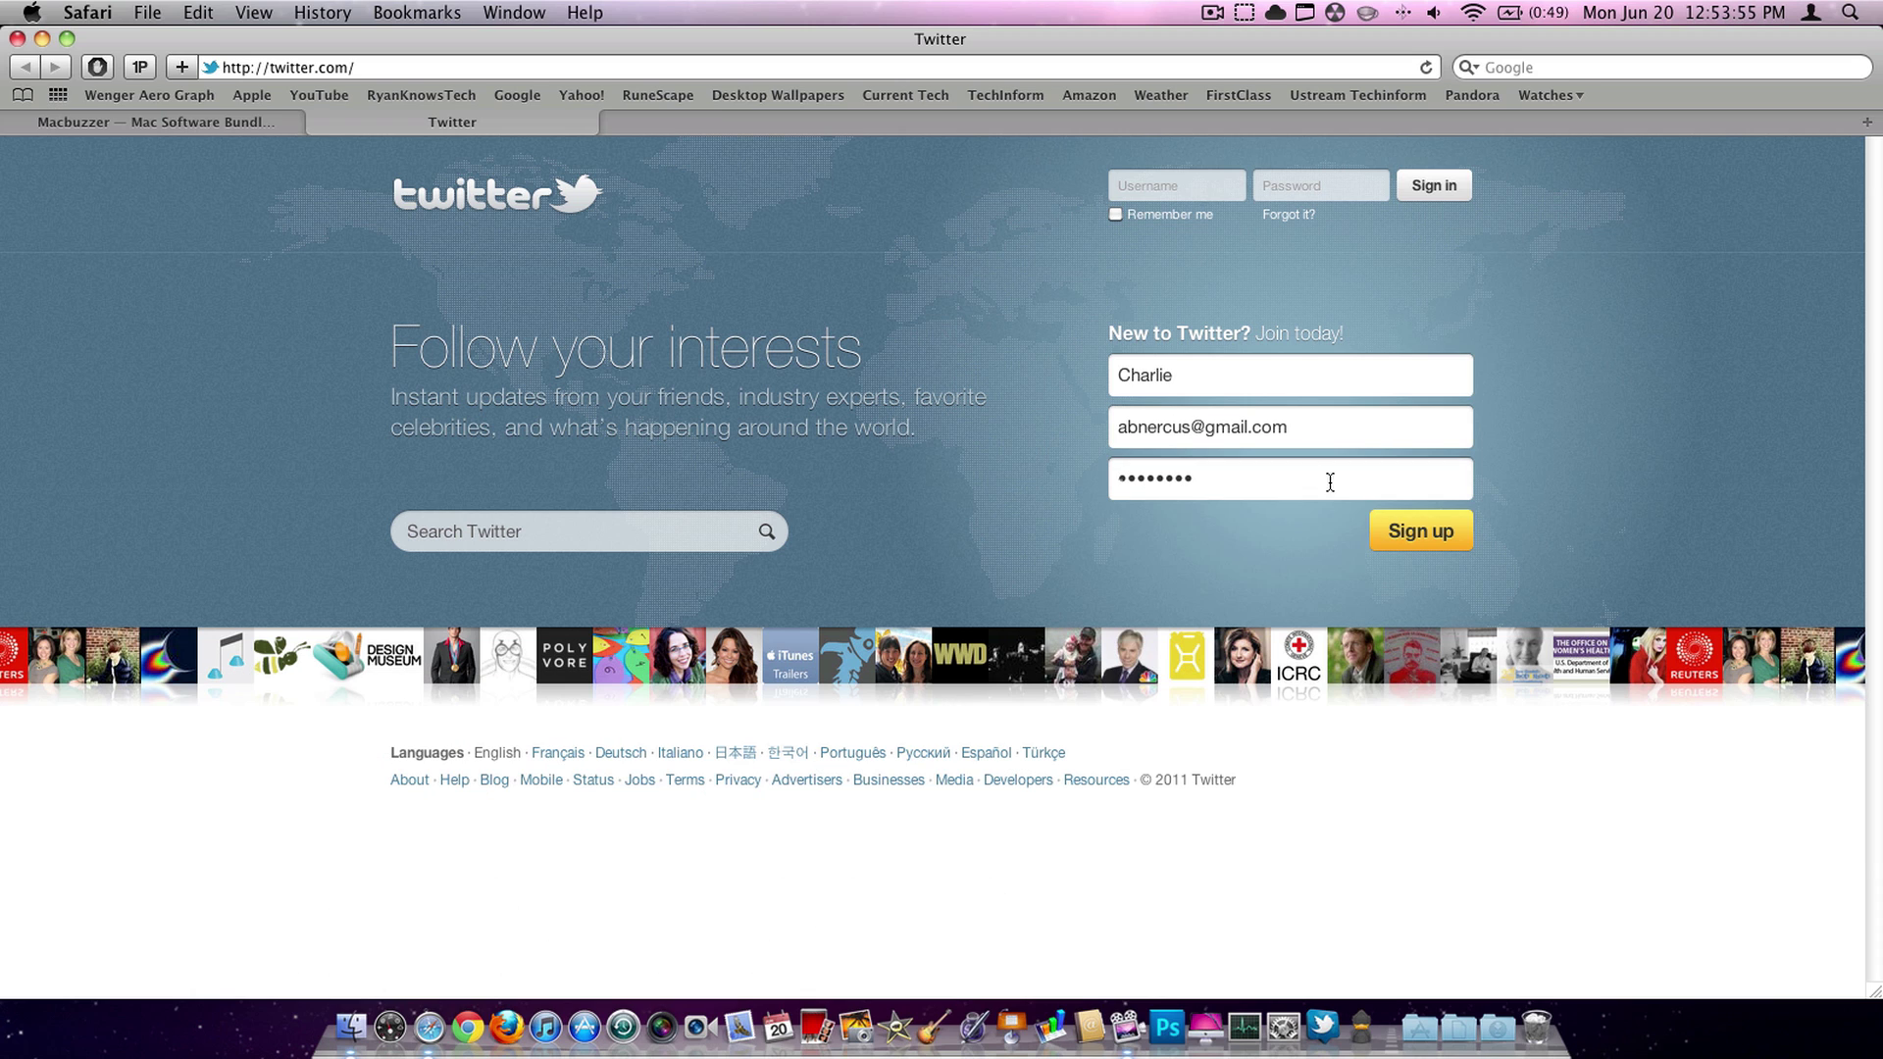
left_click(1420, 531)
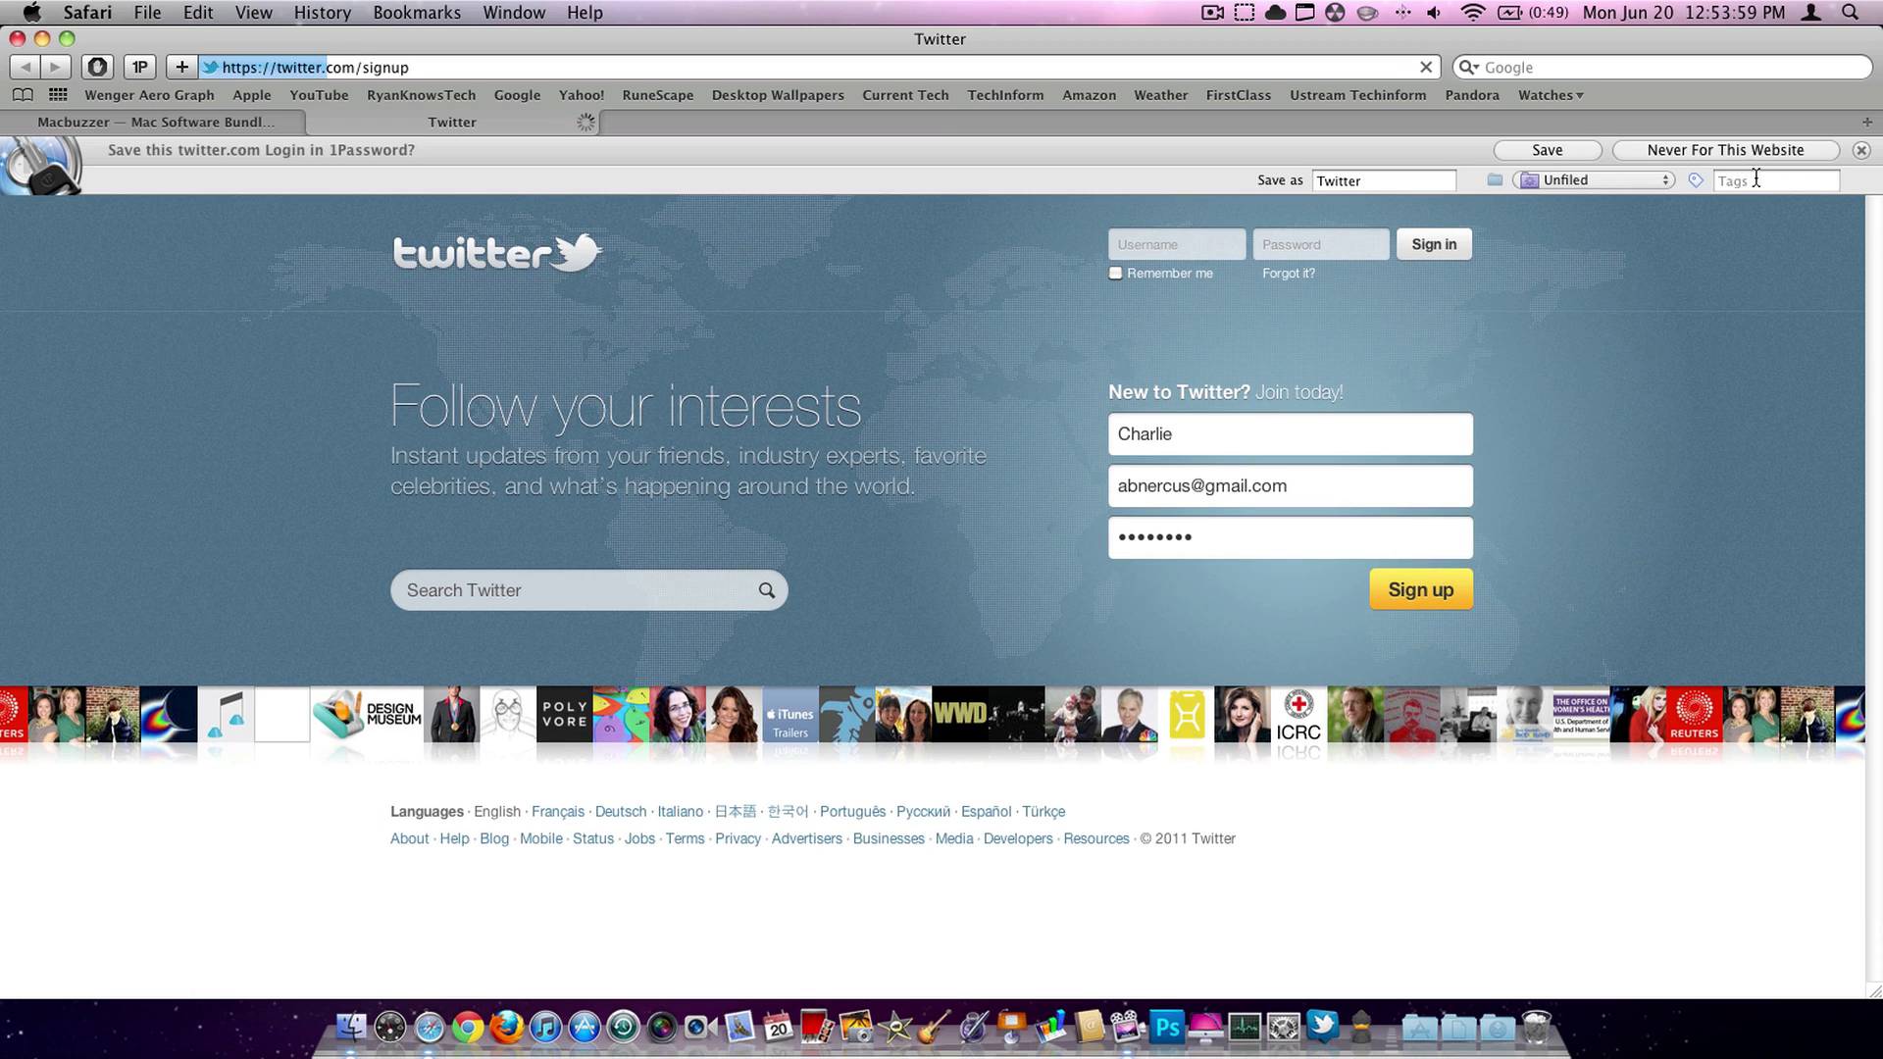
- Decline saving the login in 1Password and create the Twitter account
left_click(1716, 149)
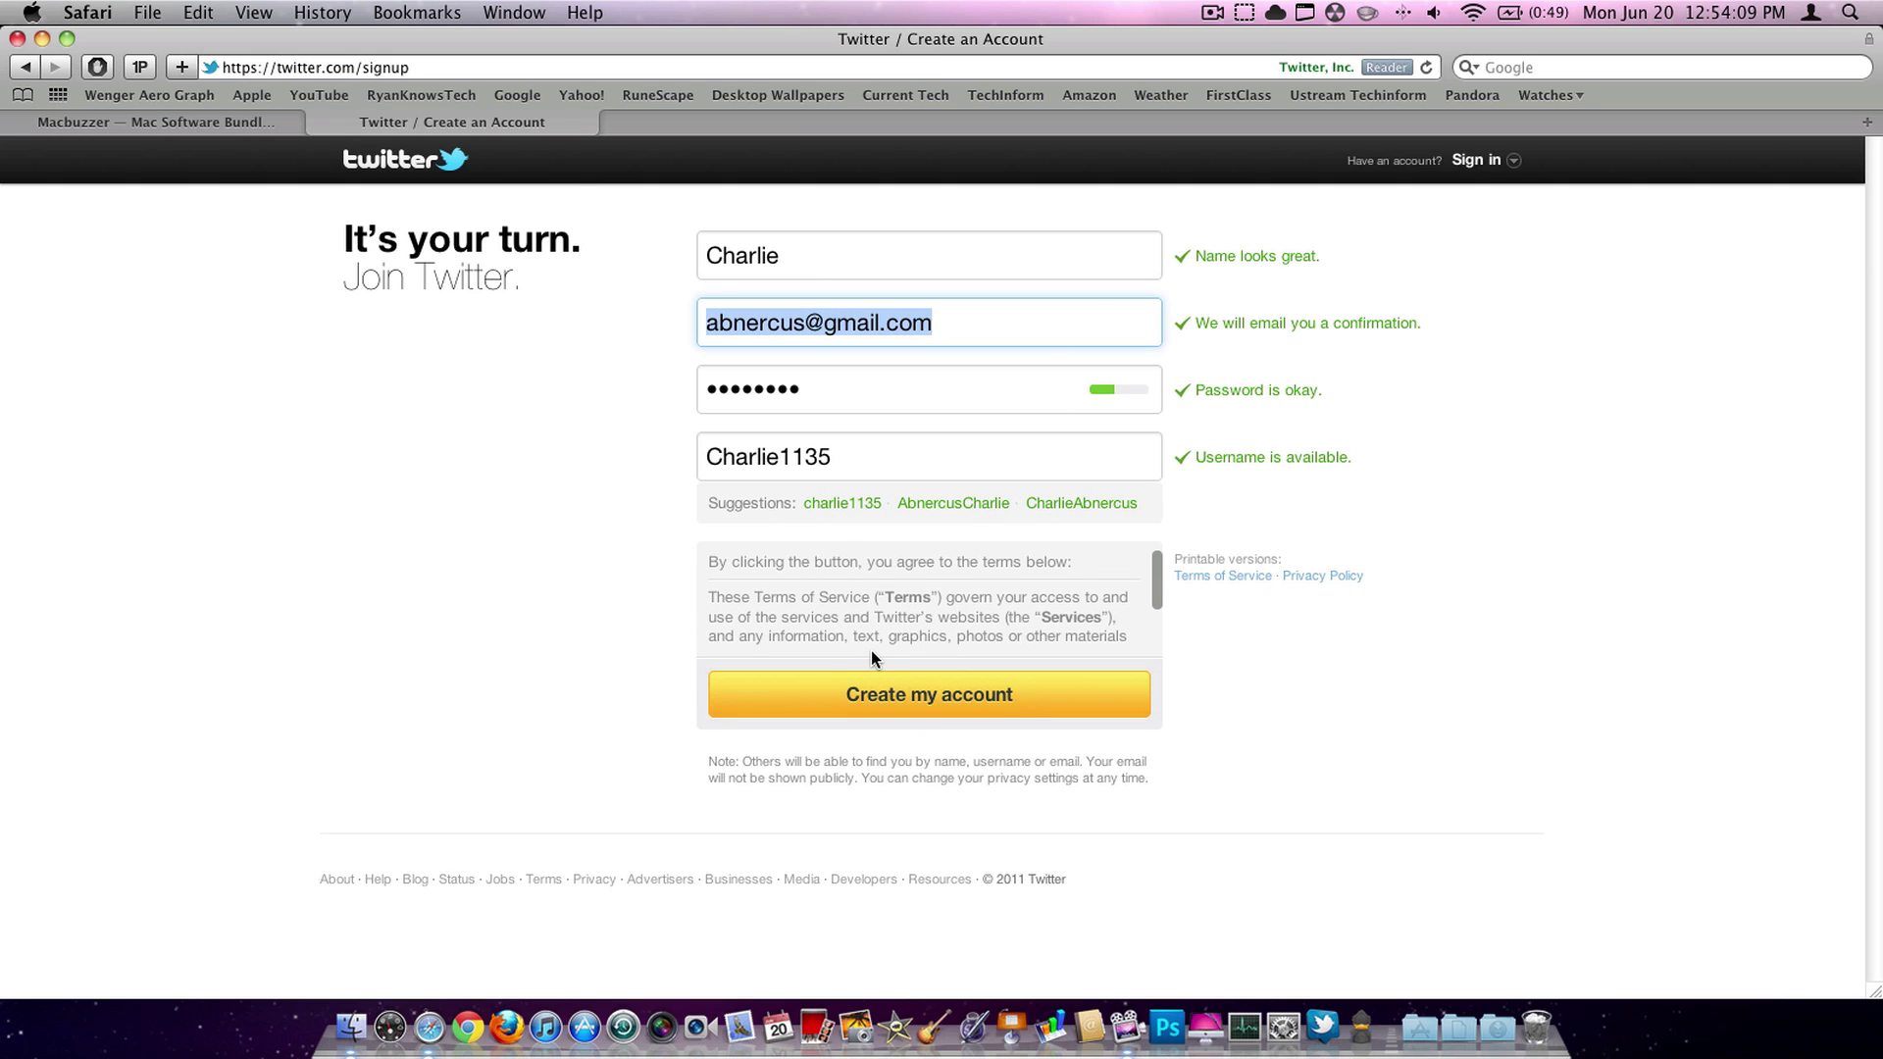
left_click(921, 688)
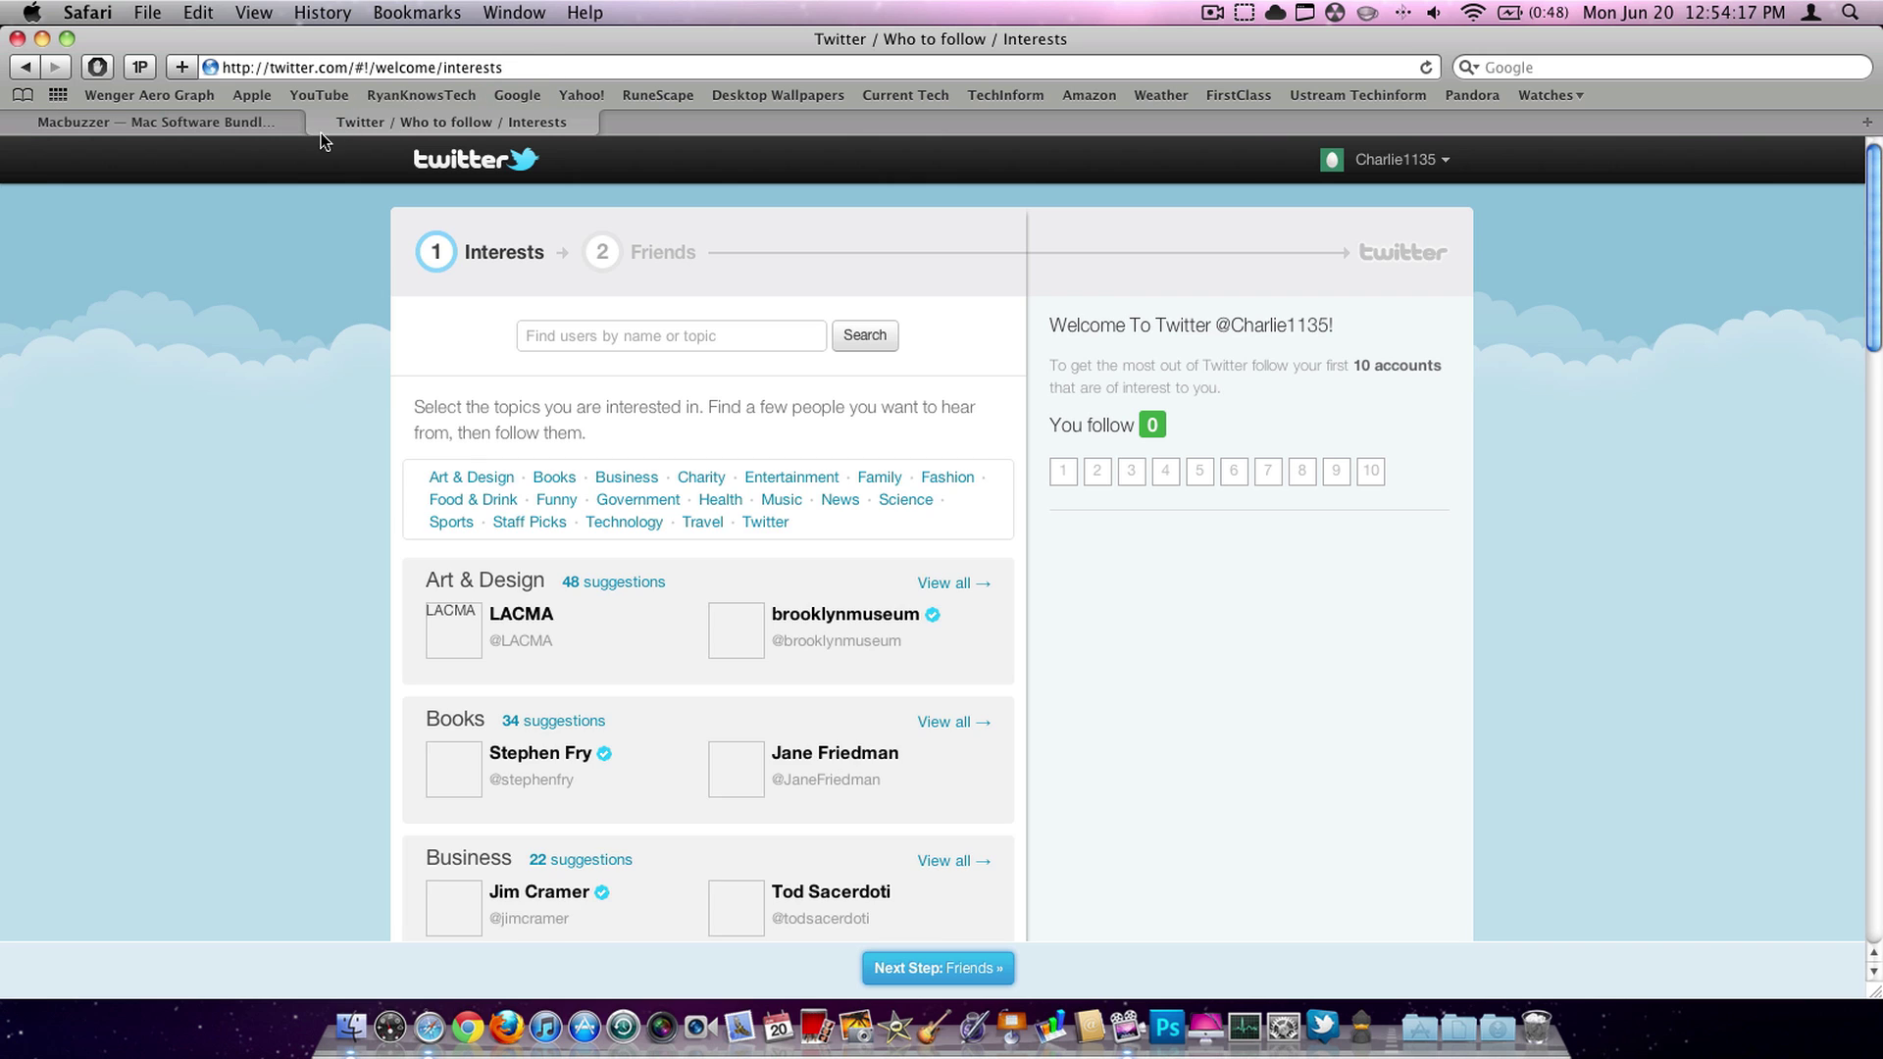
- Return to the Macbuzzer window and continue the giveaway to its Twitter step
left_click(227, 125)
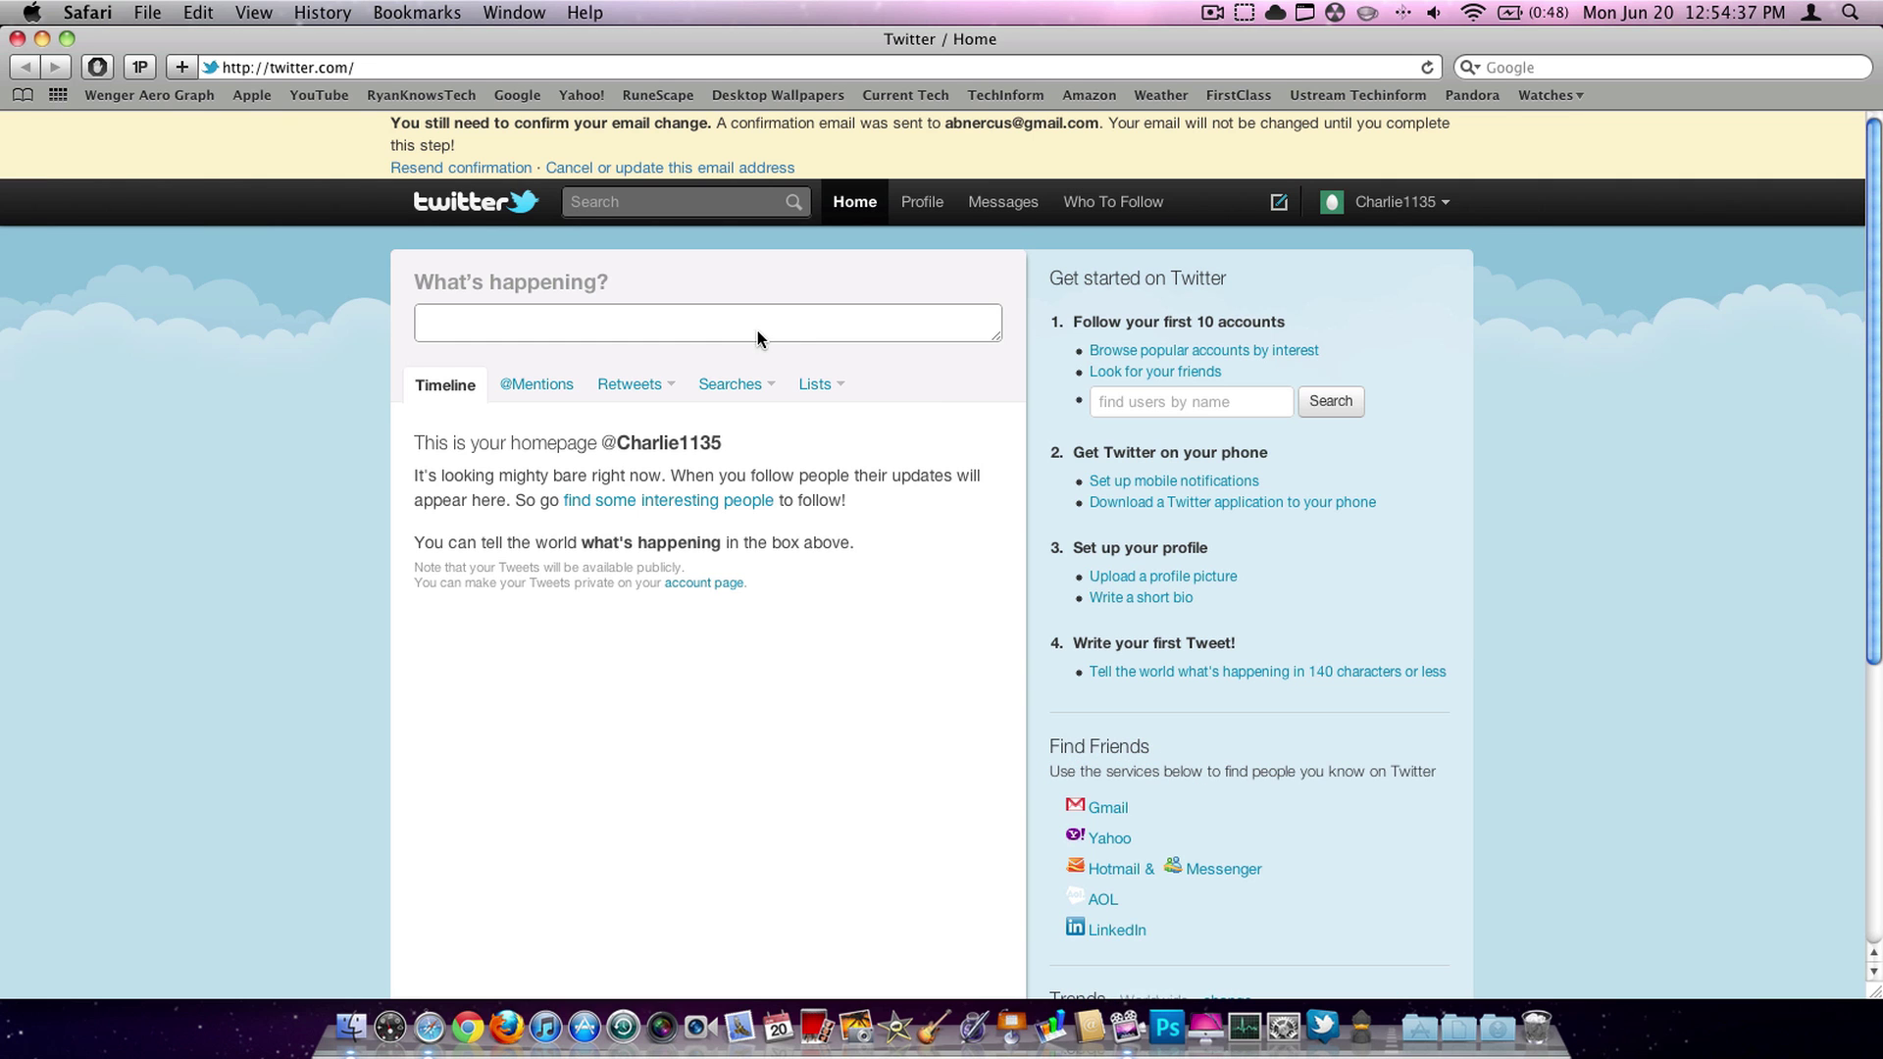
key("F10")
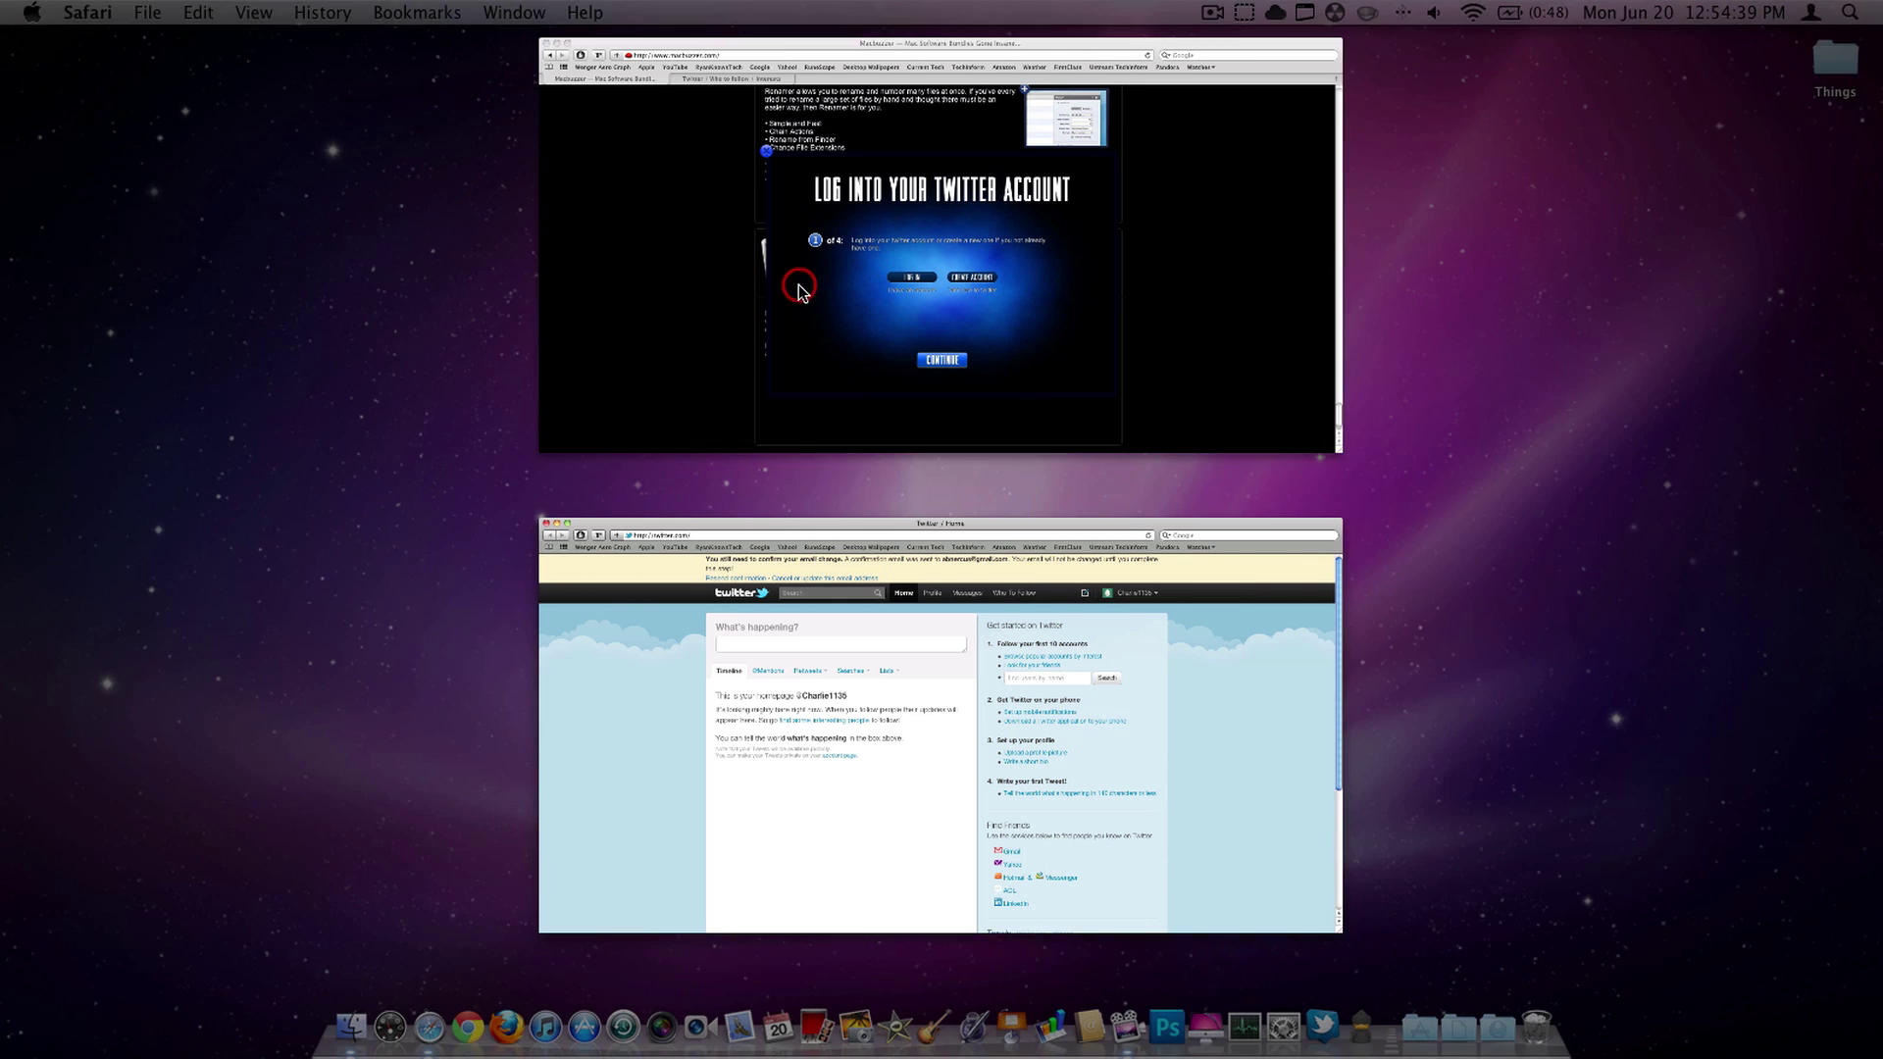
left_click(799, 290)
left_click(953, 782)
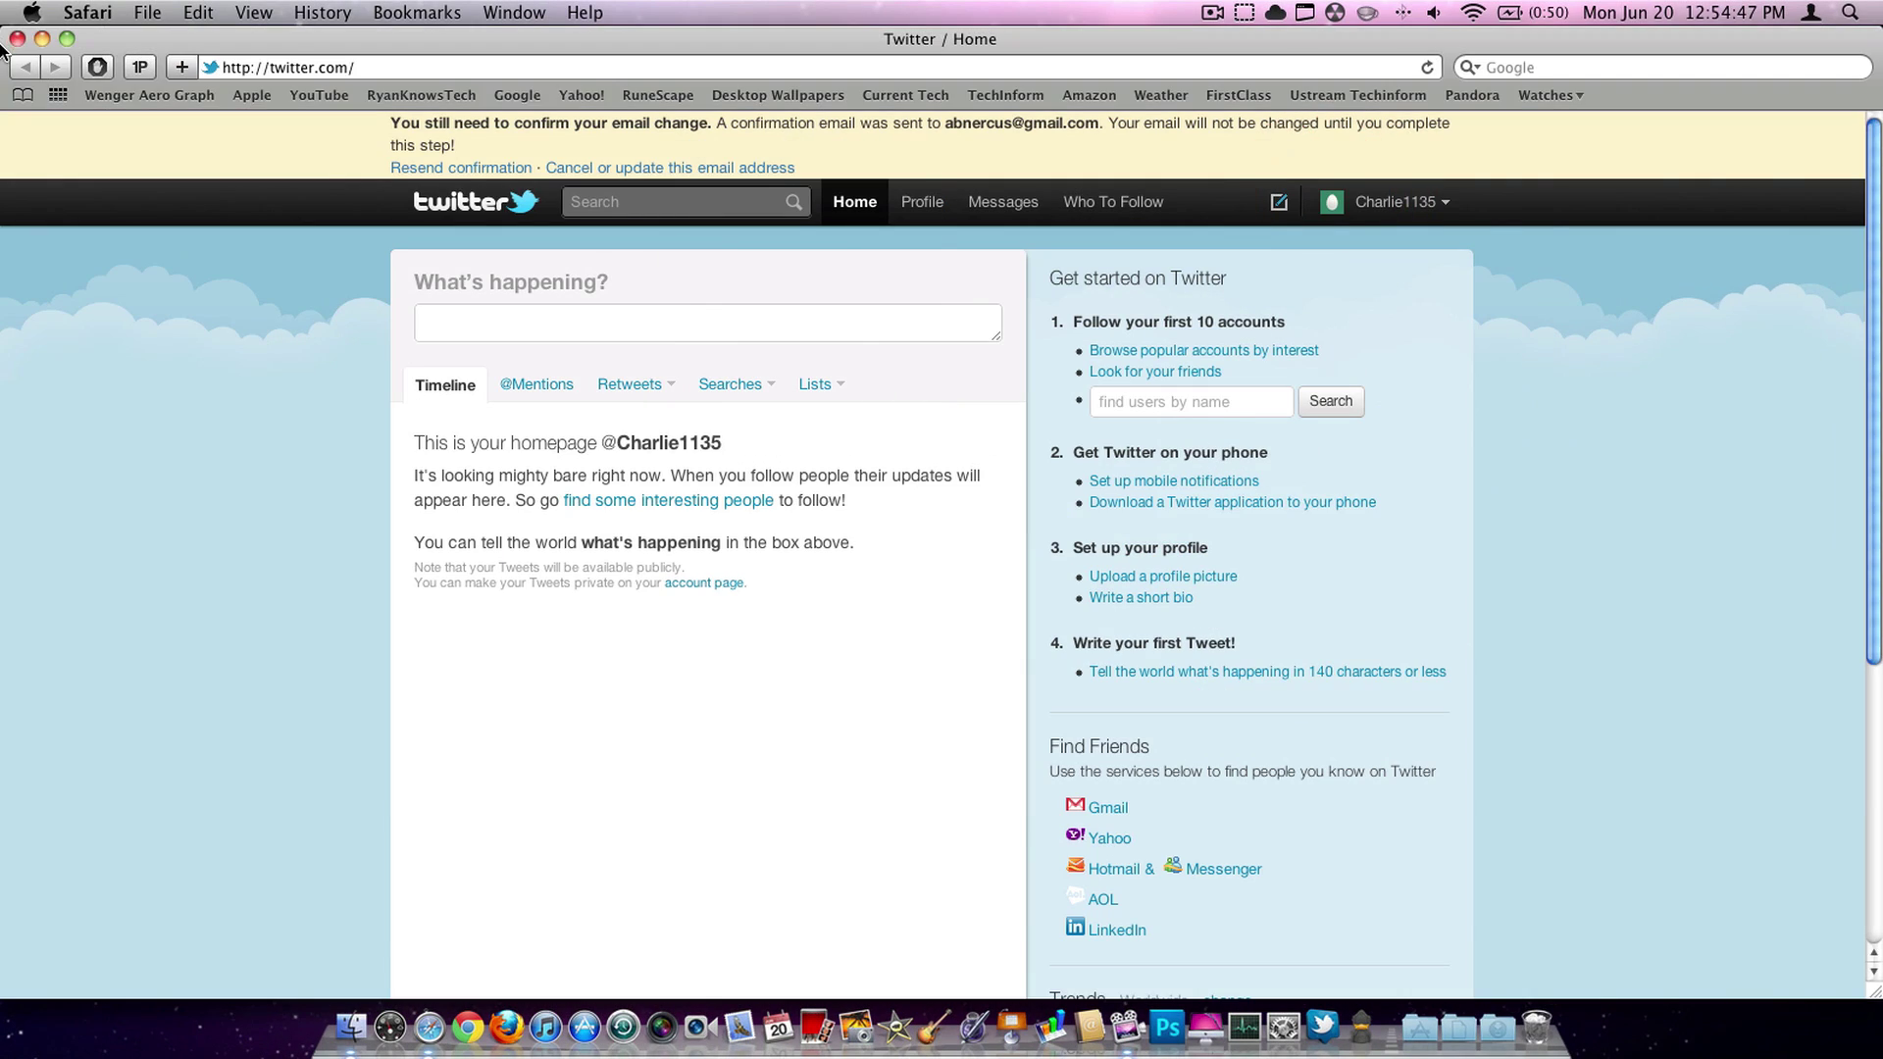
left_click(18, 41)
key("F10")
left_click(957, 725)
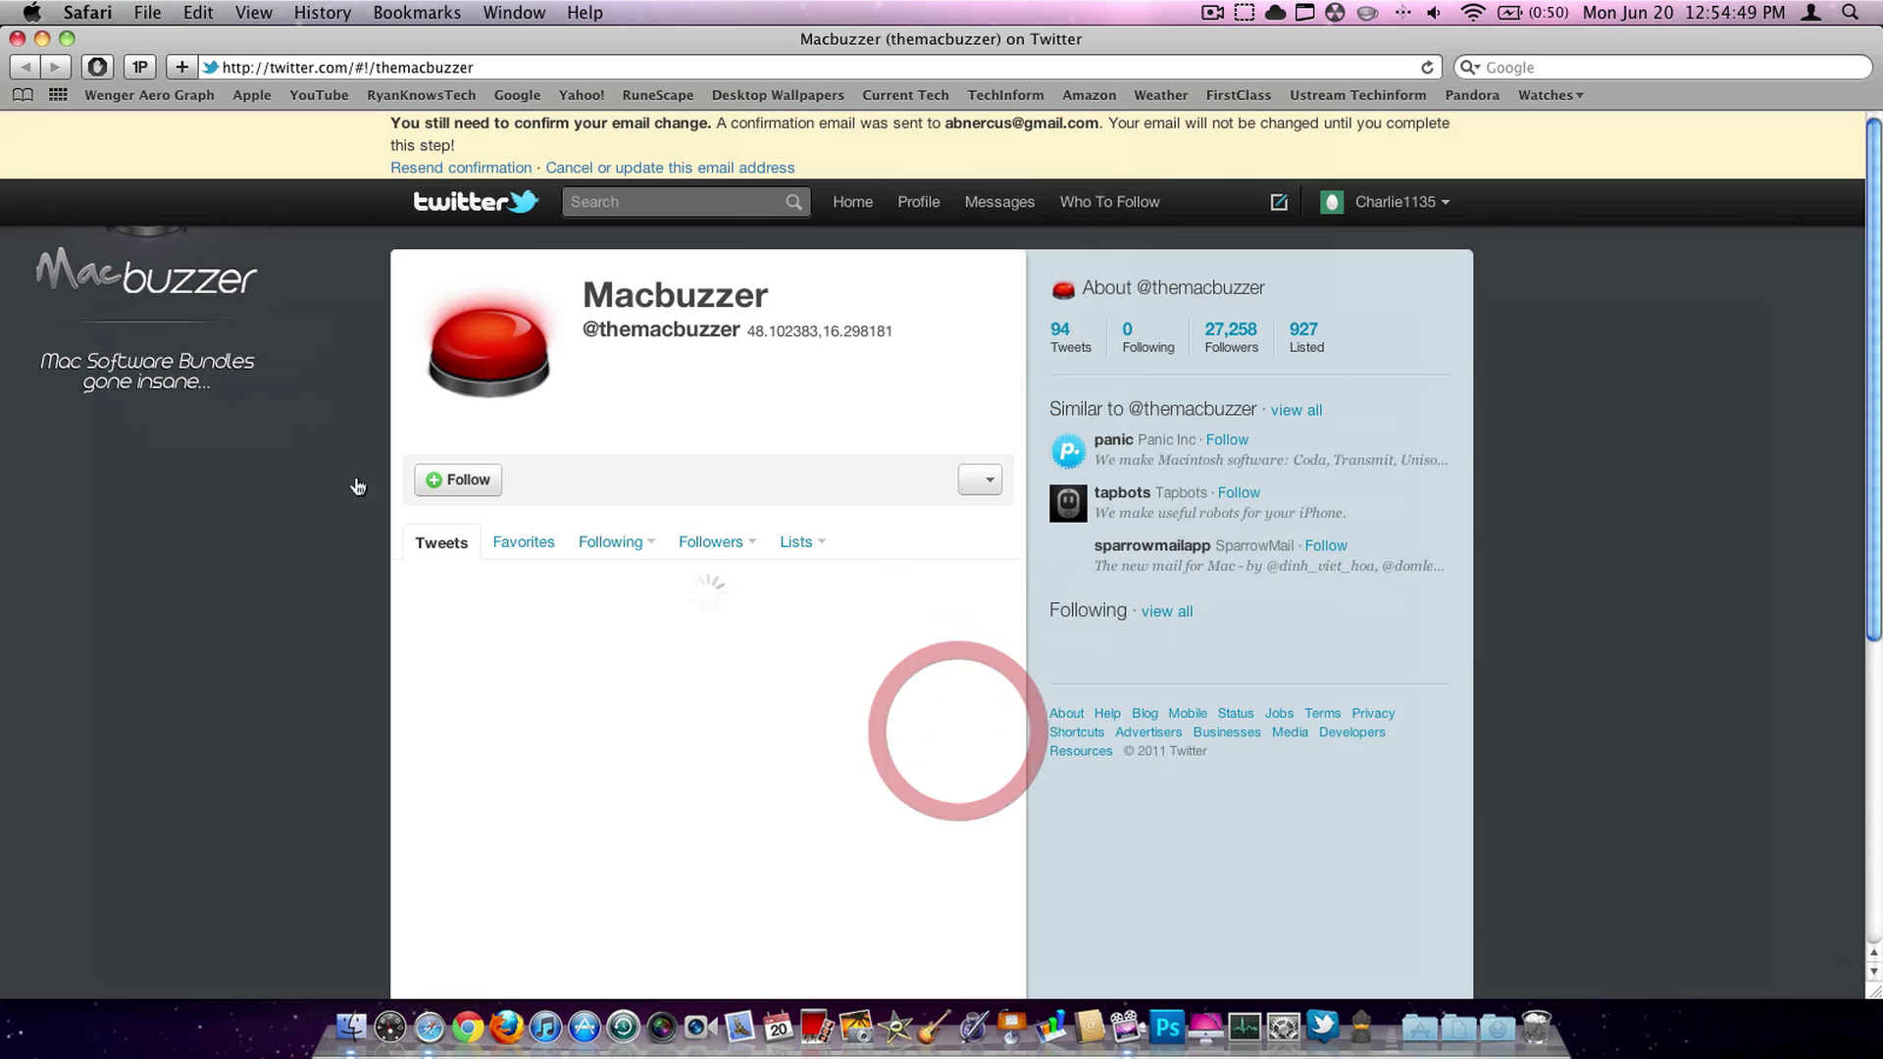
left_click(459, 480)
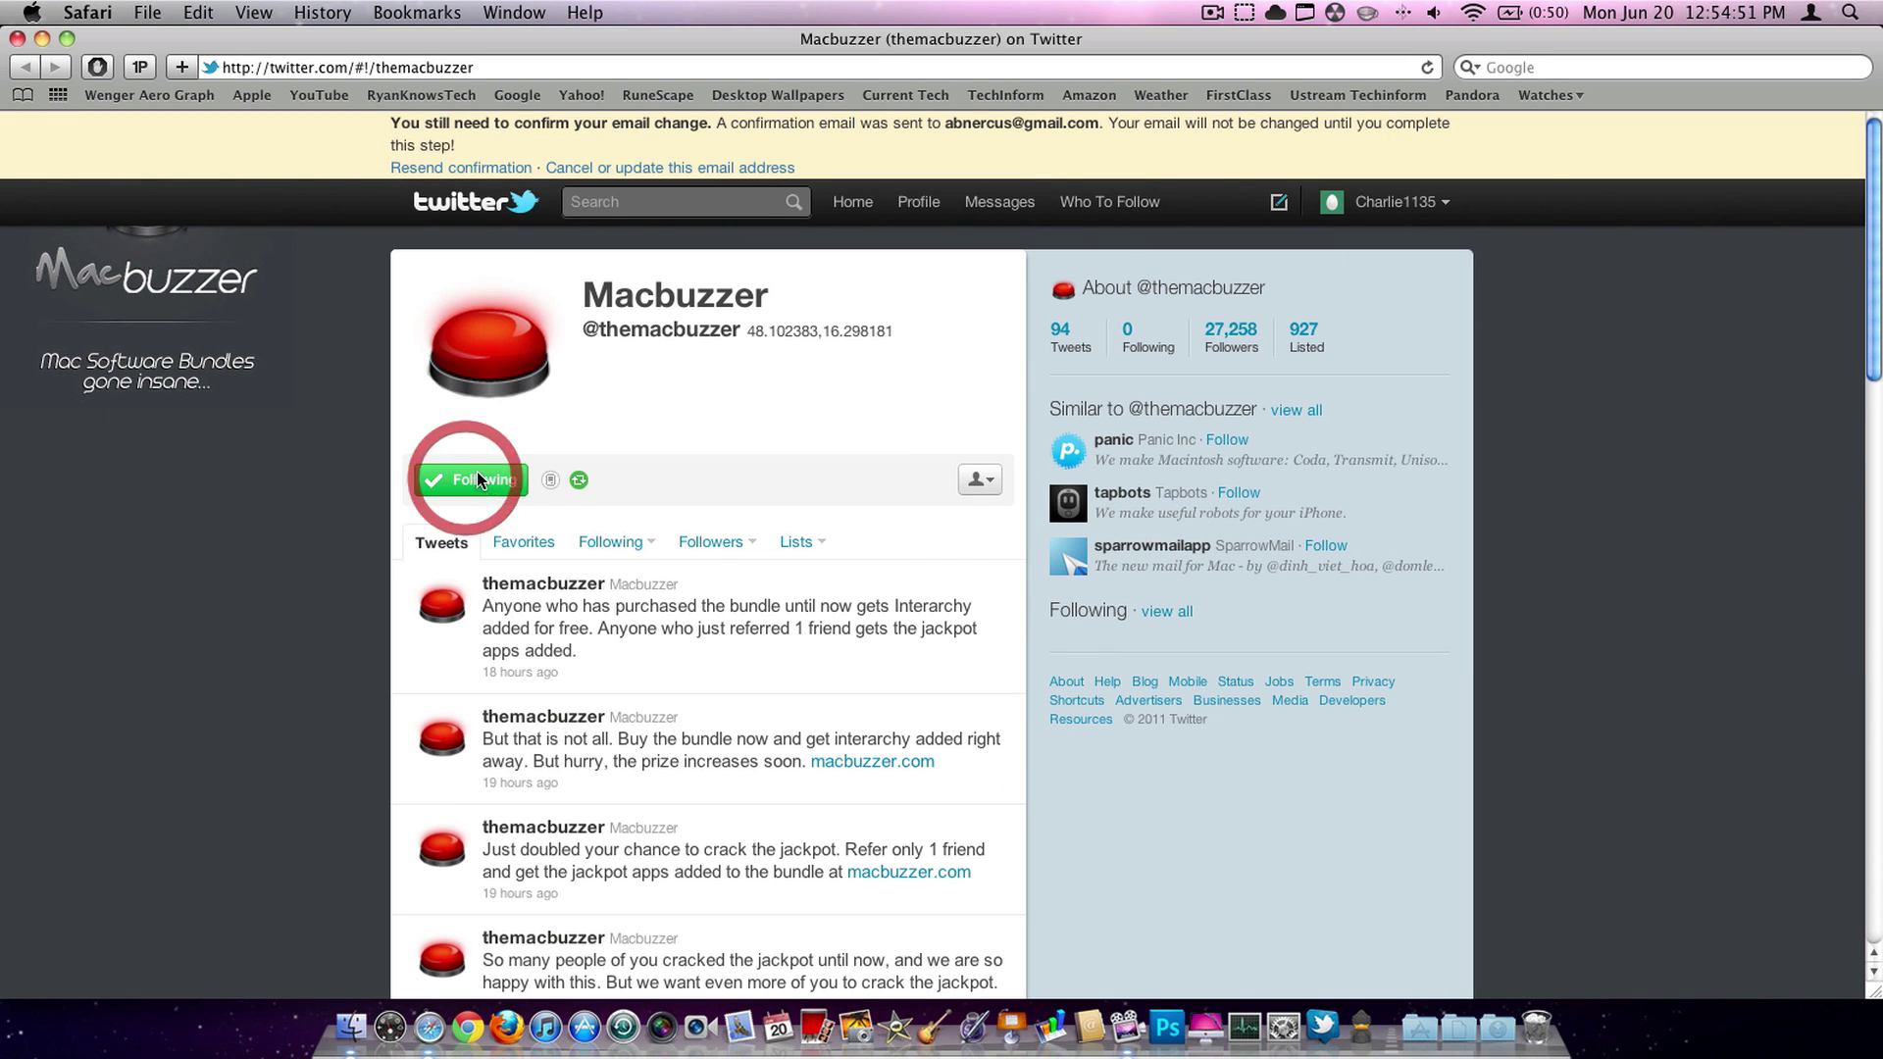
key("F10")
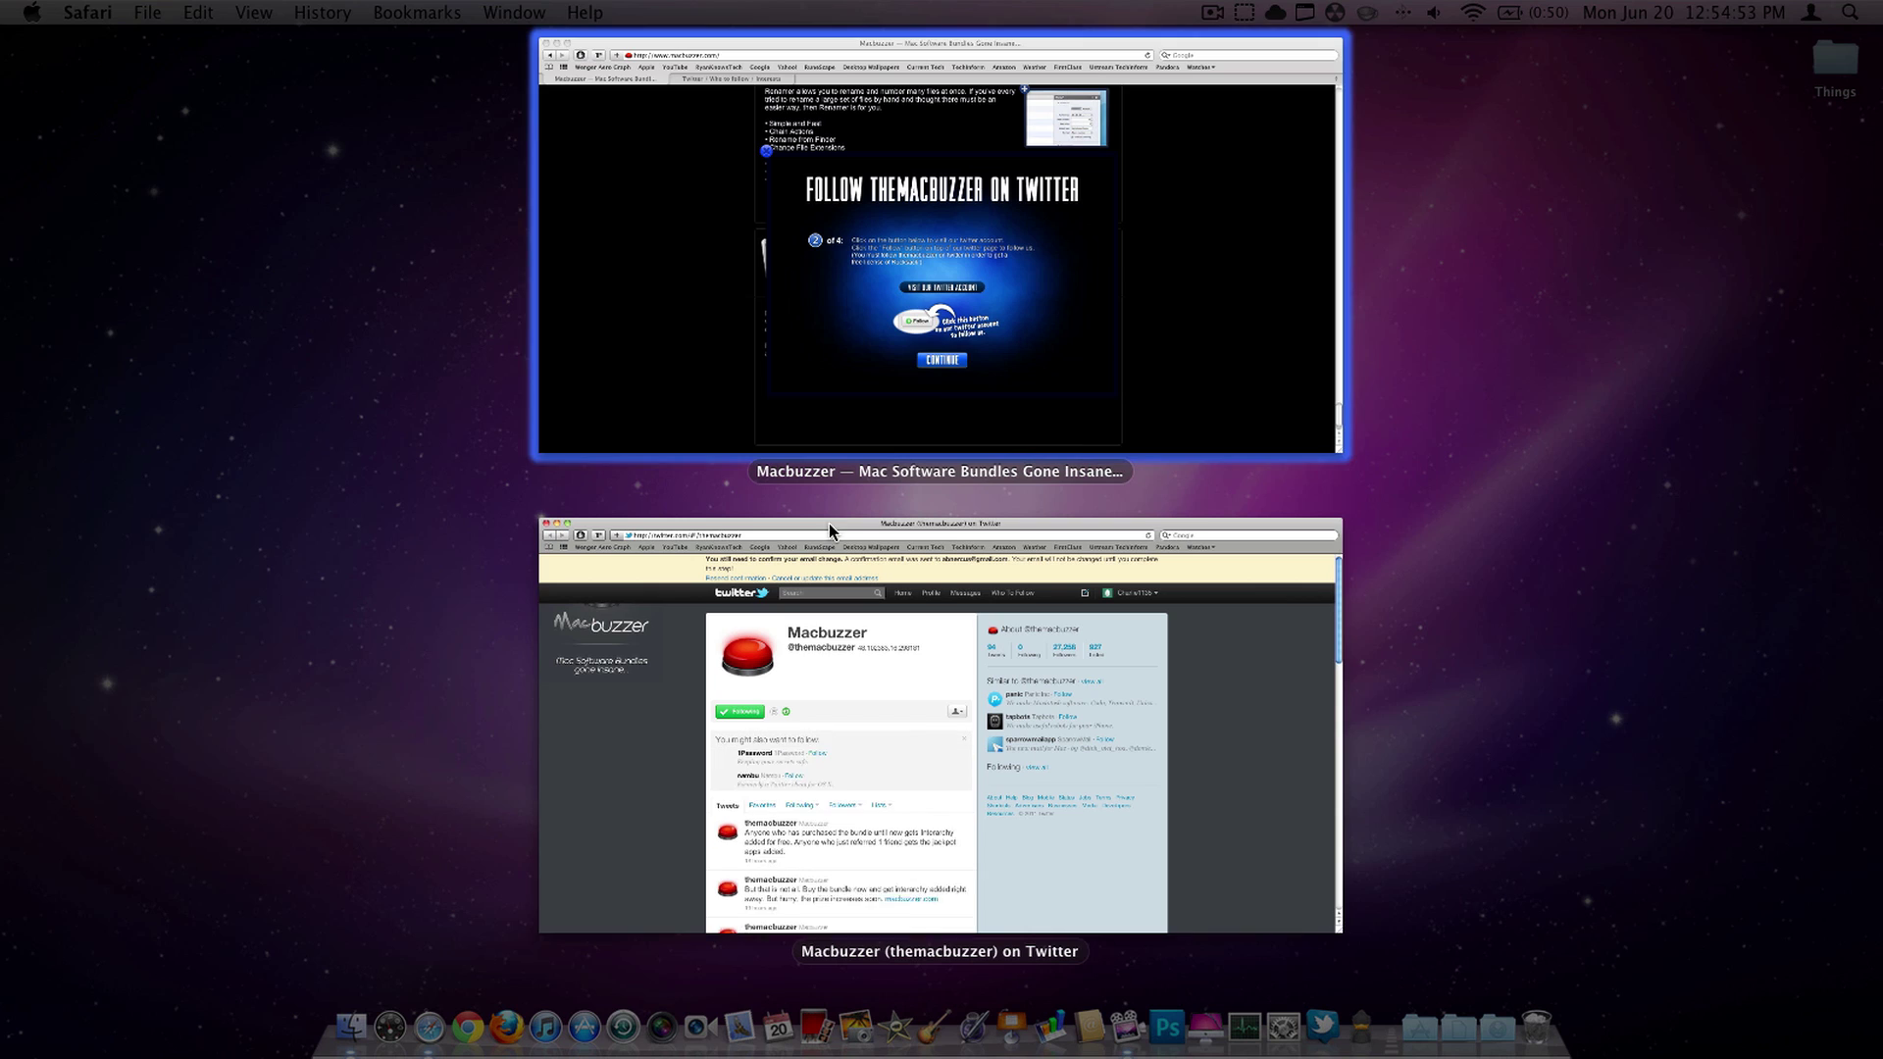
left_click(726, 260)
left_click(979, 782)
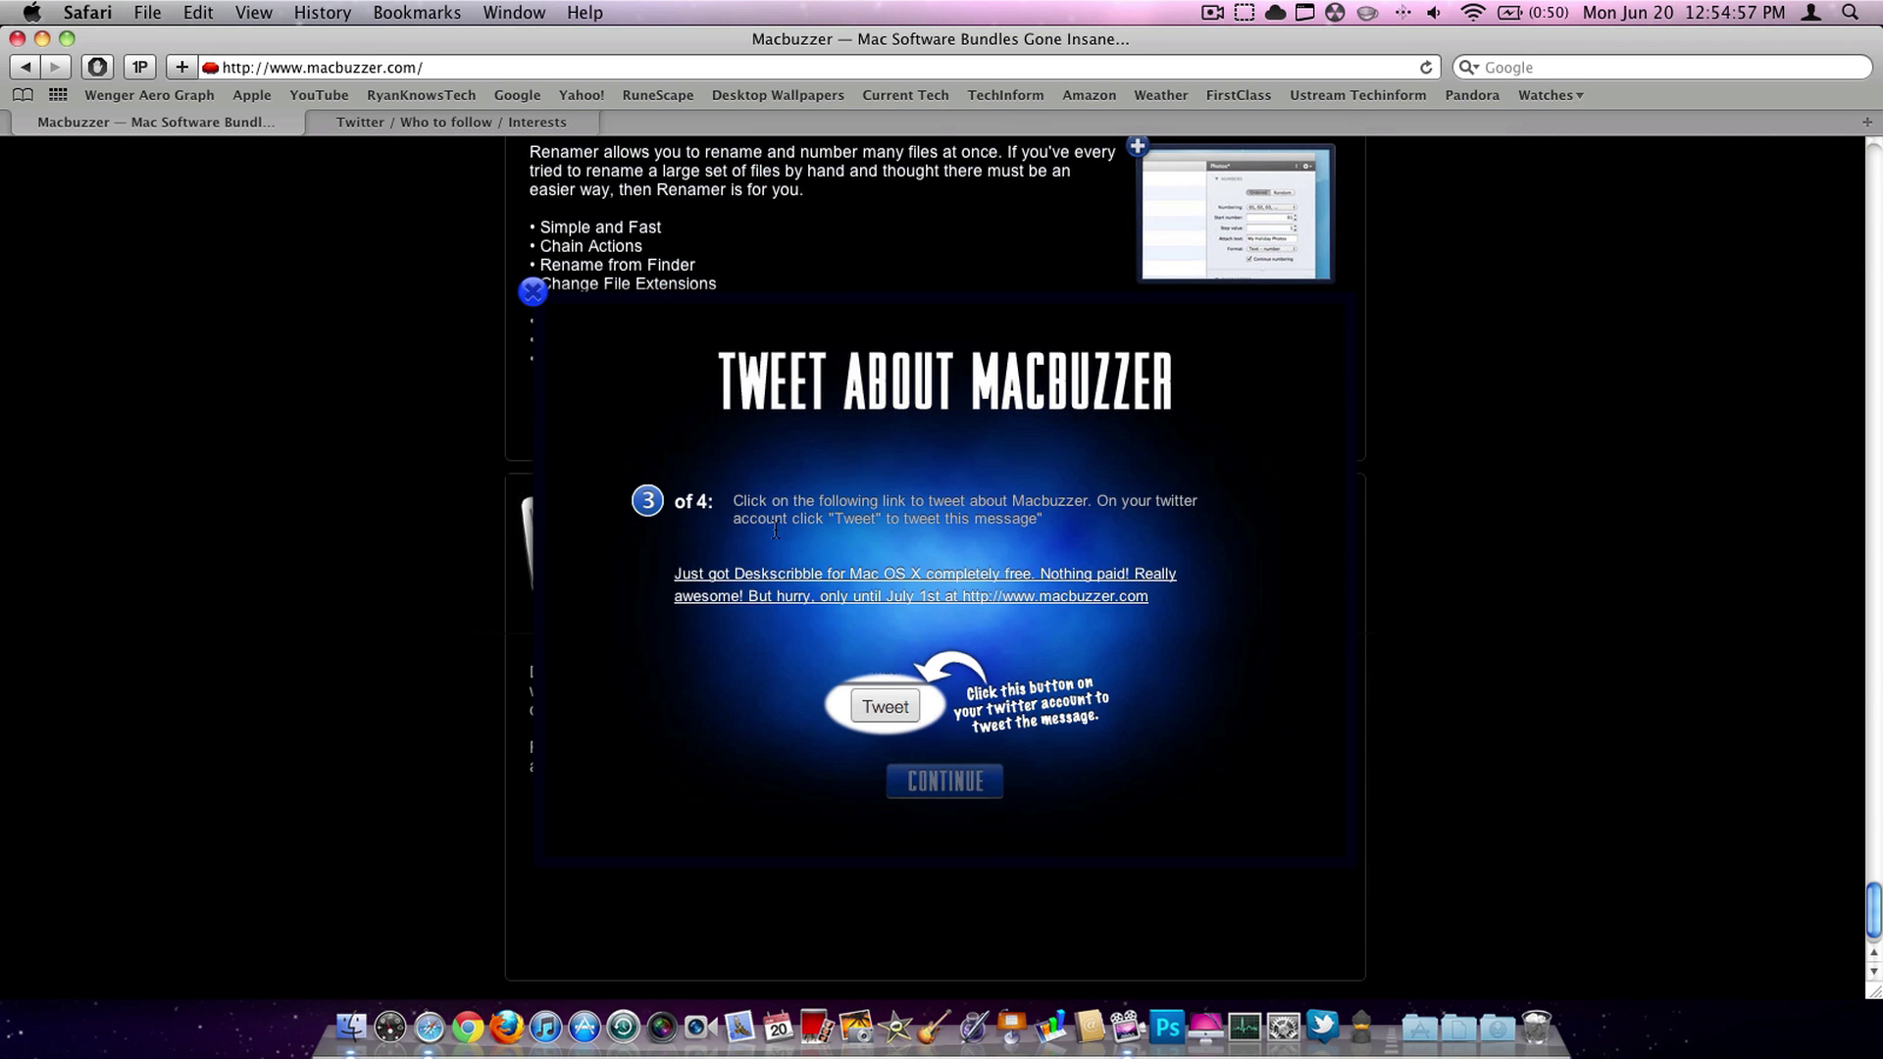
- Post the prefilled Deskscribble promotion tweet, then close the Twitter window
left_click(735, 596)
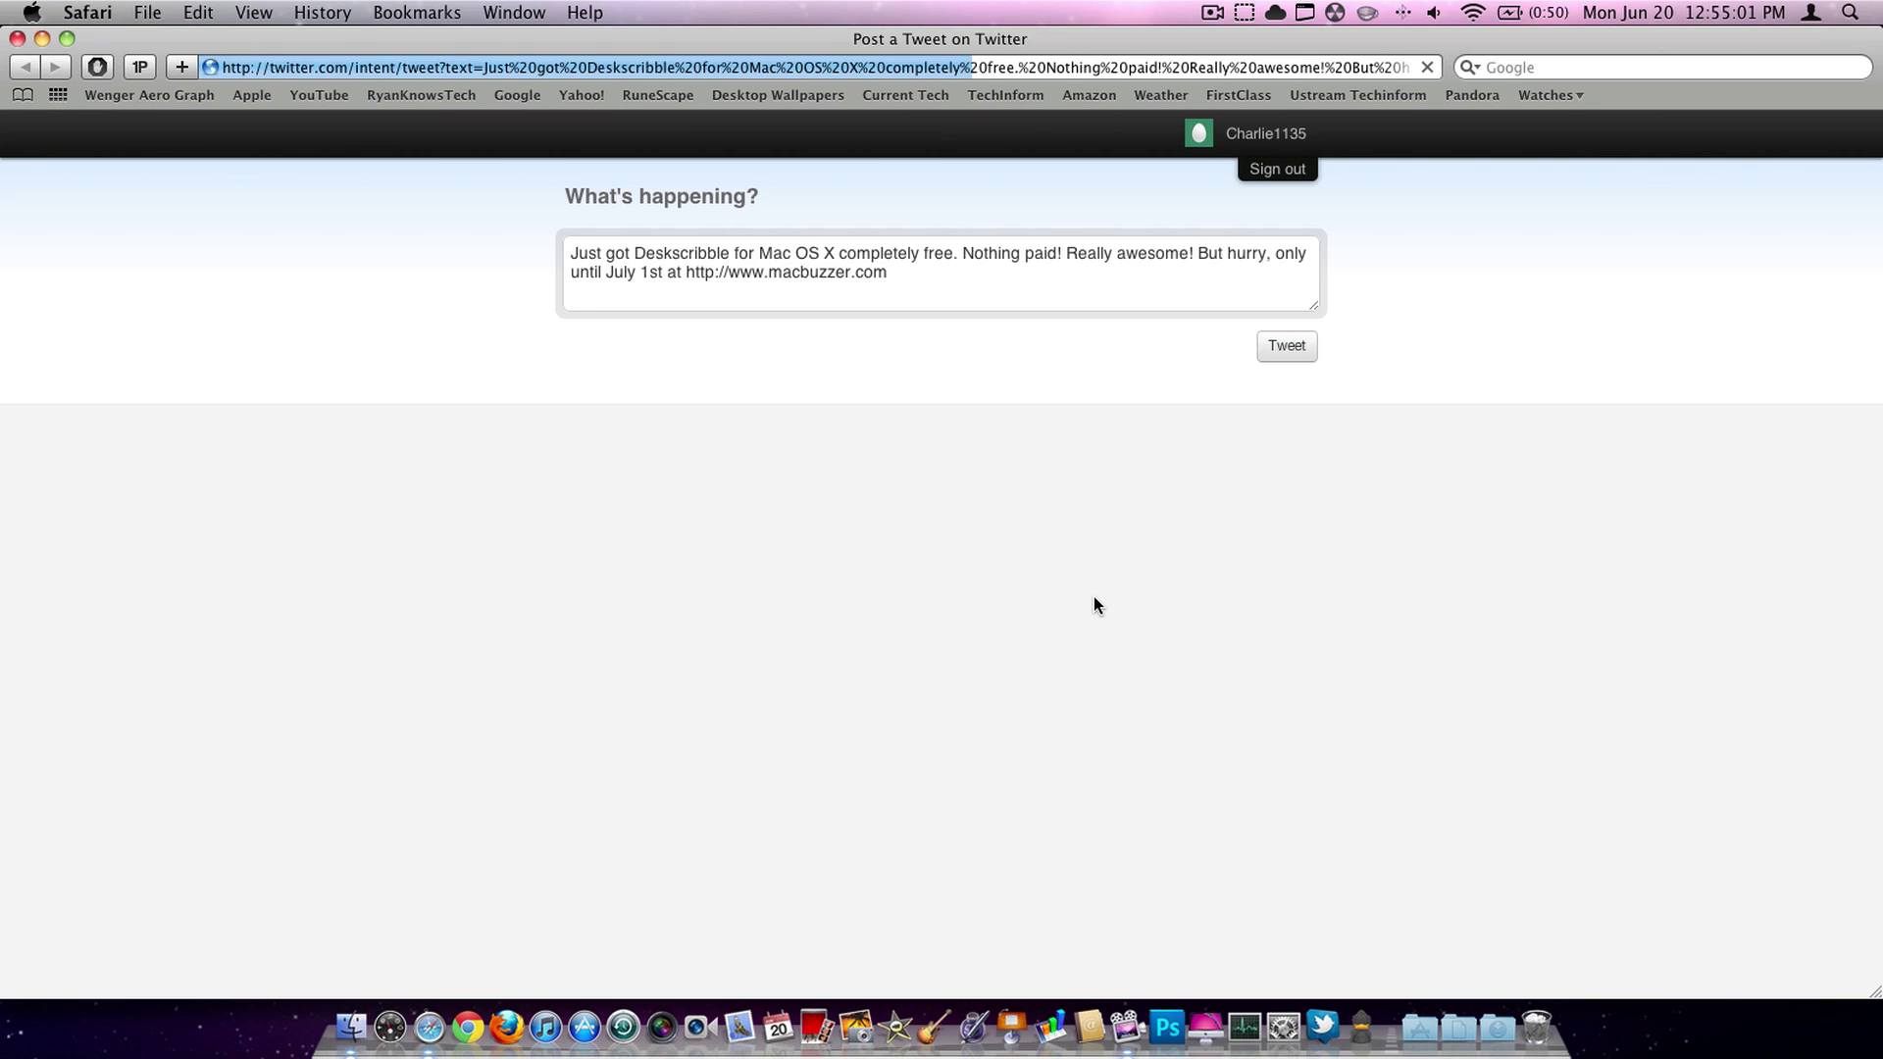
left_click(1292, 353)
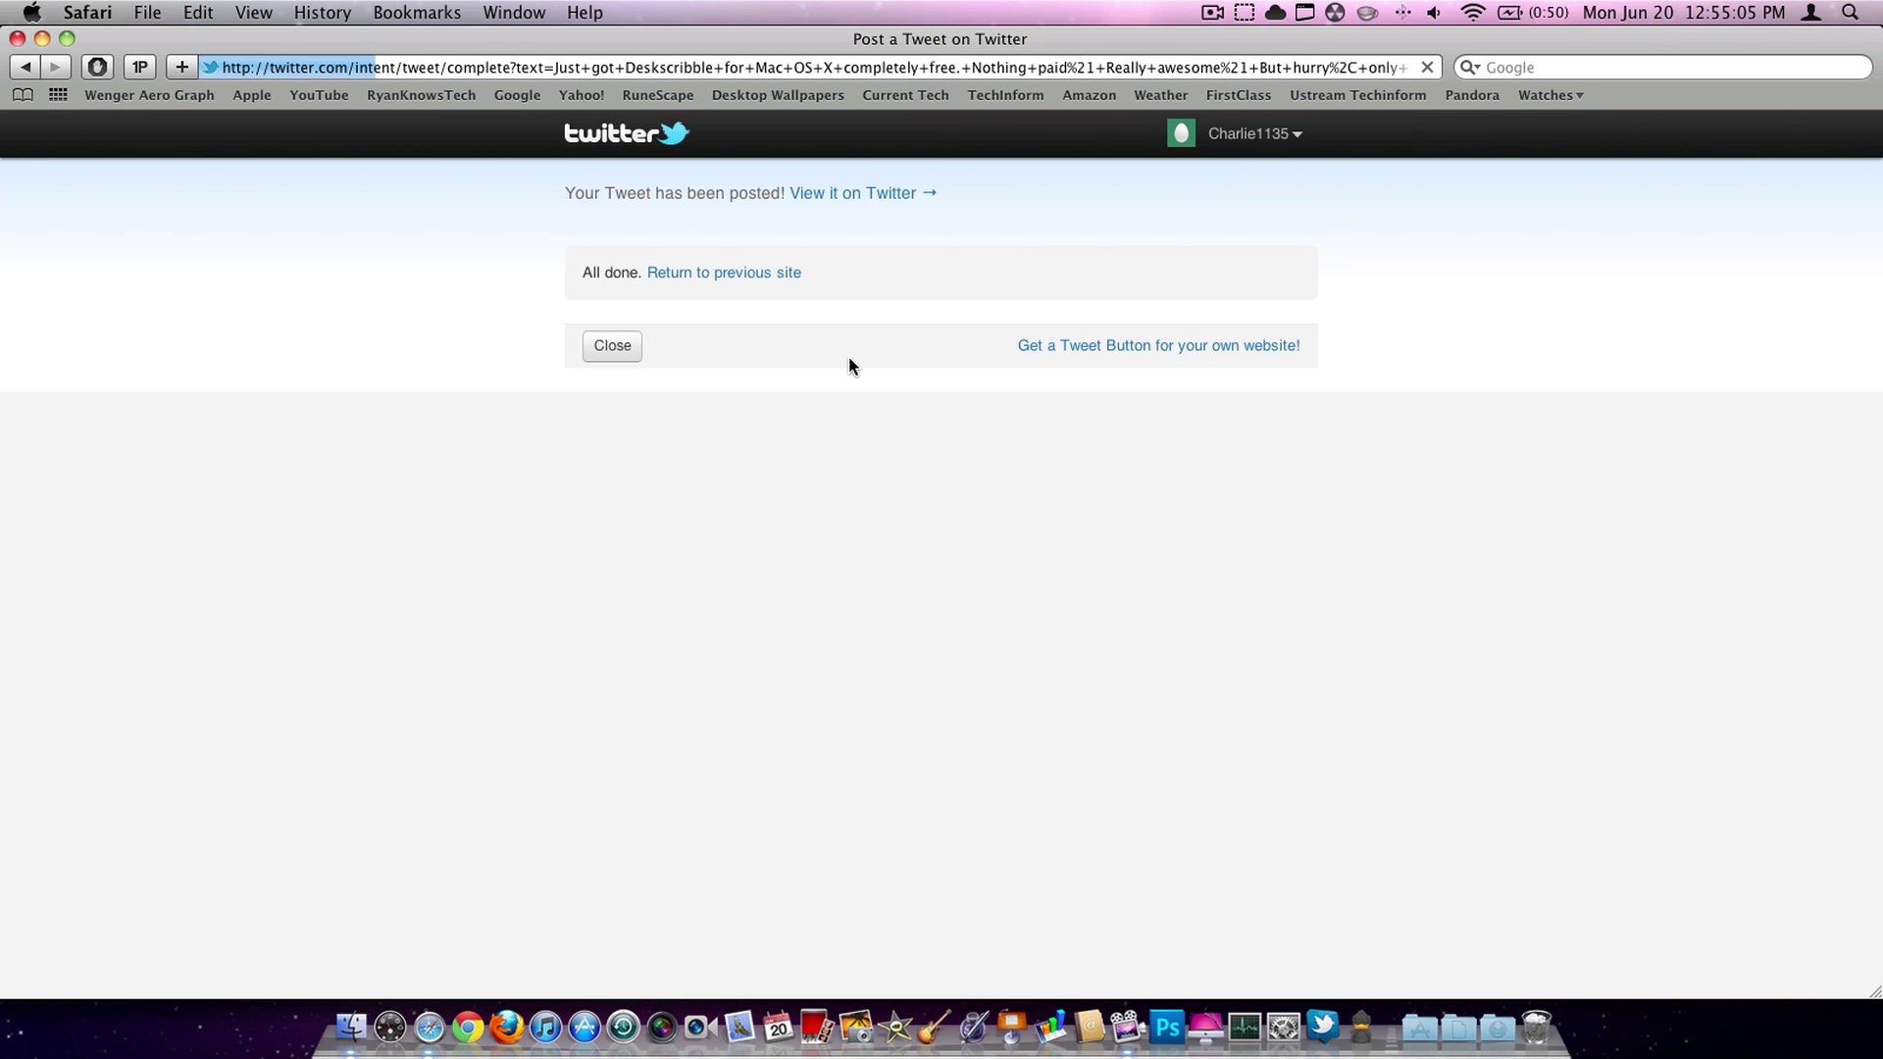
left_click(612, 346)
key("F10")
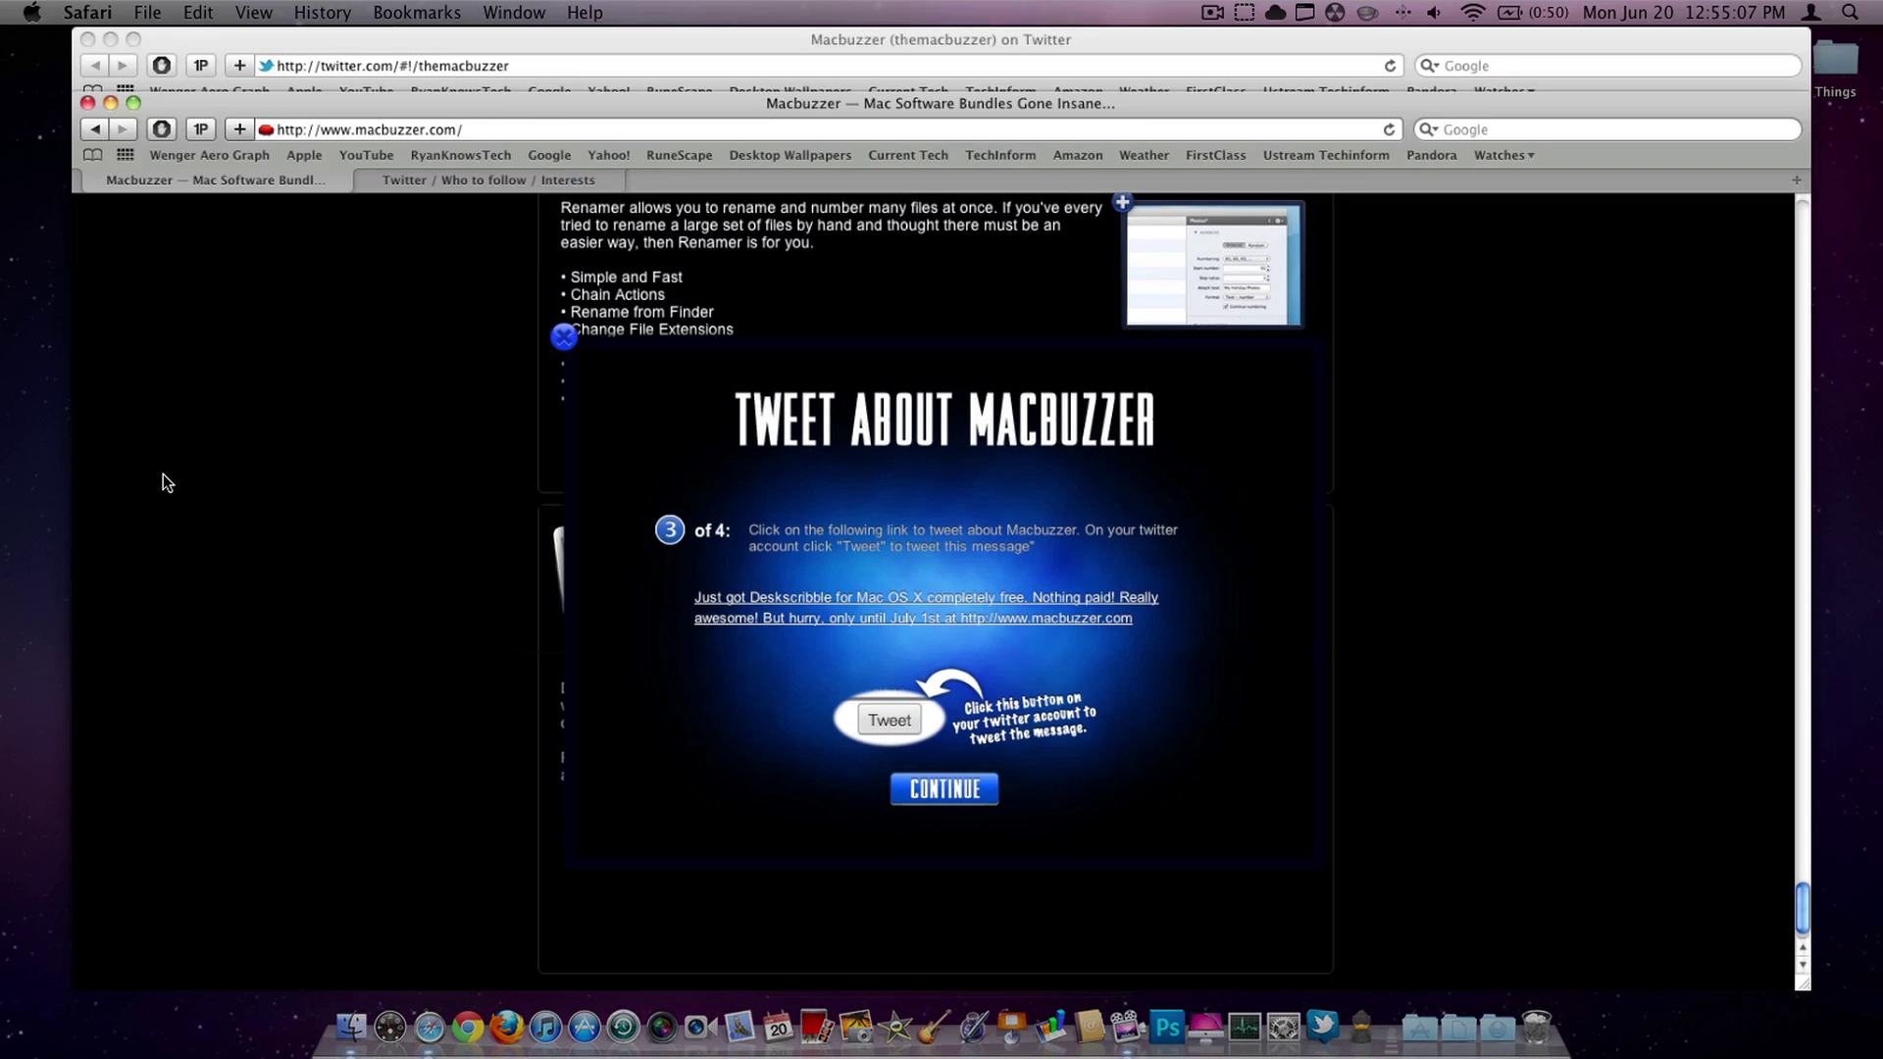
left_click(851, 315)
left_click(17, 39)
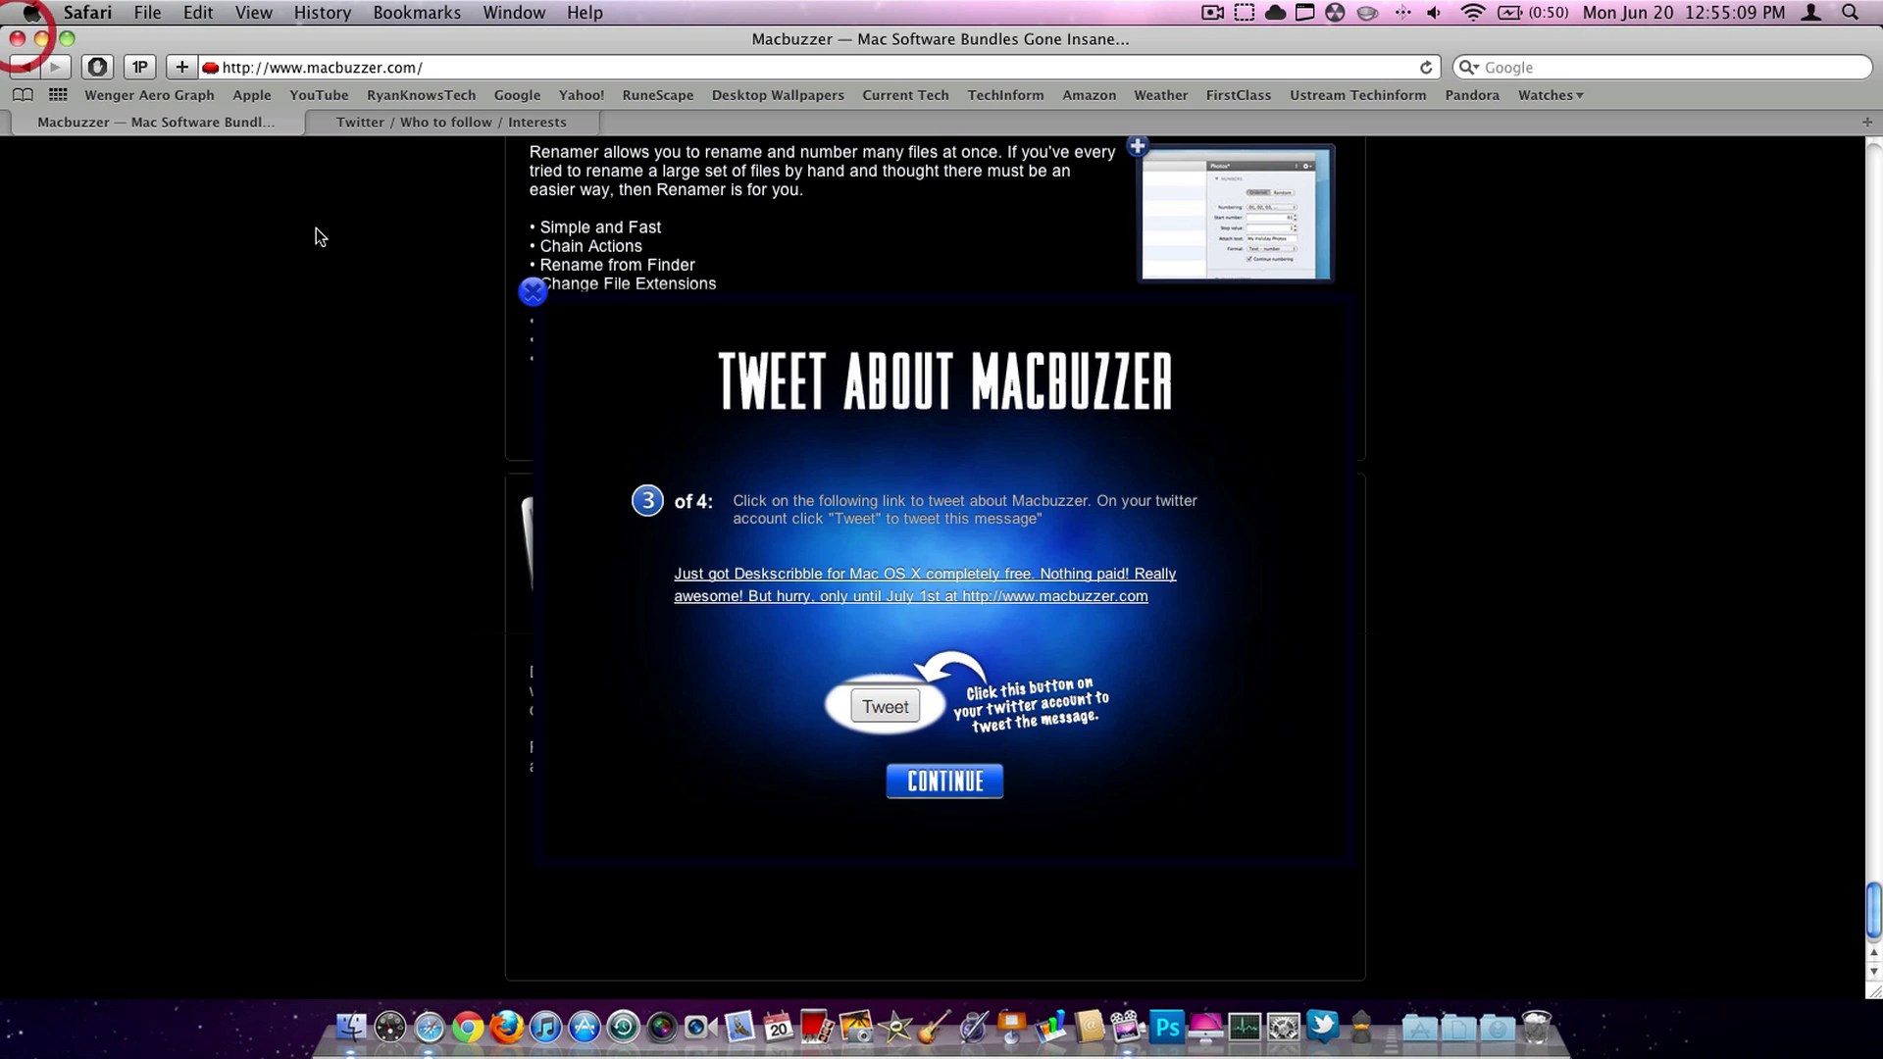
- Register the user's e-mail for the Deskscribble licence without the newsletter, then minimize Safari
left_click(933, 783)
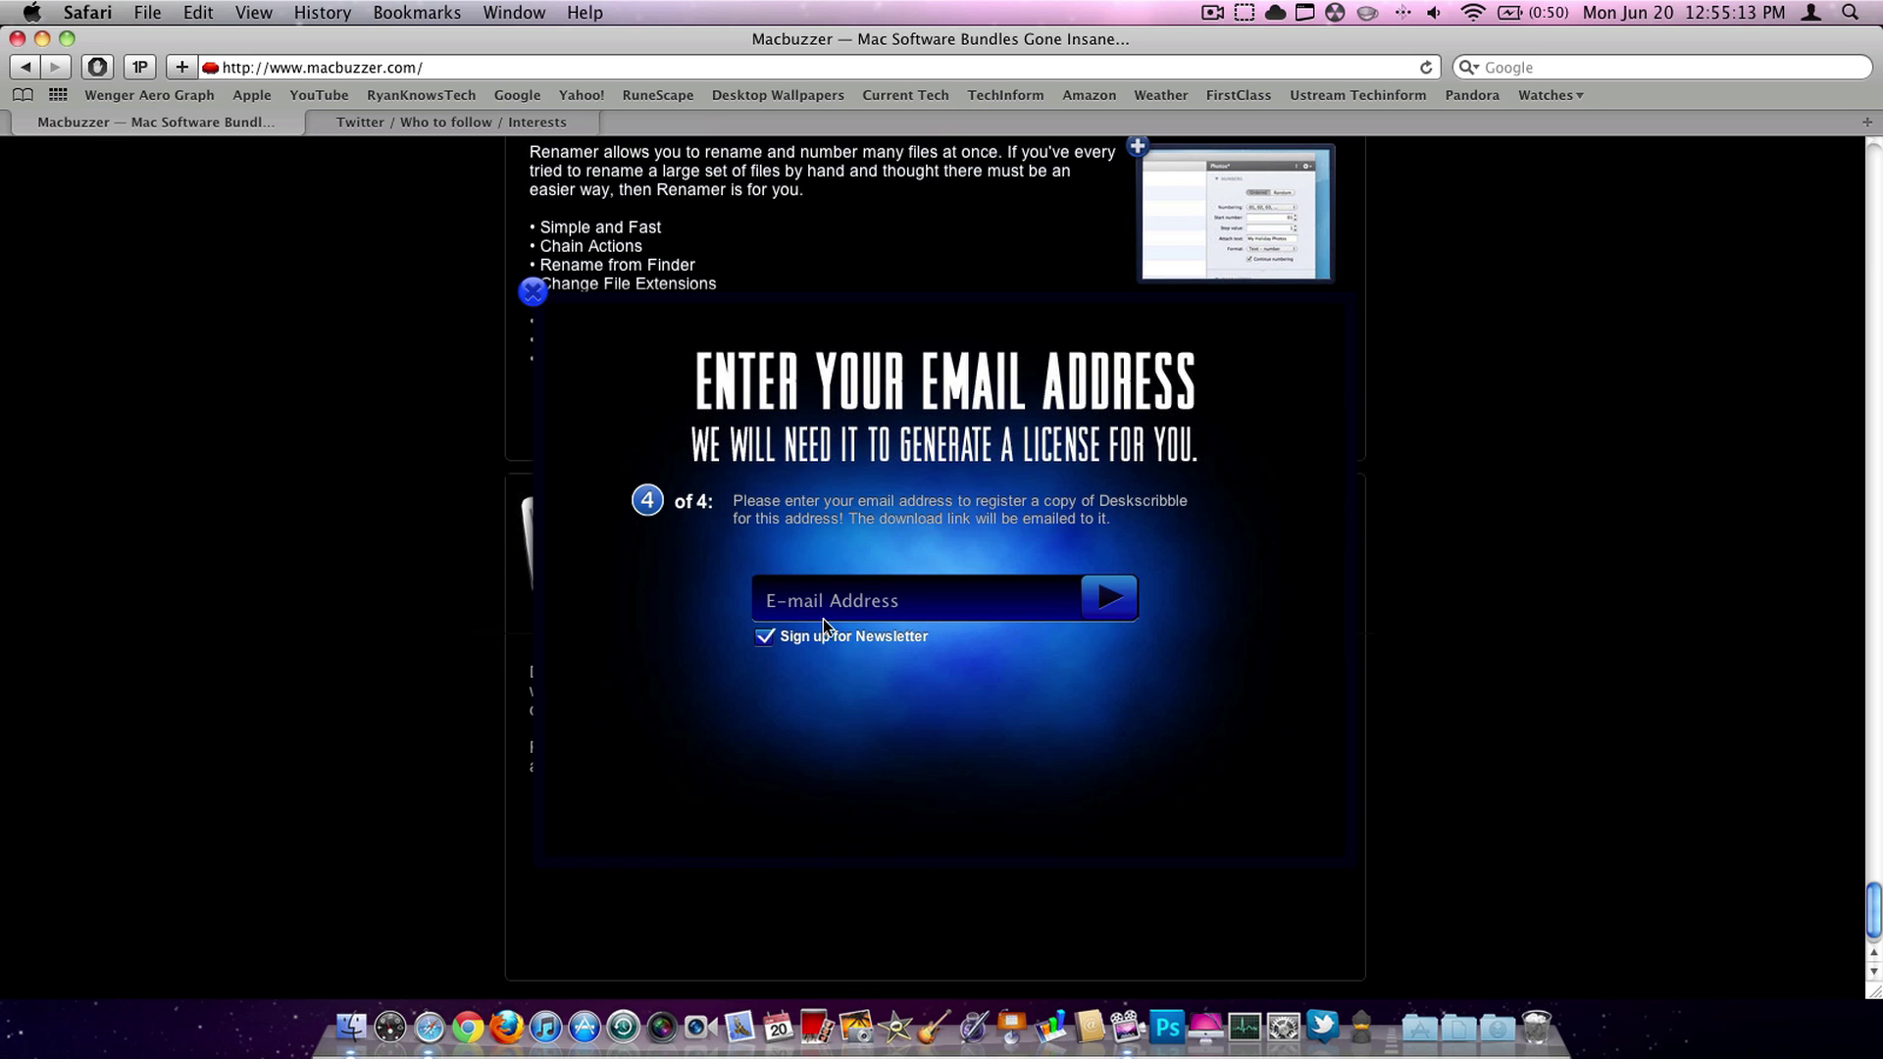
left_click(814, 600)
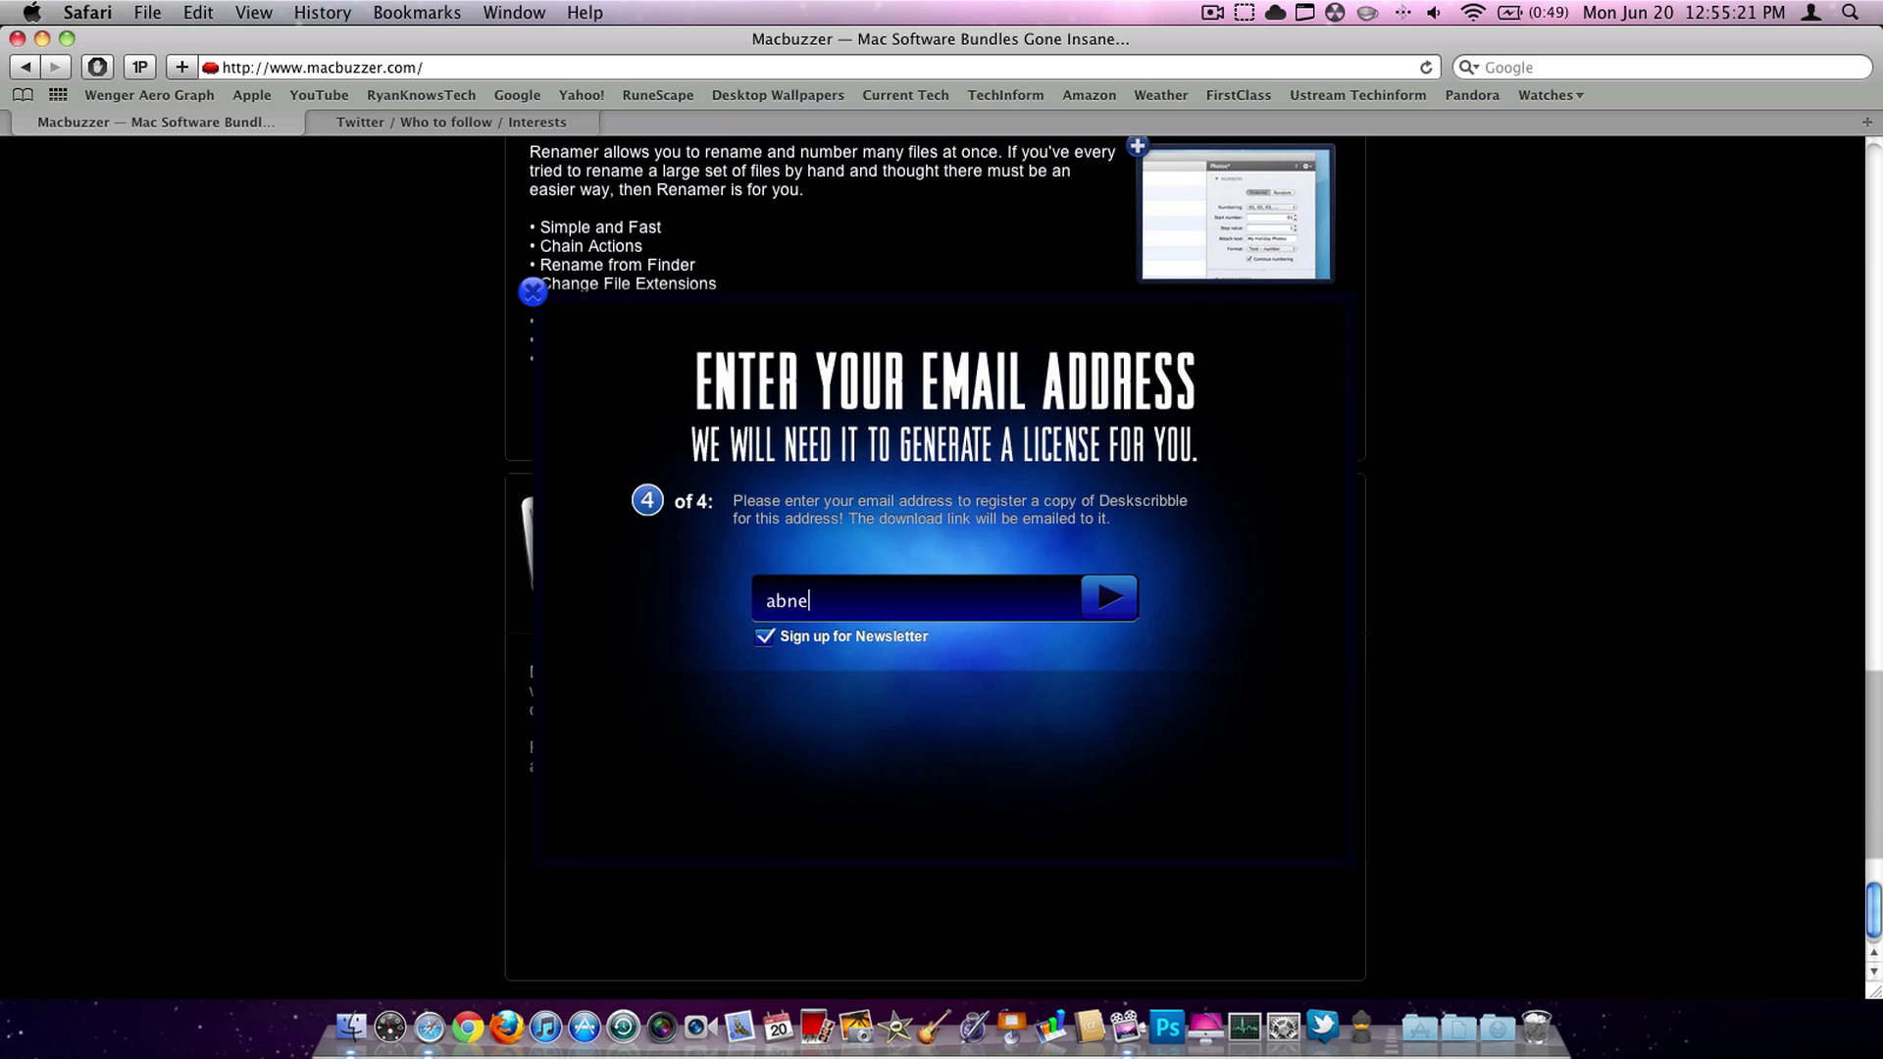
left_click(762, 637)
left_click(1108, 595)
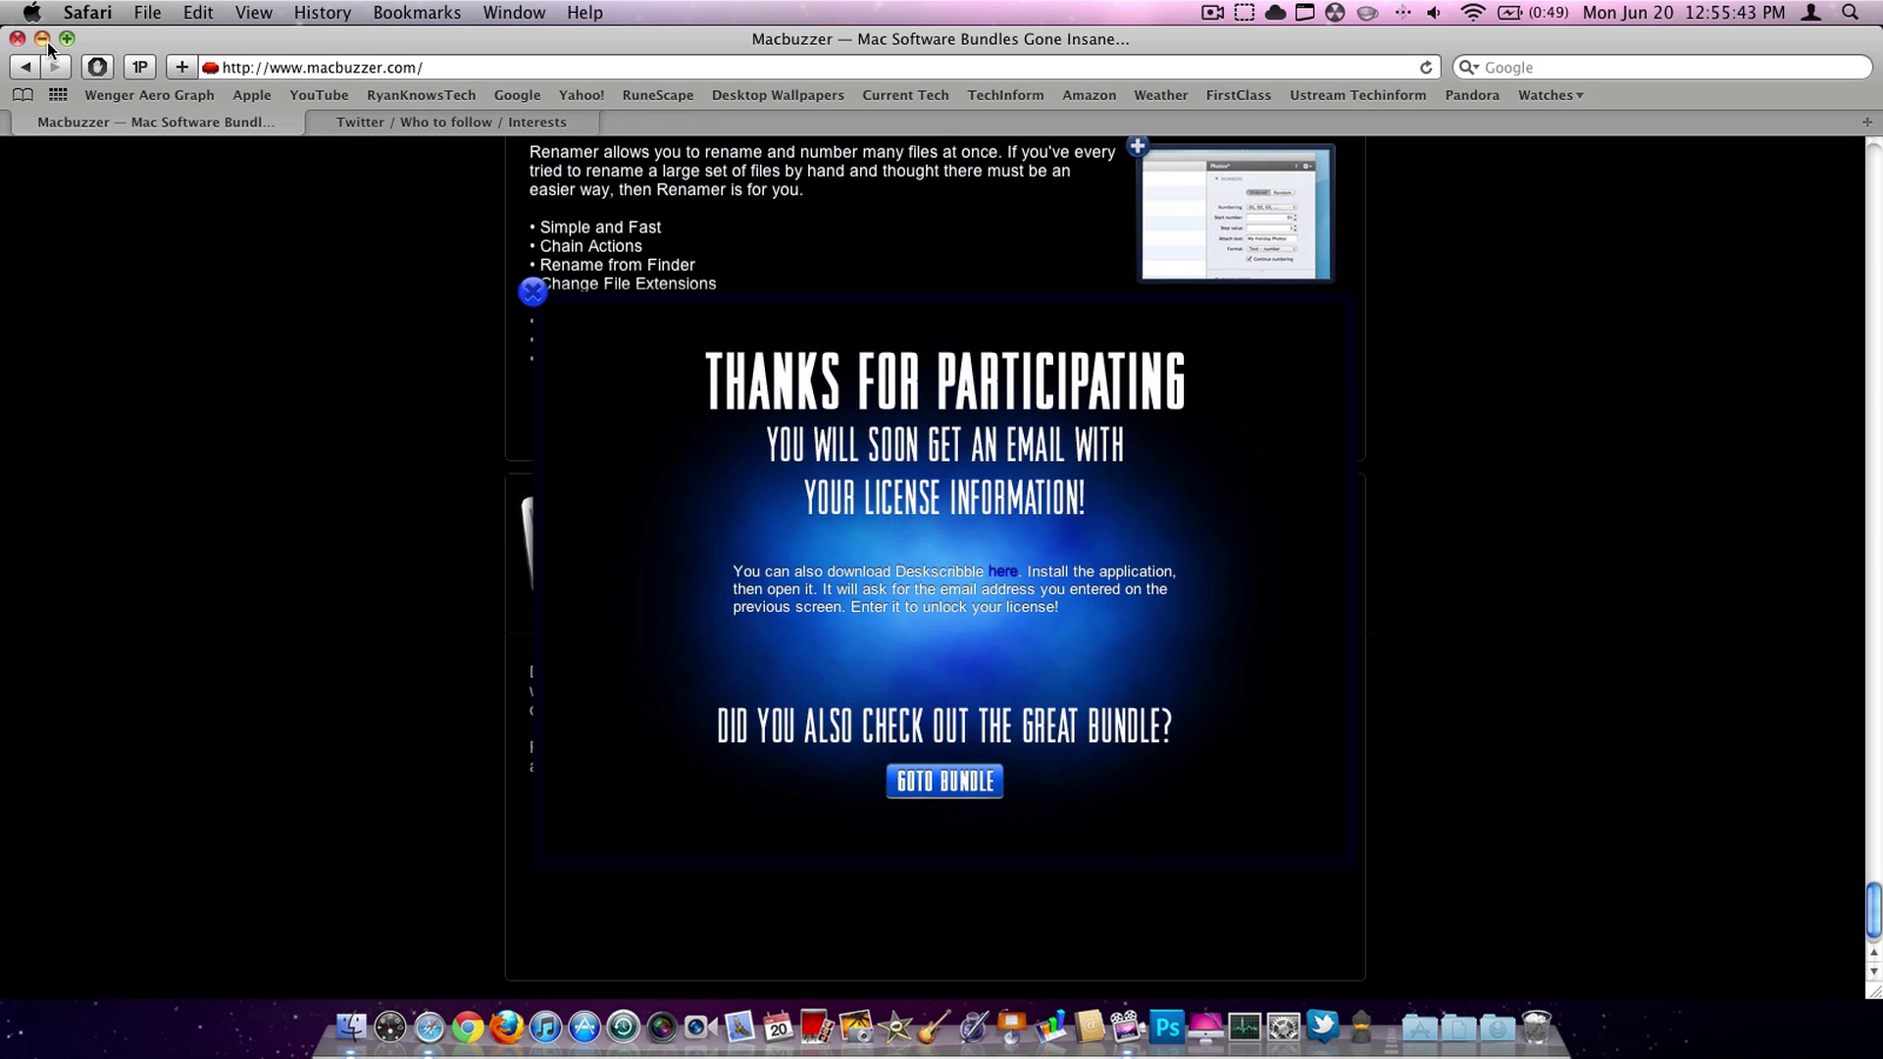
left_click(43, 38)
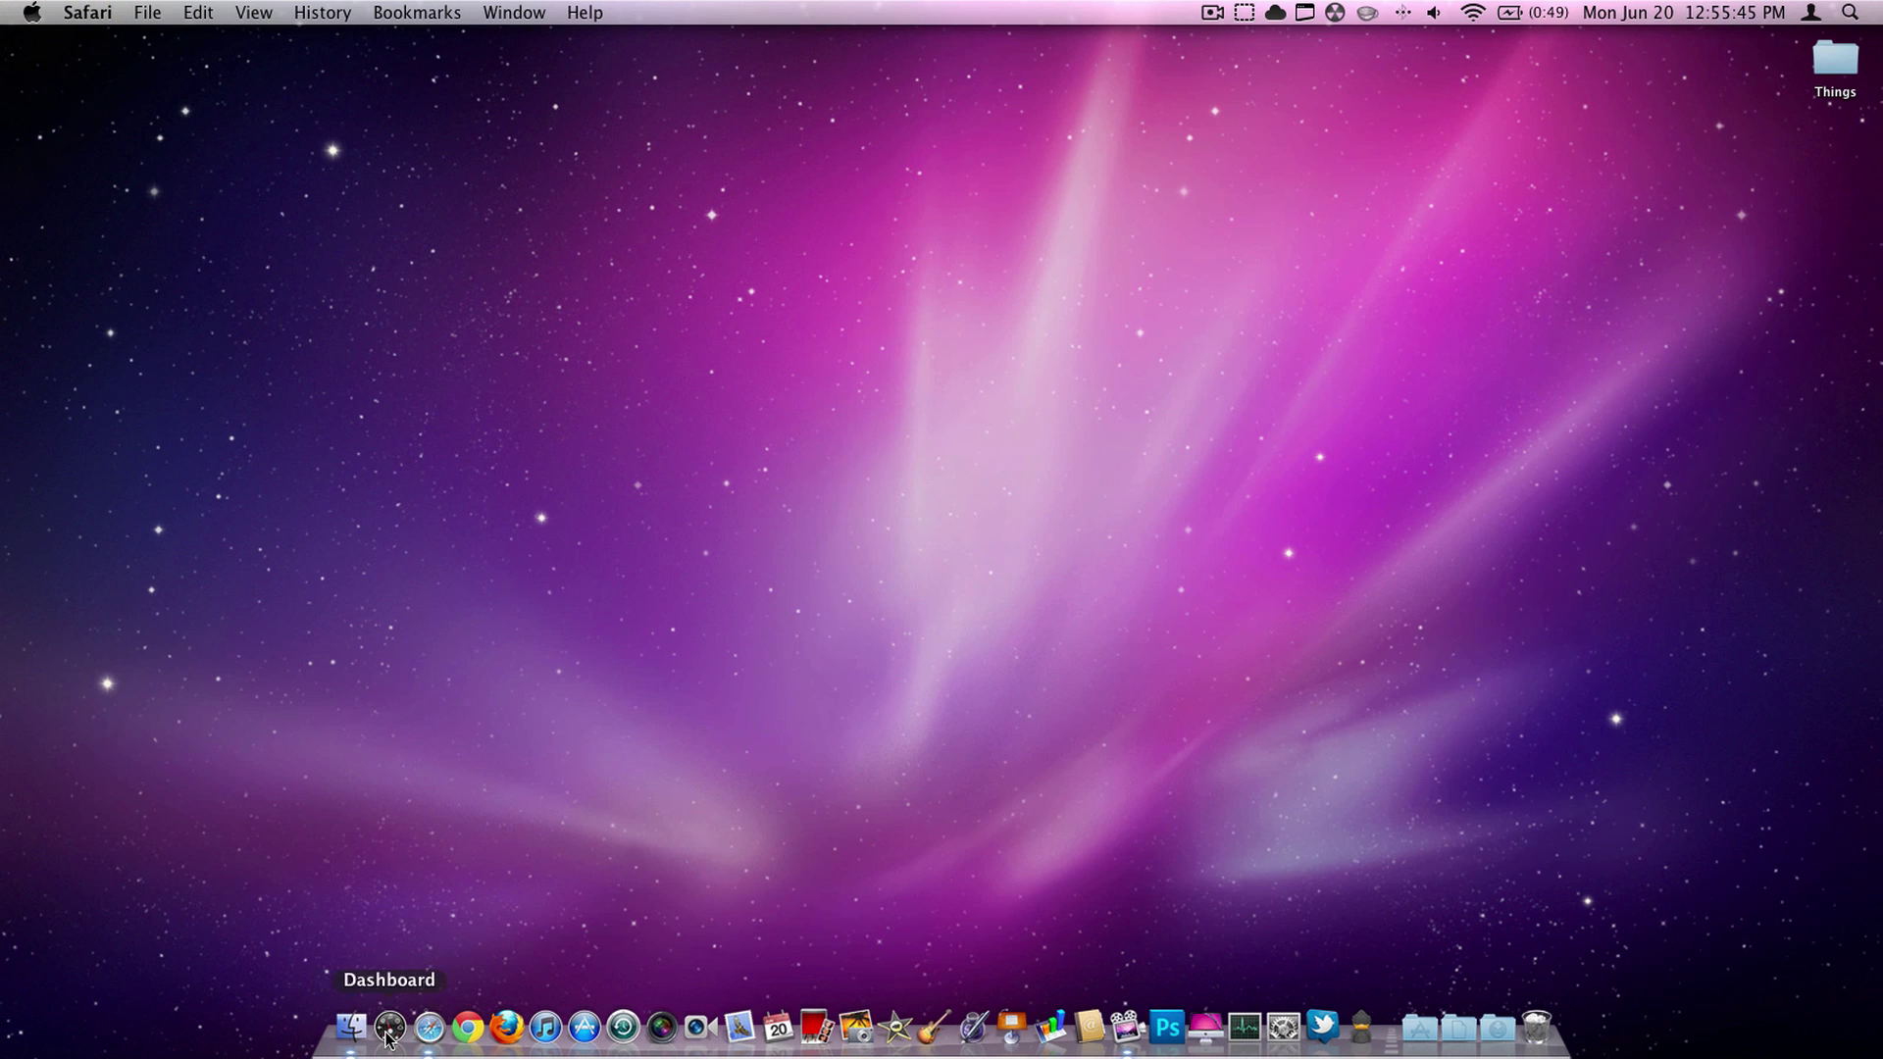
- Launch Google Chrome and load gmail.com, correcting the mistyped address
left_click(467, 1023)
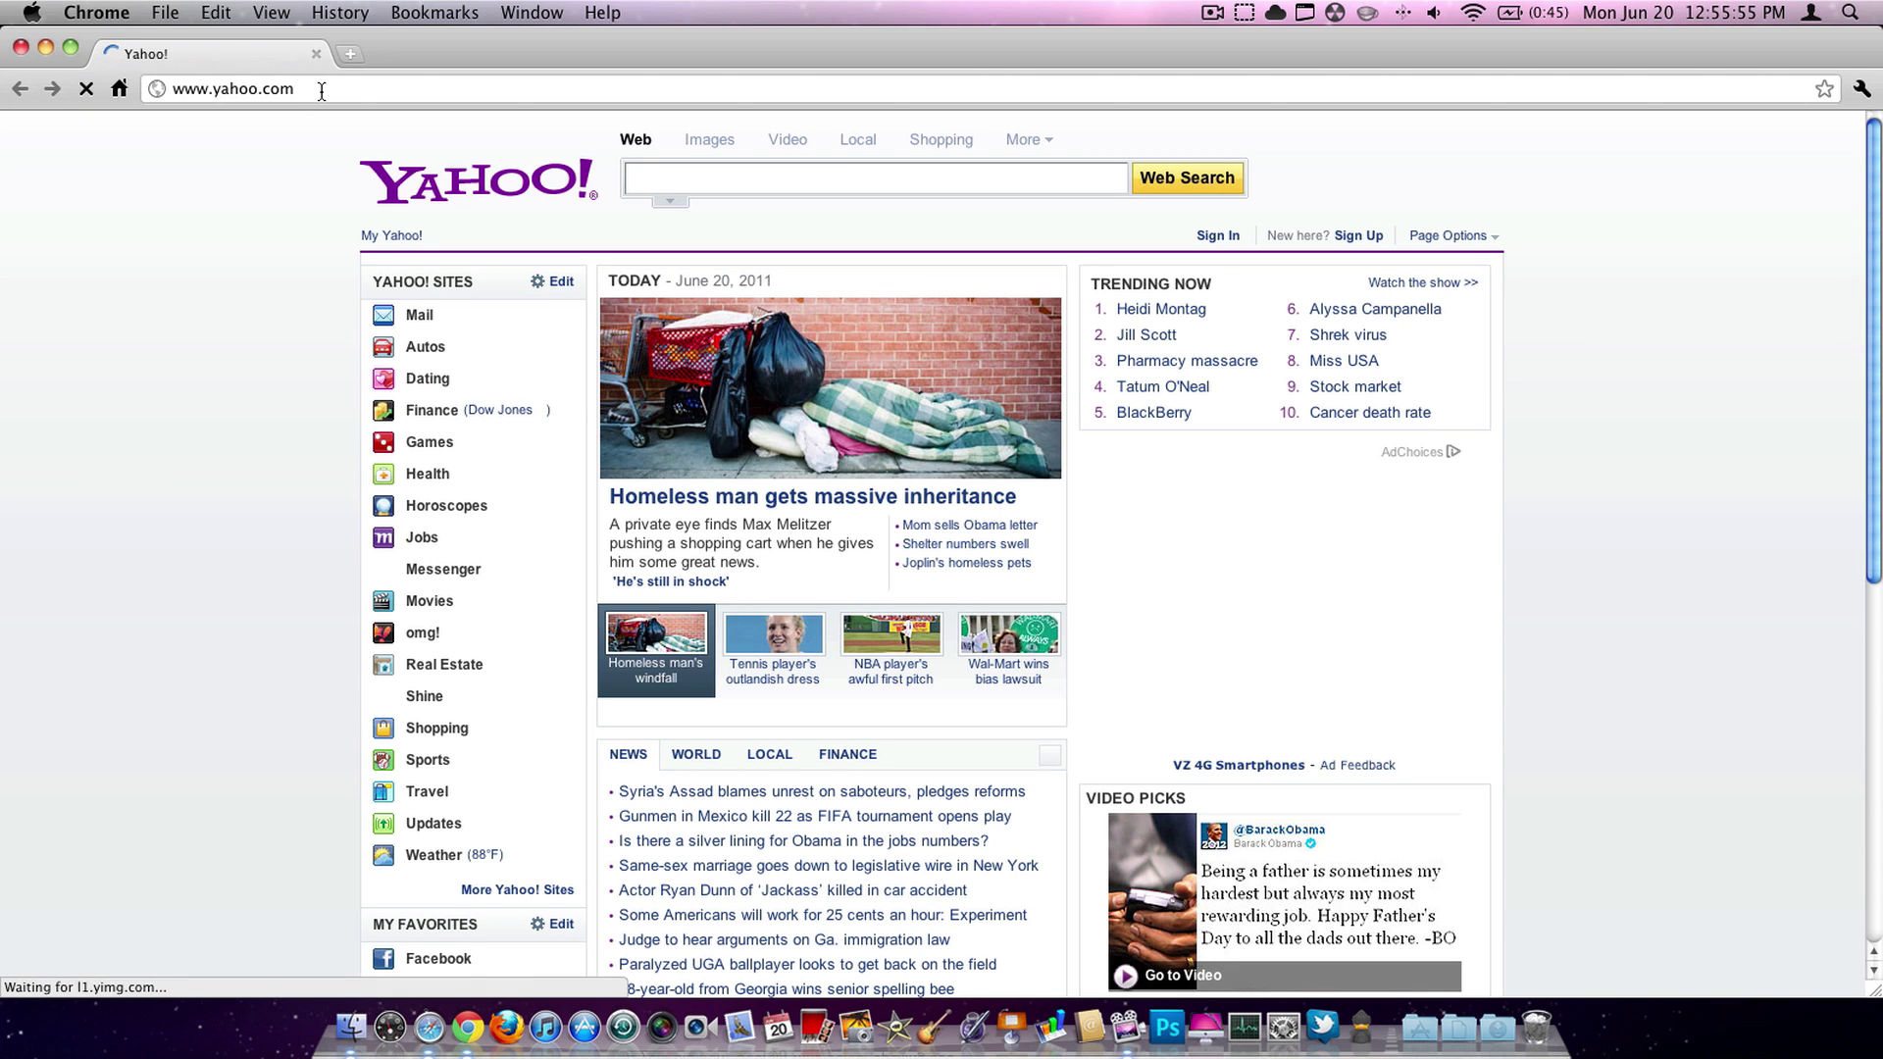
left_click(319, 90)
type("gmail.ocm")
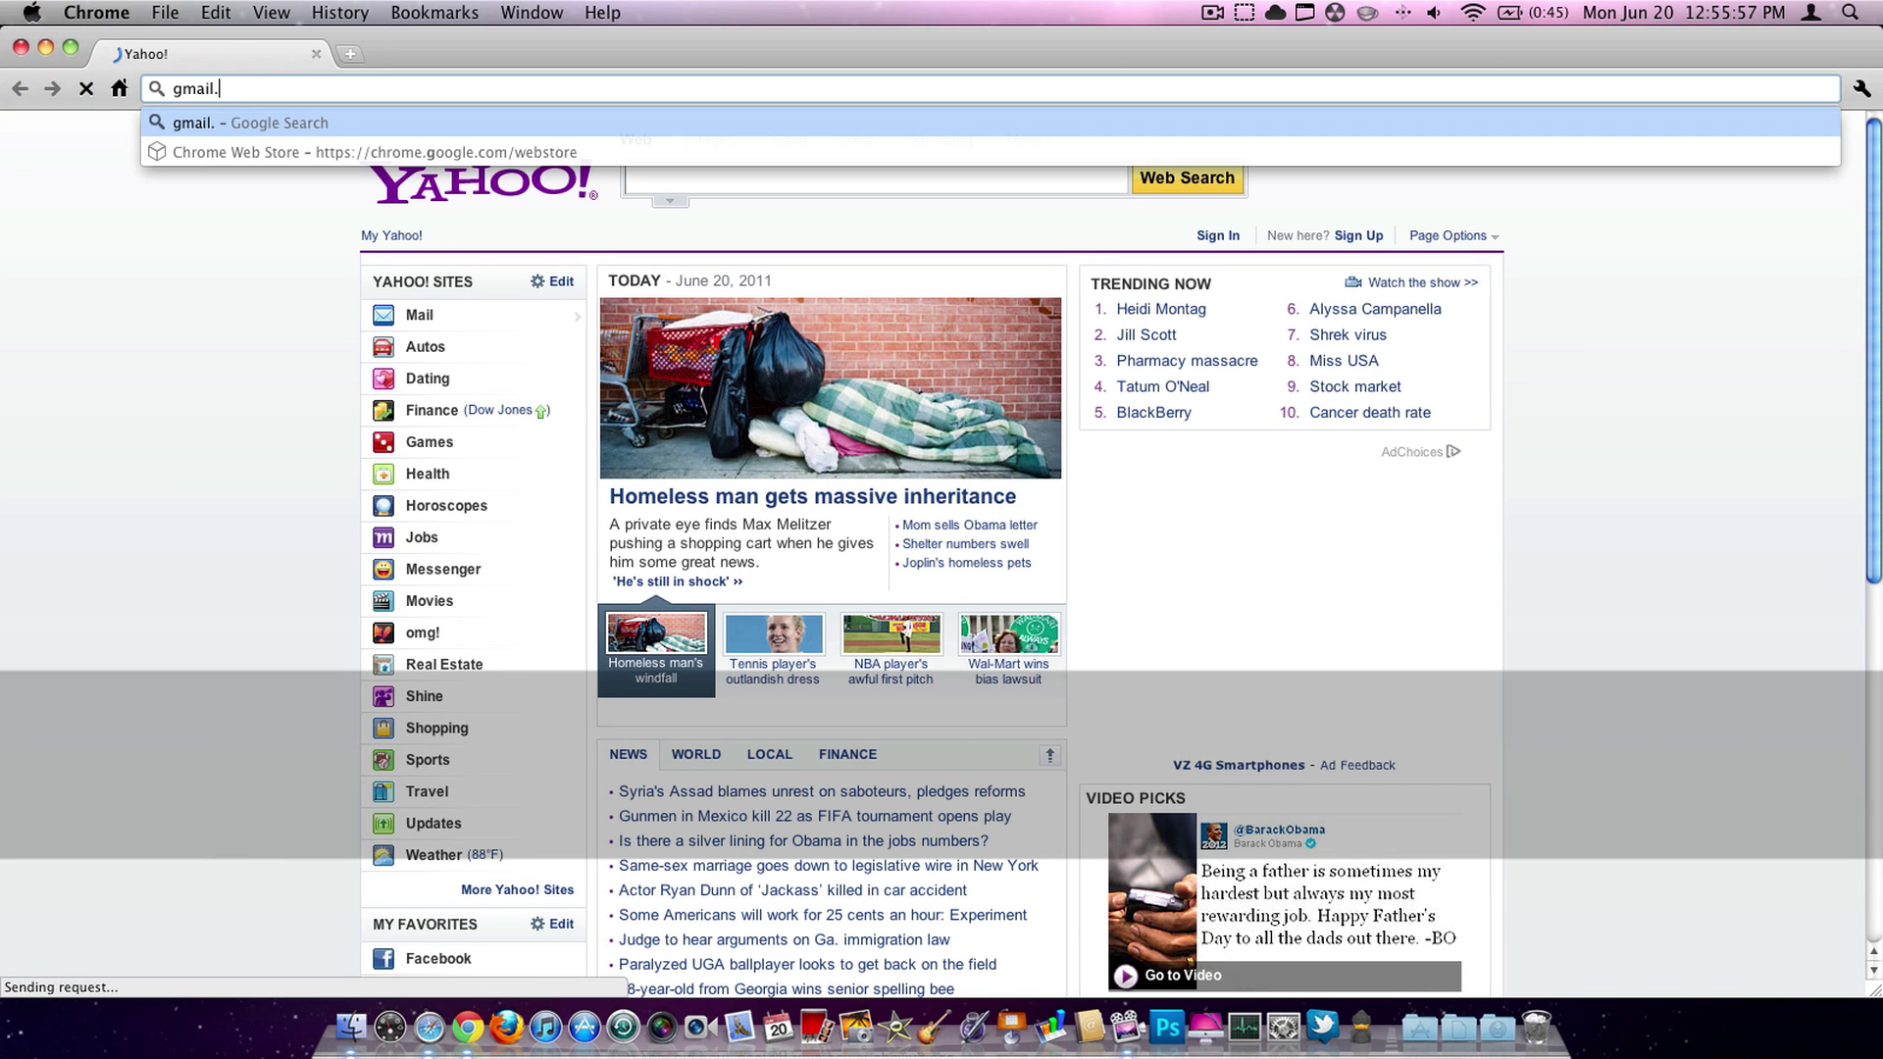
key("Return")
left_click(306, 83)
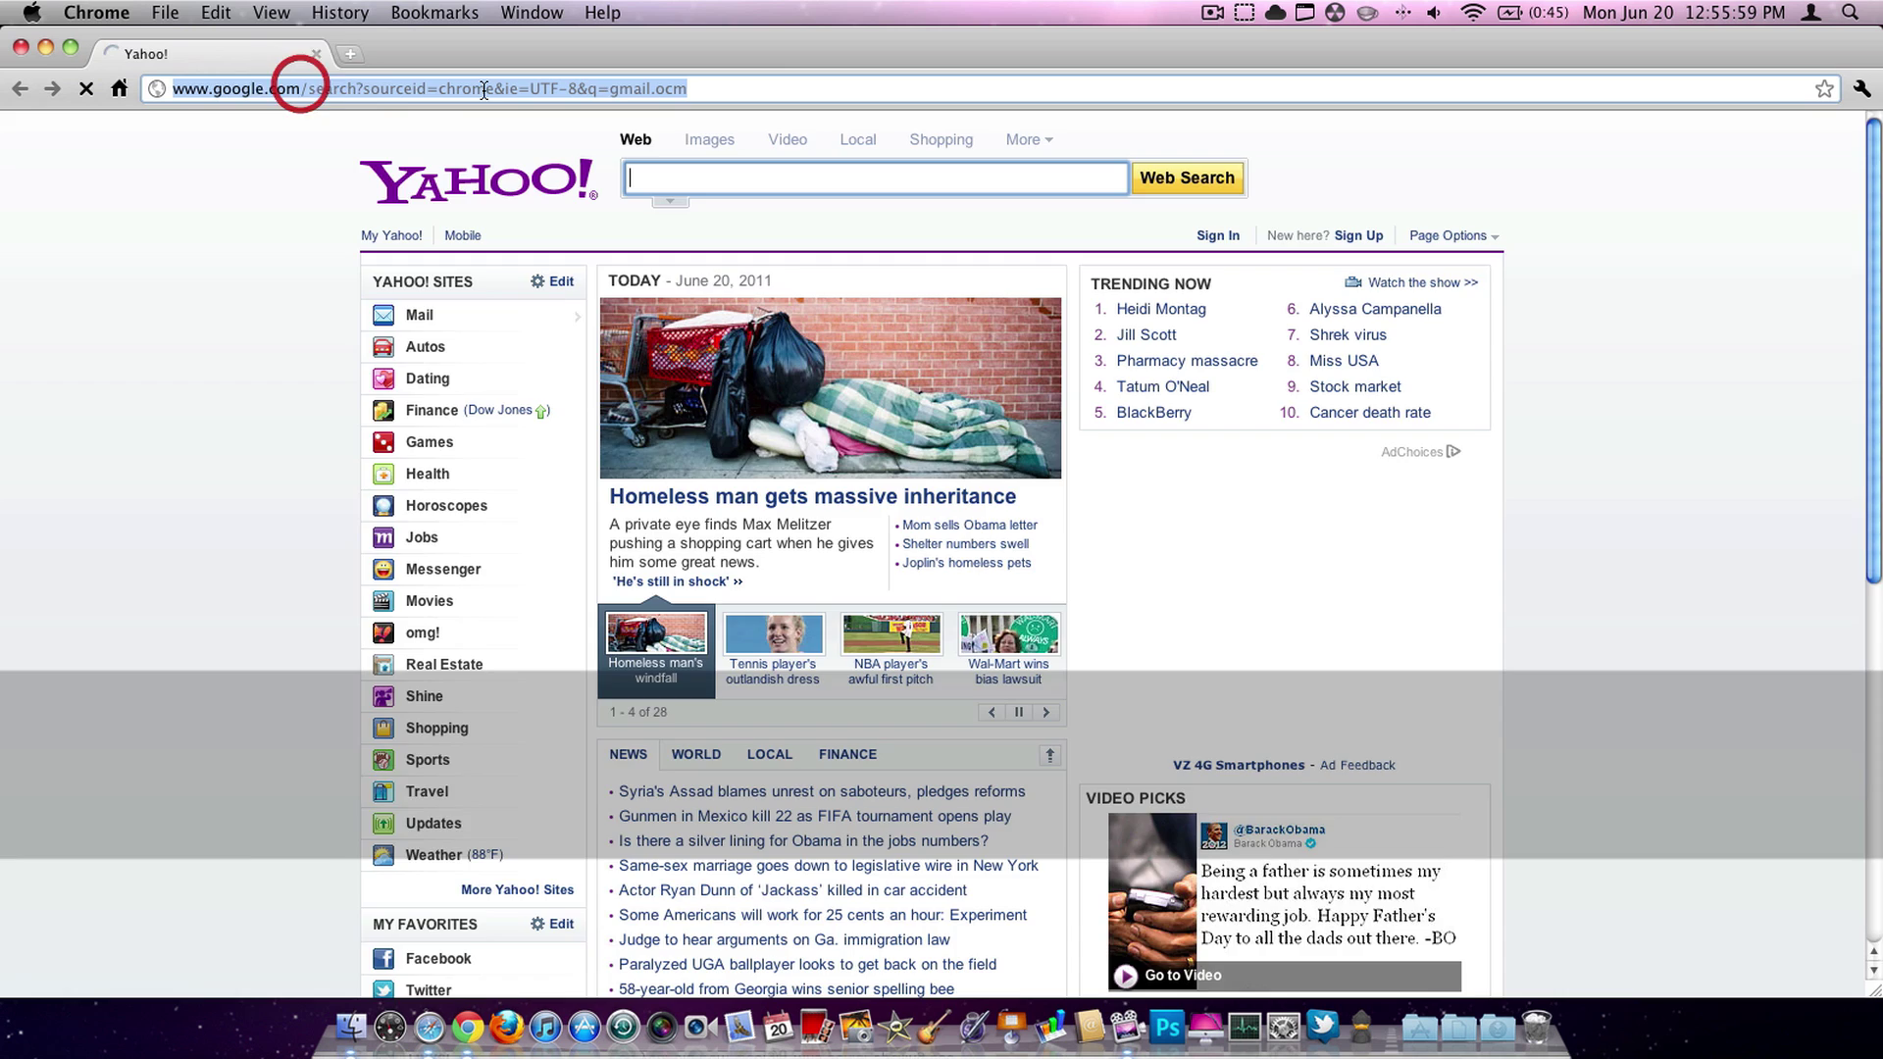
type("gmsiul=")
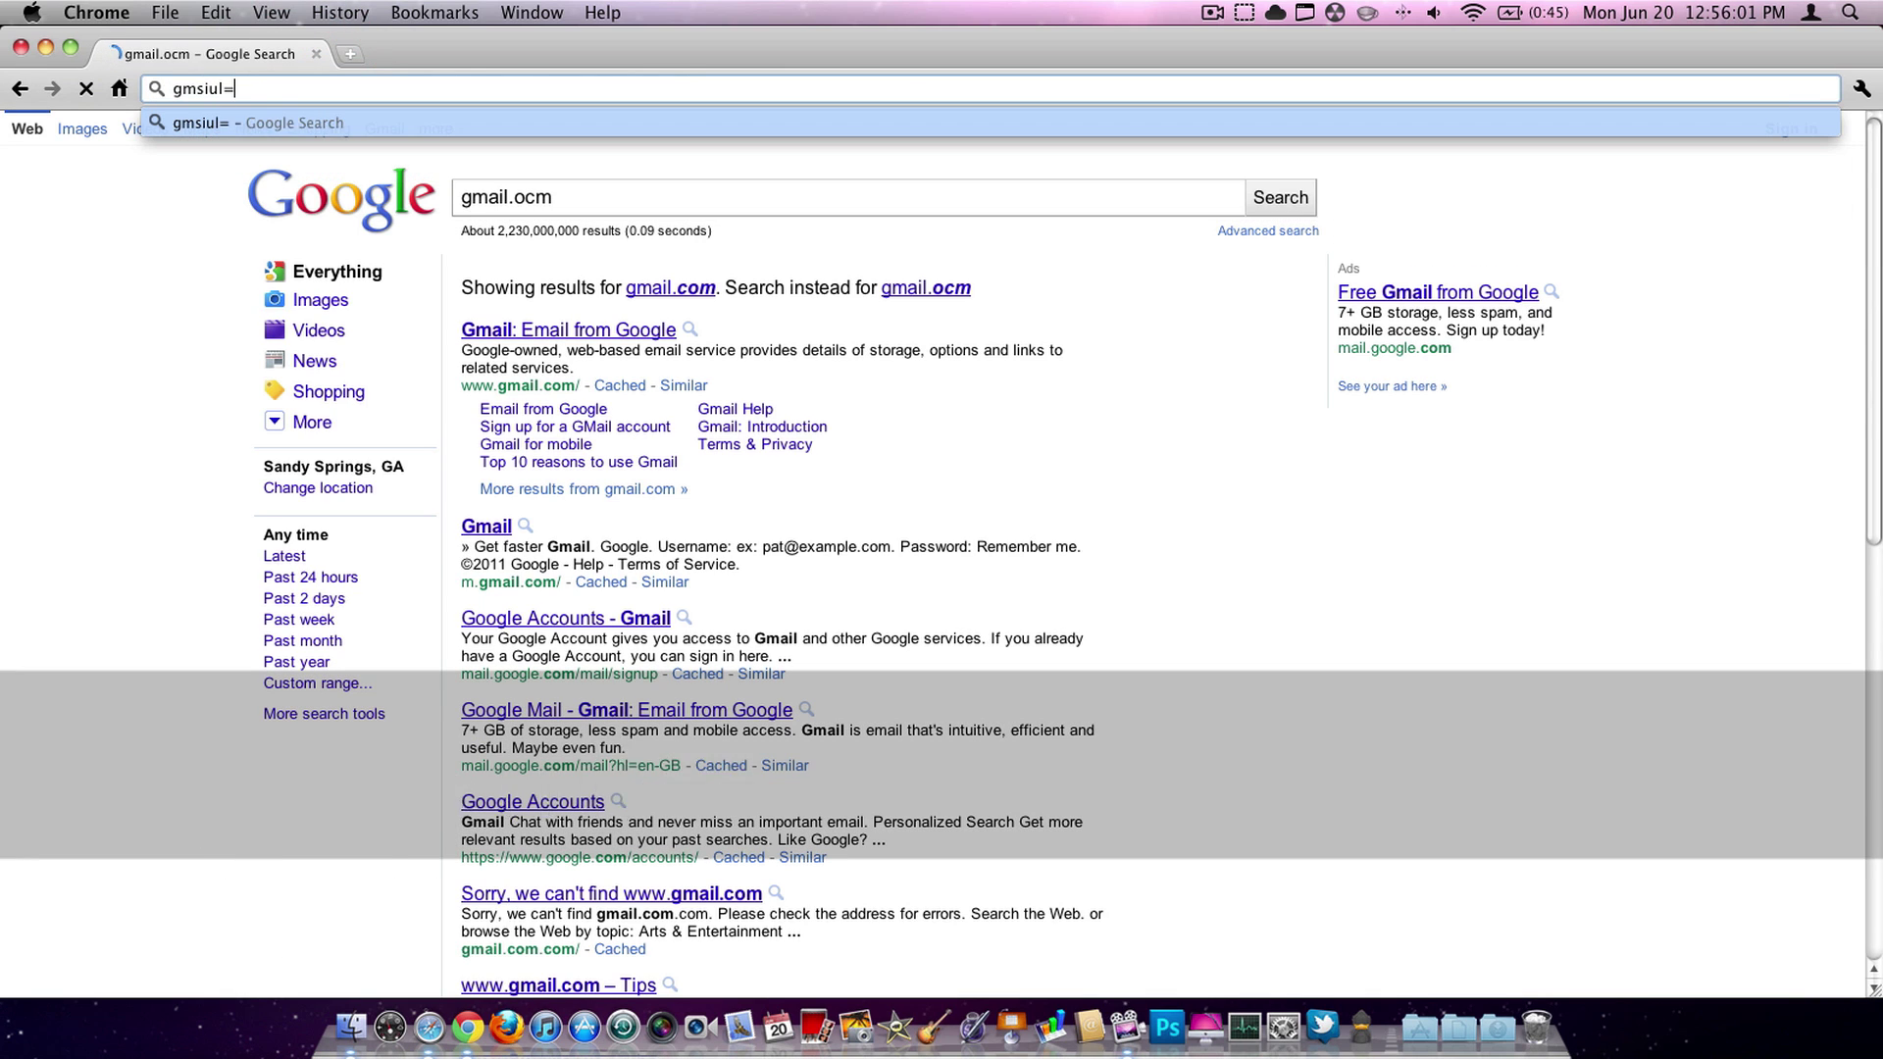
key("super+a")
type("gmail.com")
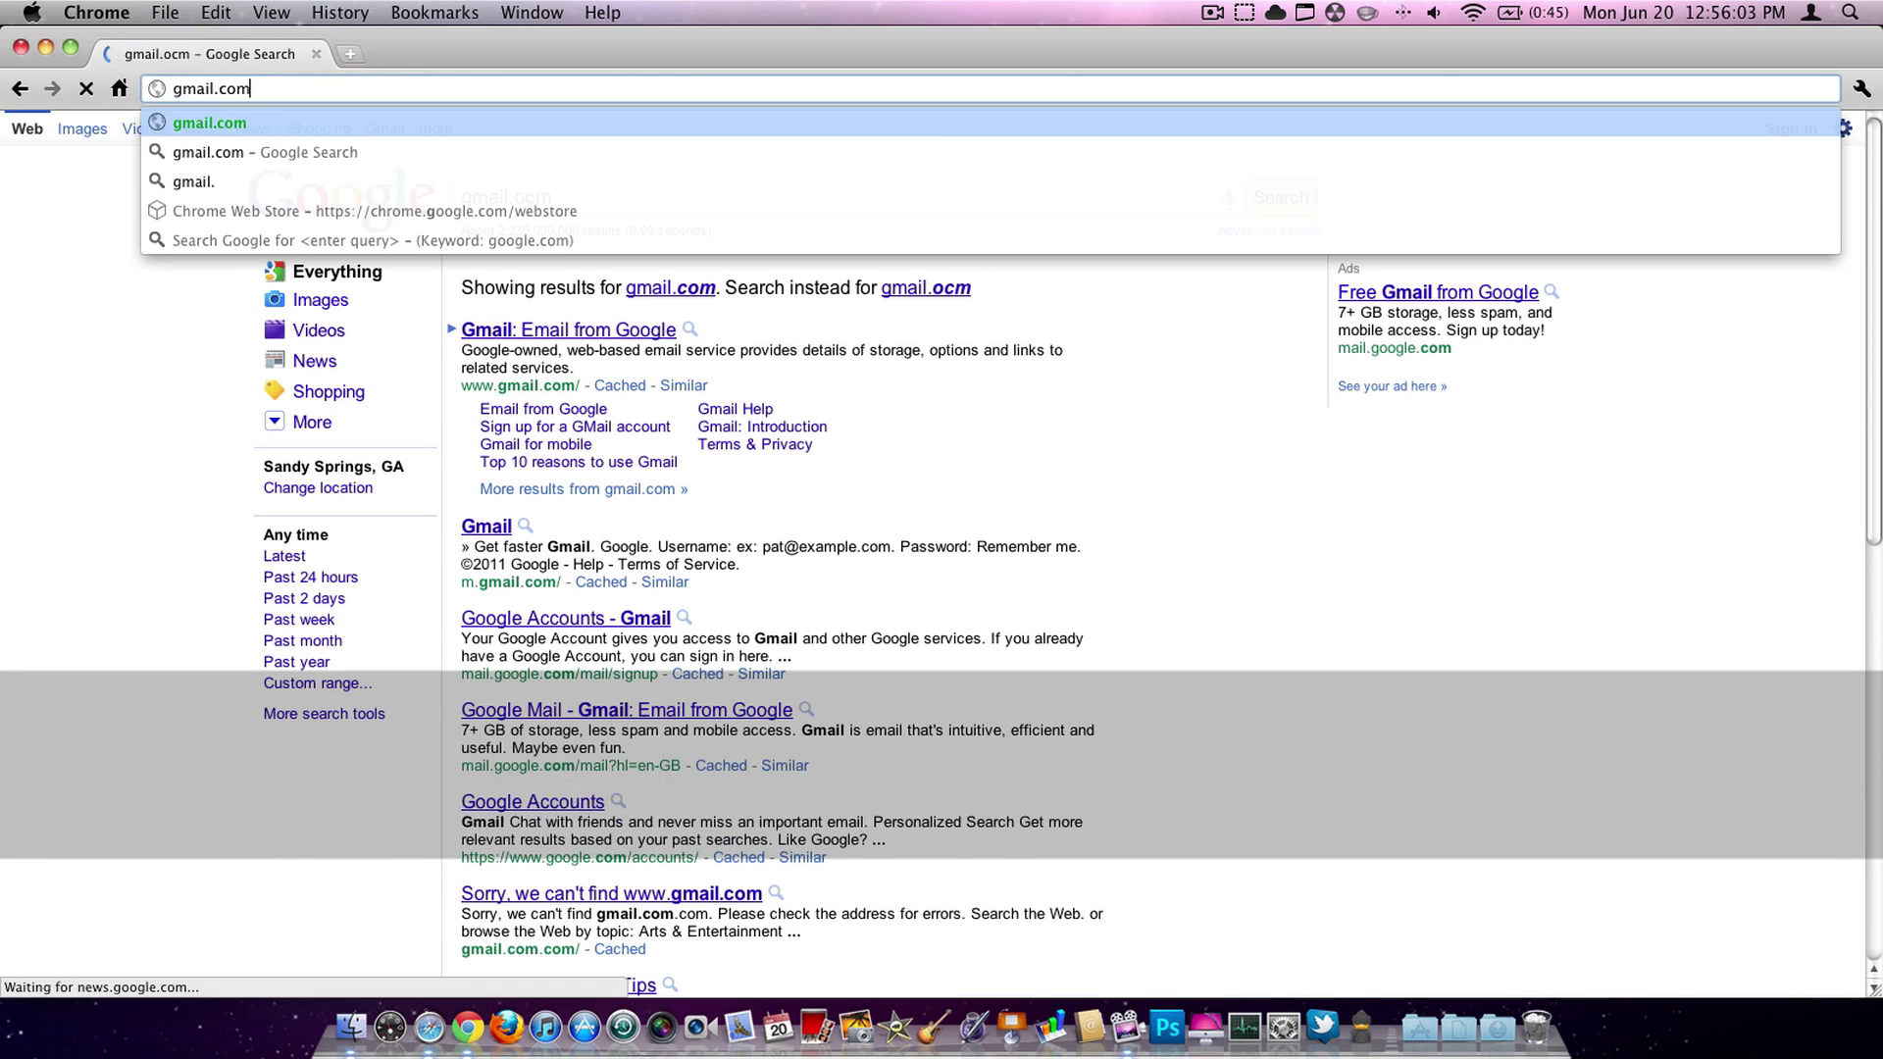
key("Return")
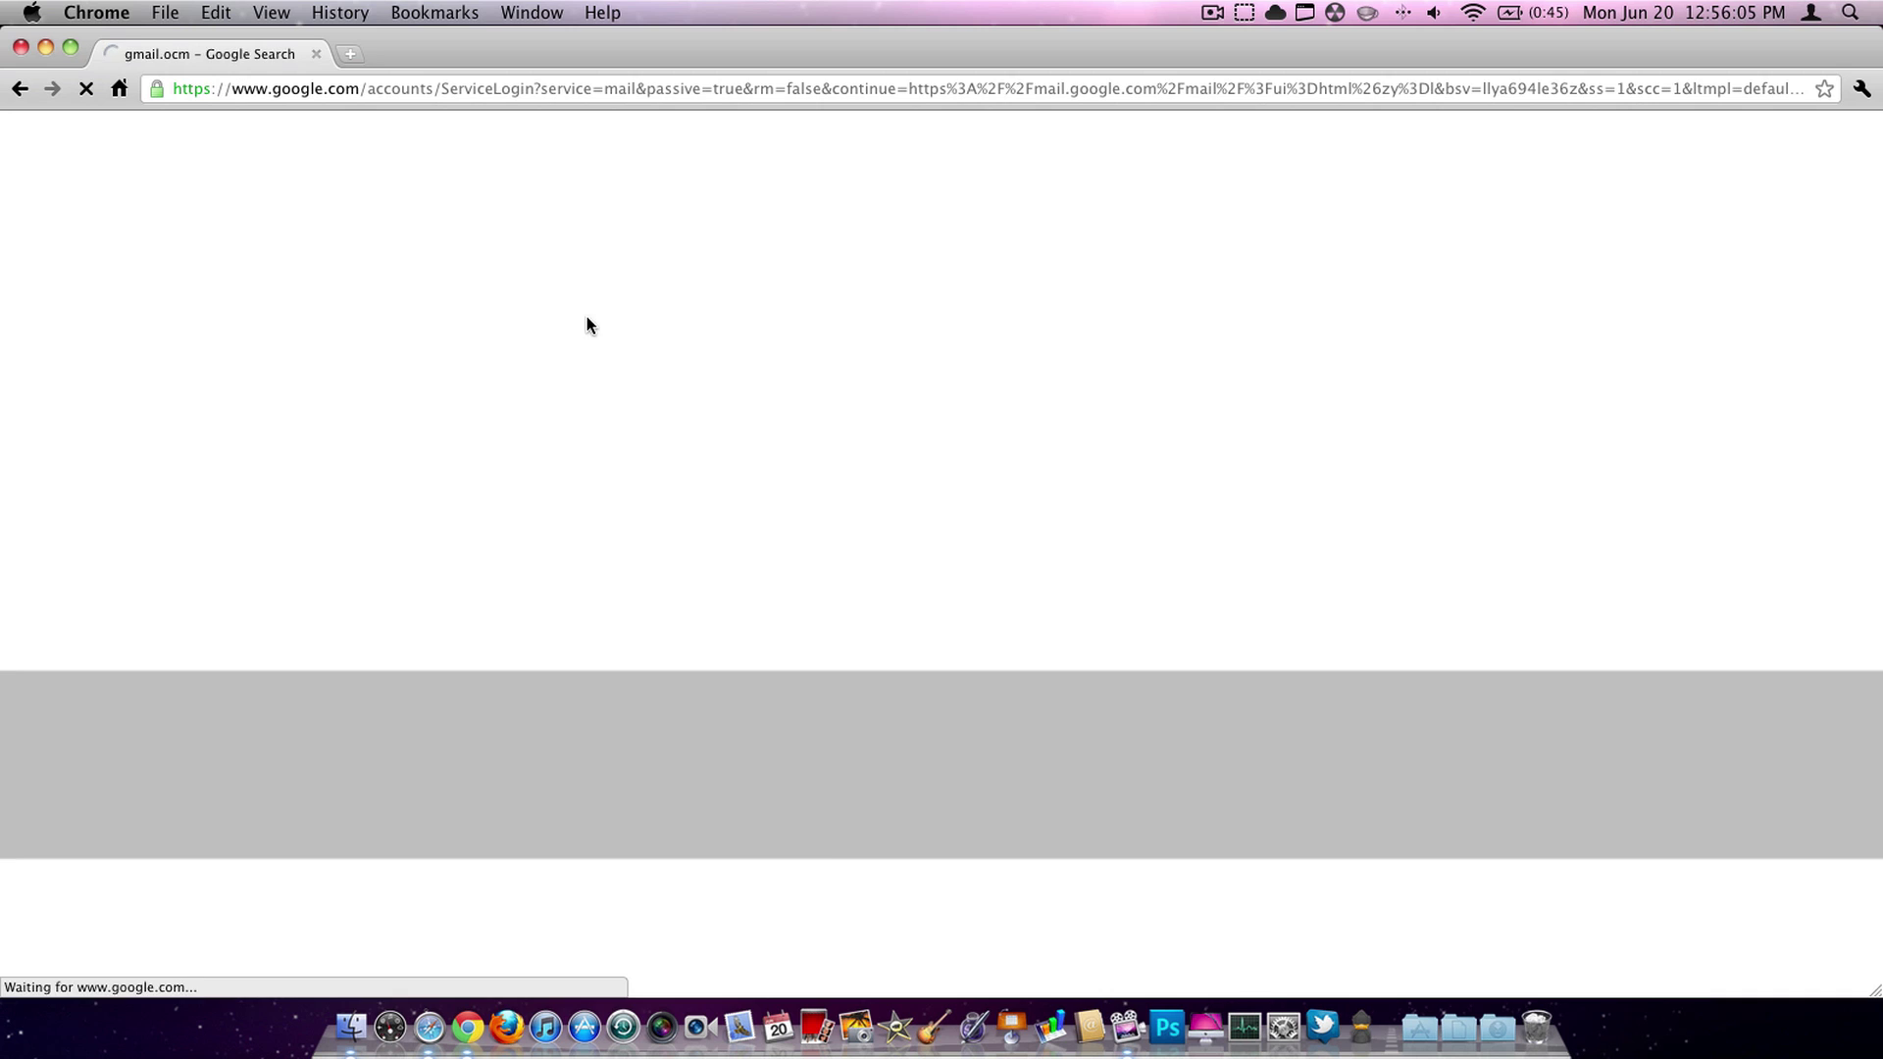
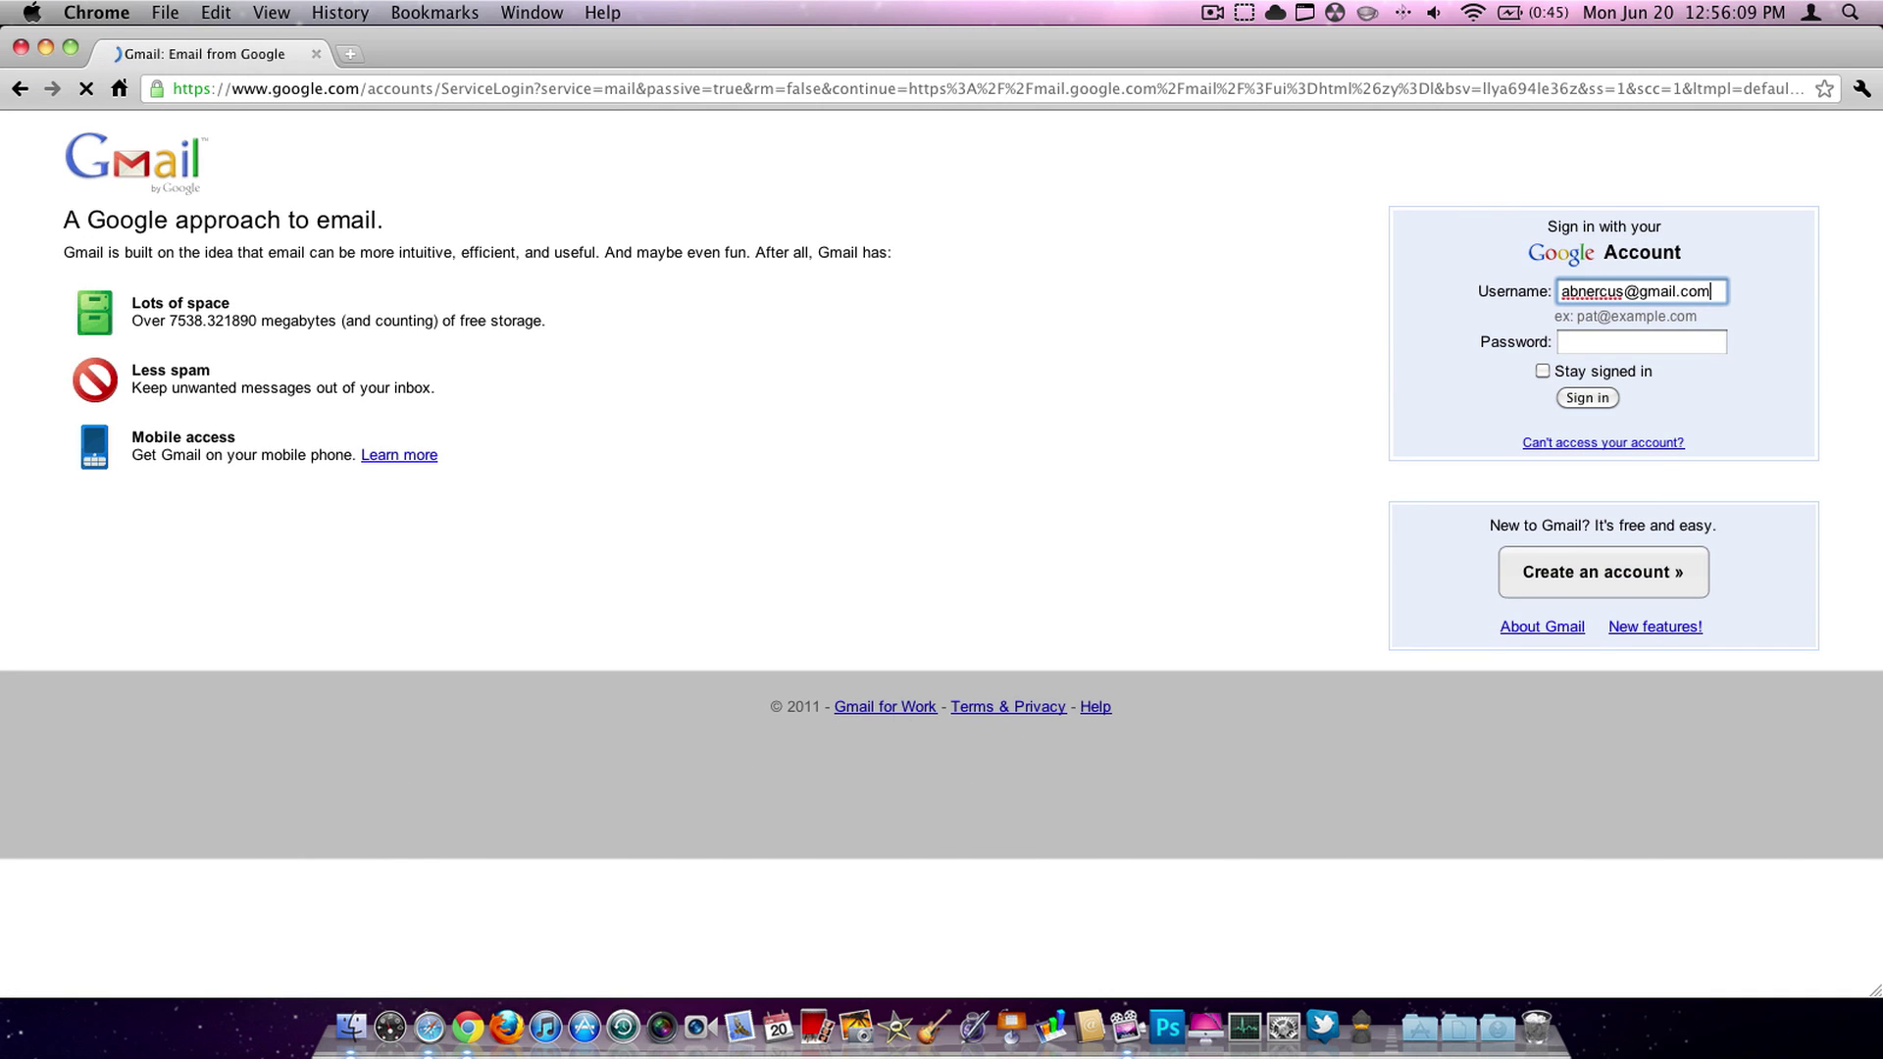
- Sign in to Gmail with the account's e-mail and password, keeping Stay signed in ticked
key("Tab")
type("•••••••")
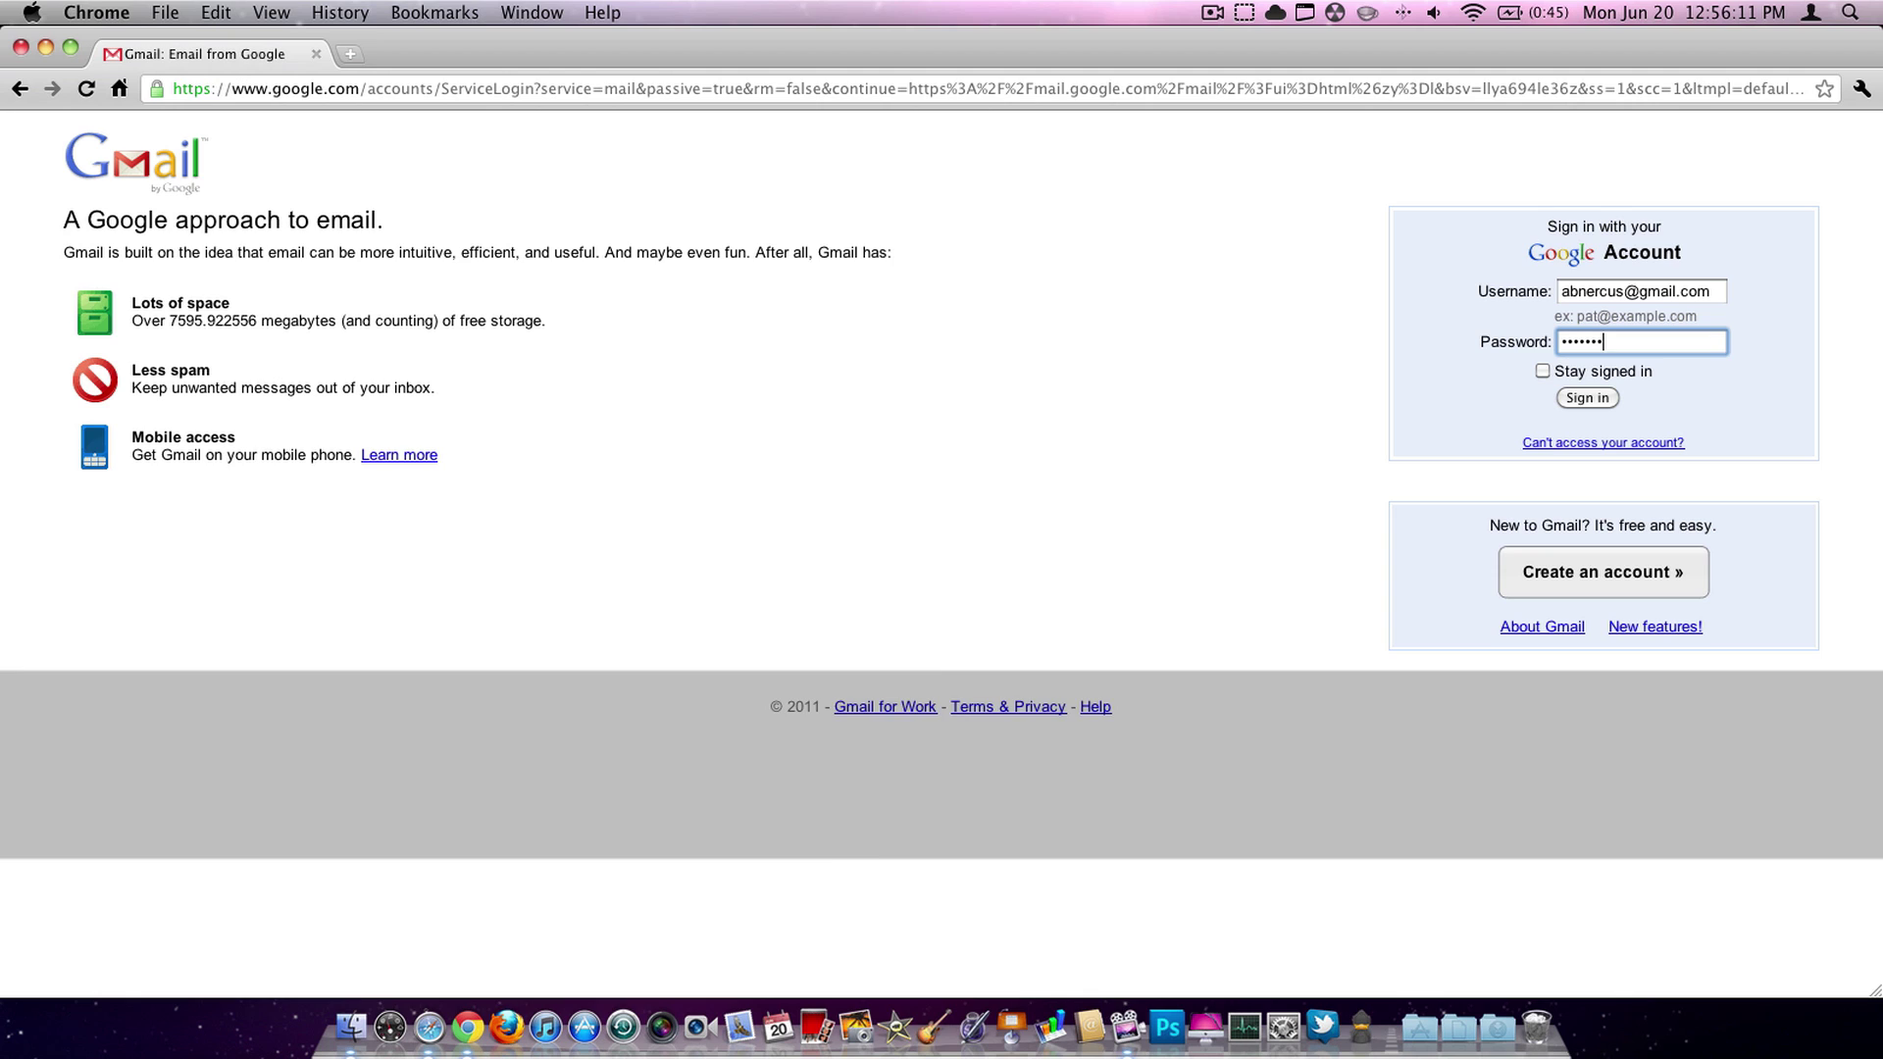
type("•")
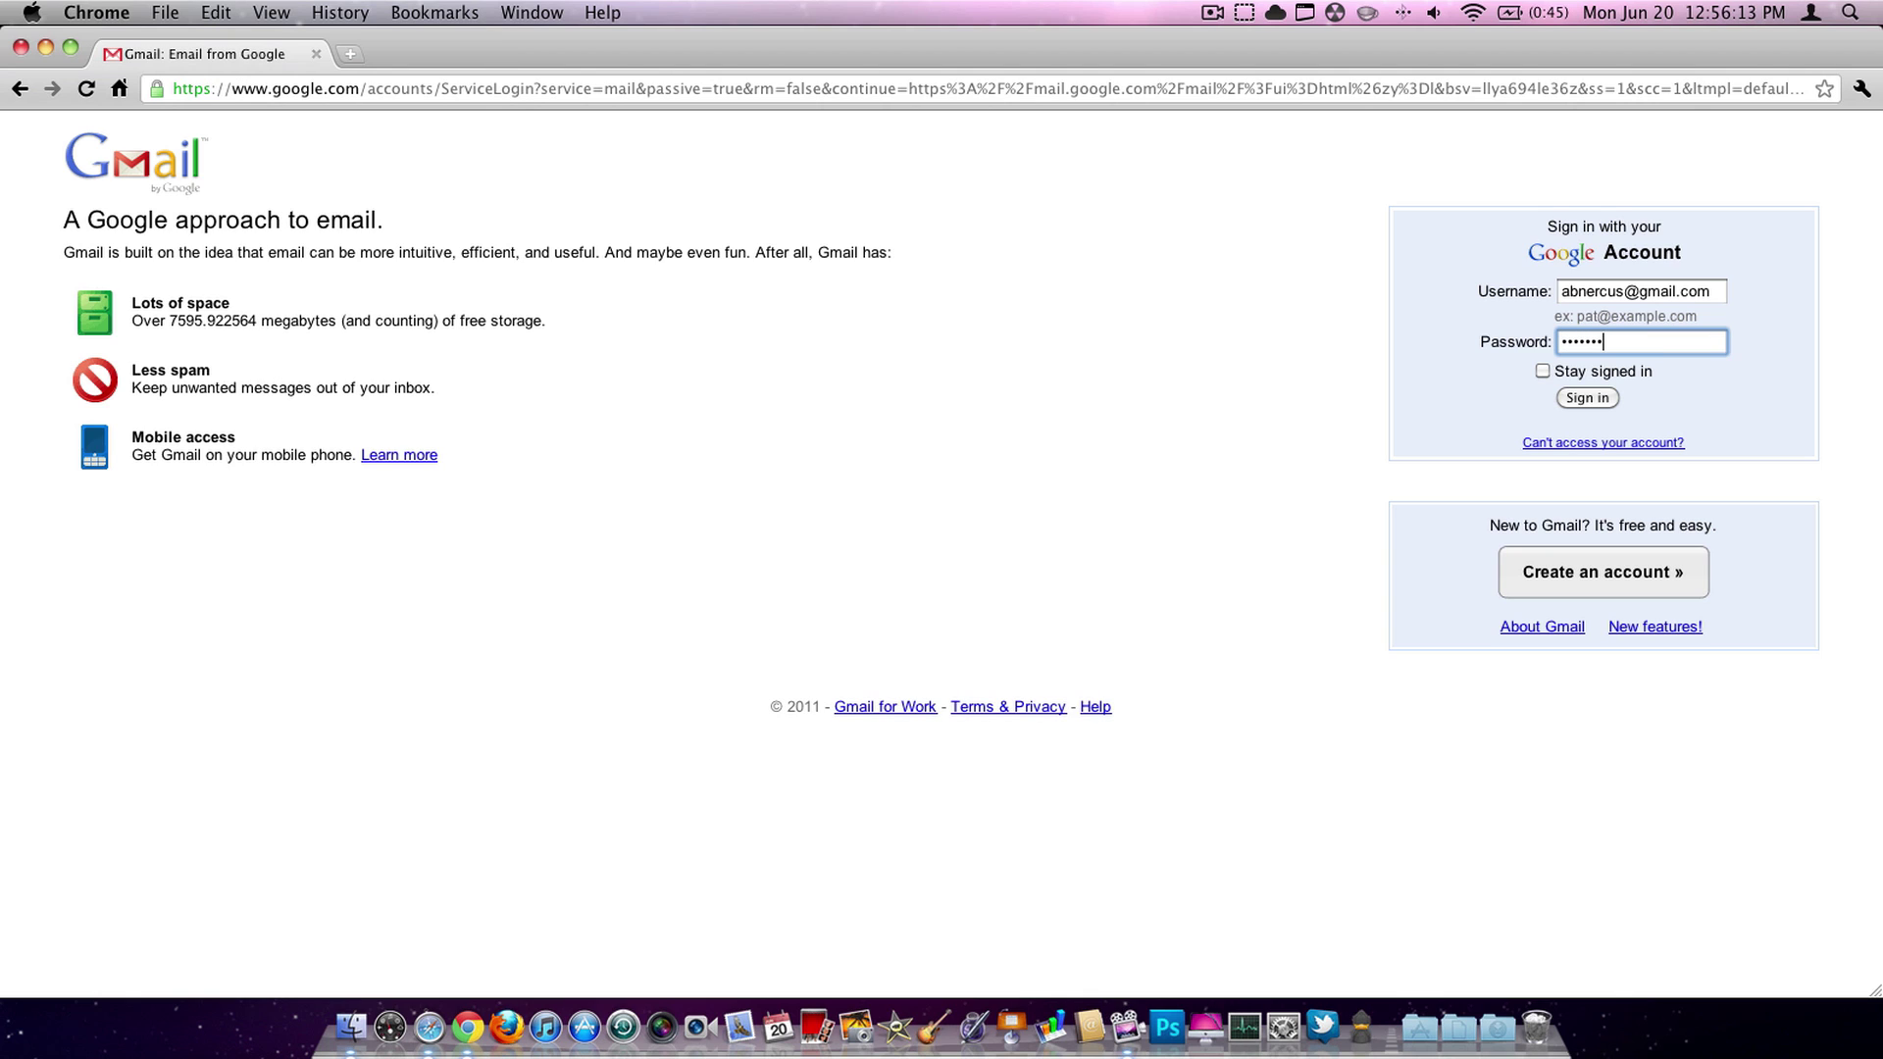
left_click(1542, 371)
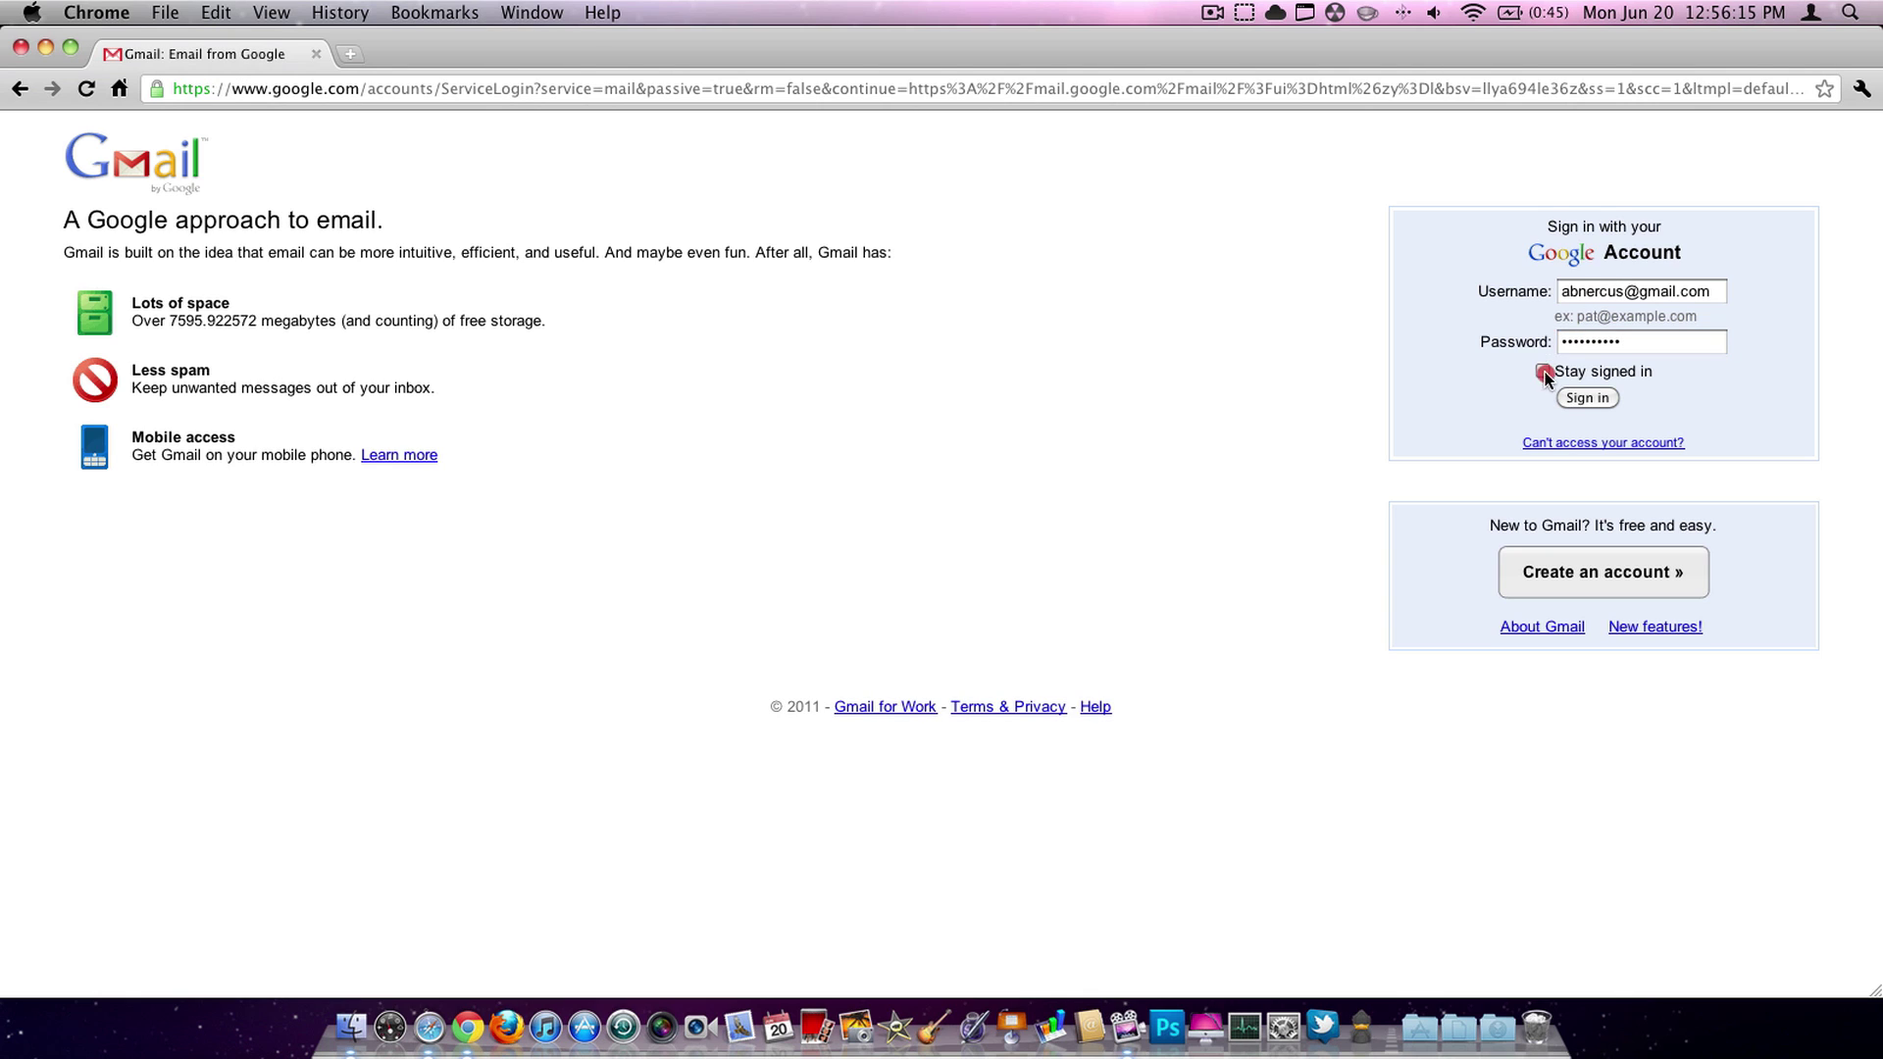
left_click(1587, 399)
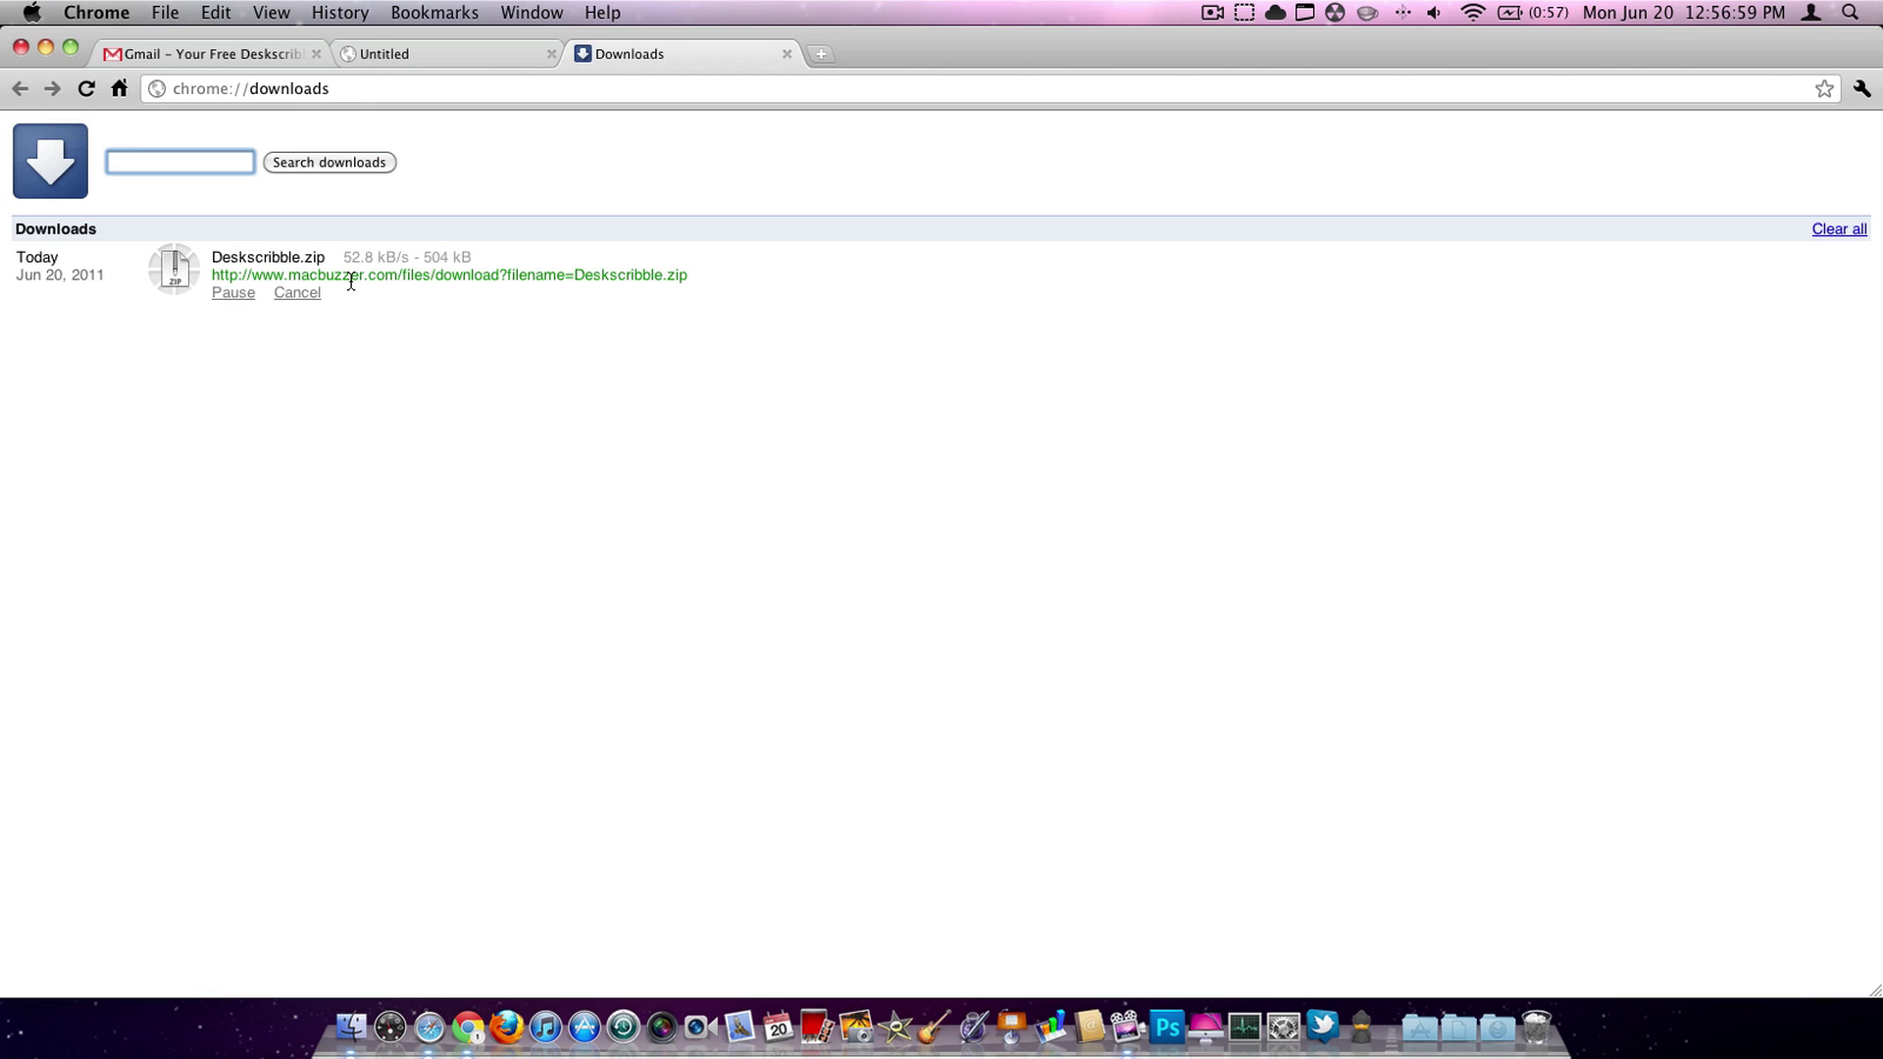
- Wait on Chrome's Downloads page until Deskscribble.zip completes
left_click(392, 267)
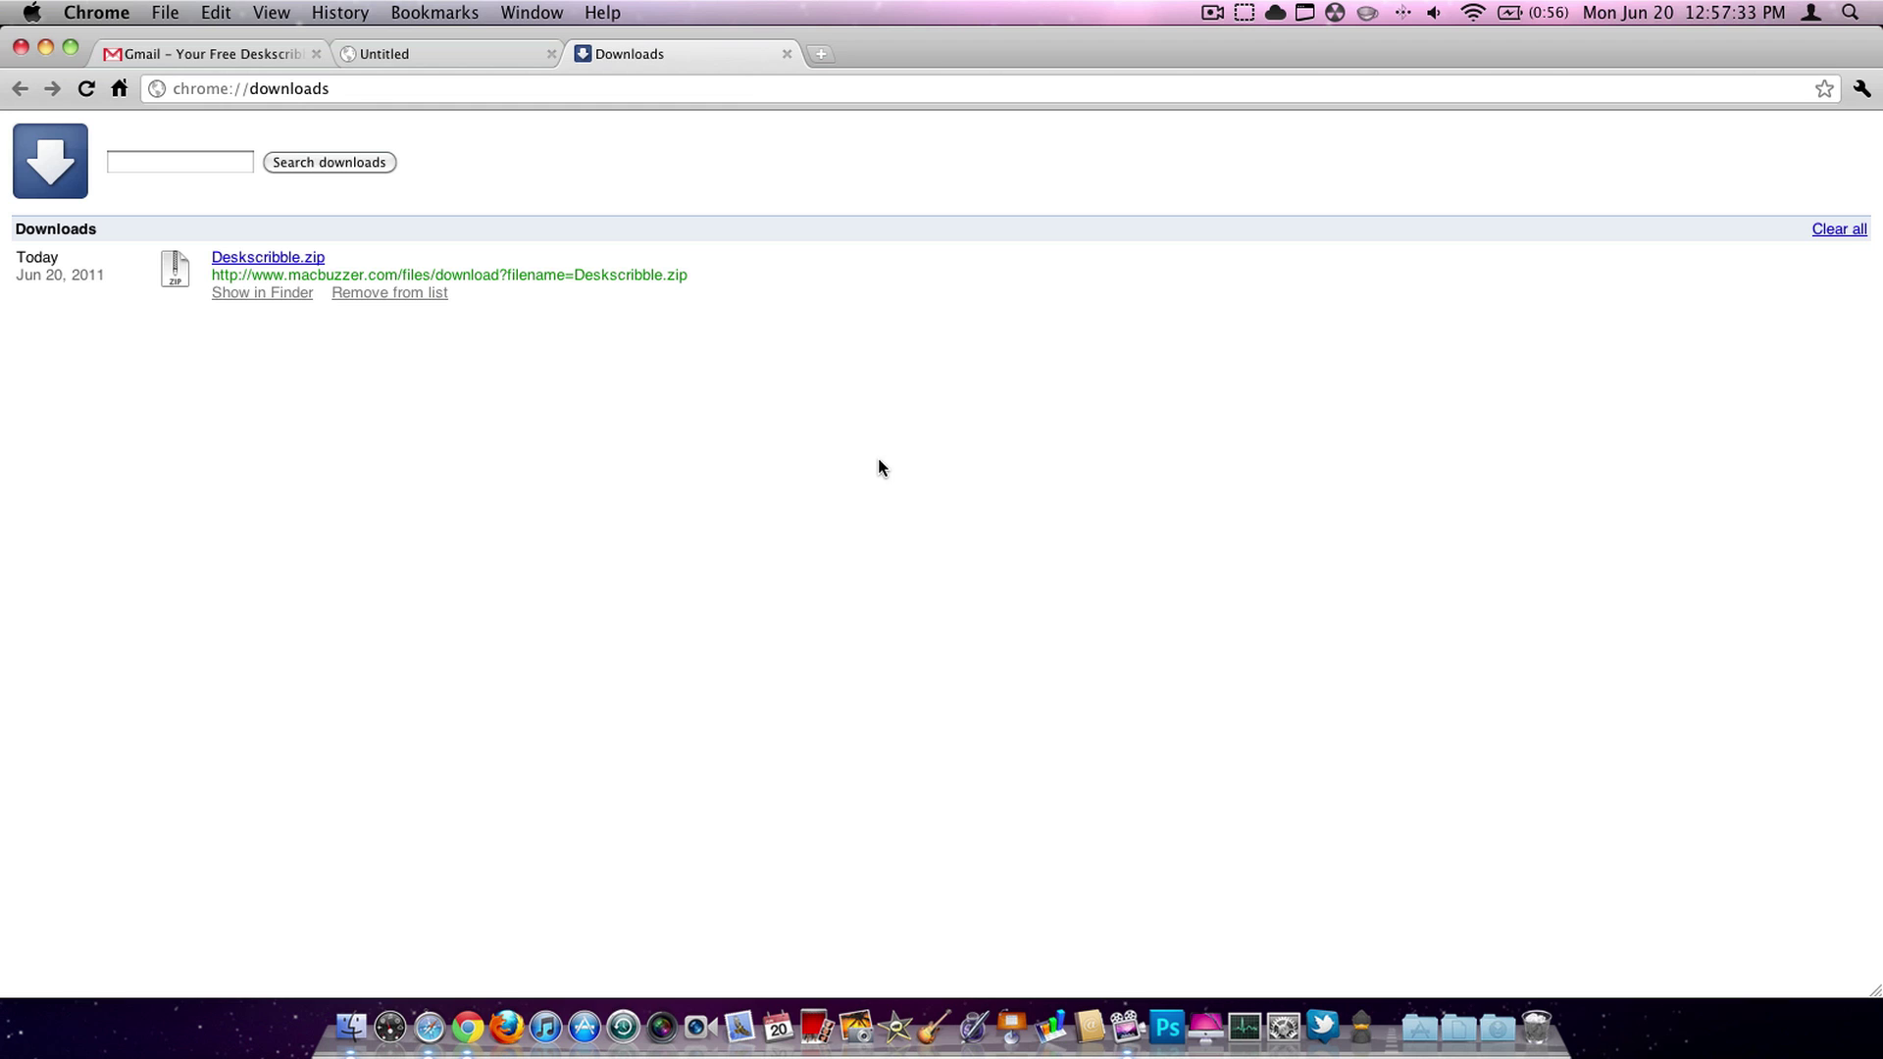
- Drag Deskscribble.zip from Downloads to the desktop, unzip it, and place the app above it
left_click(45, 47)
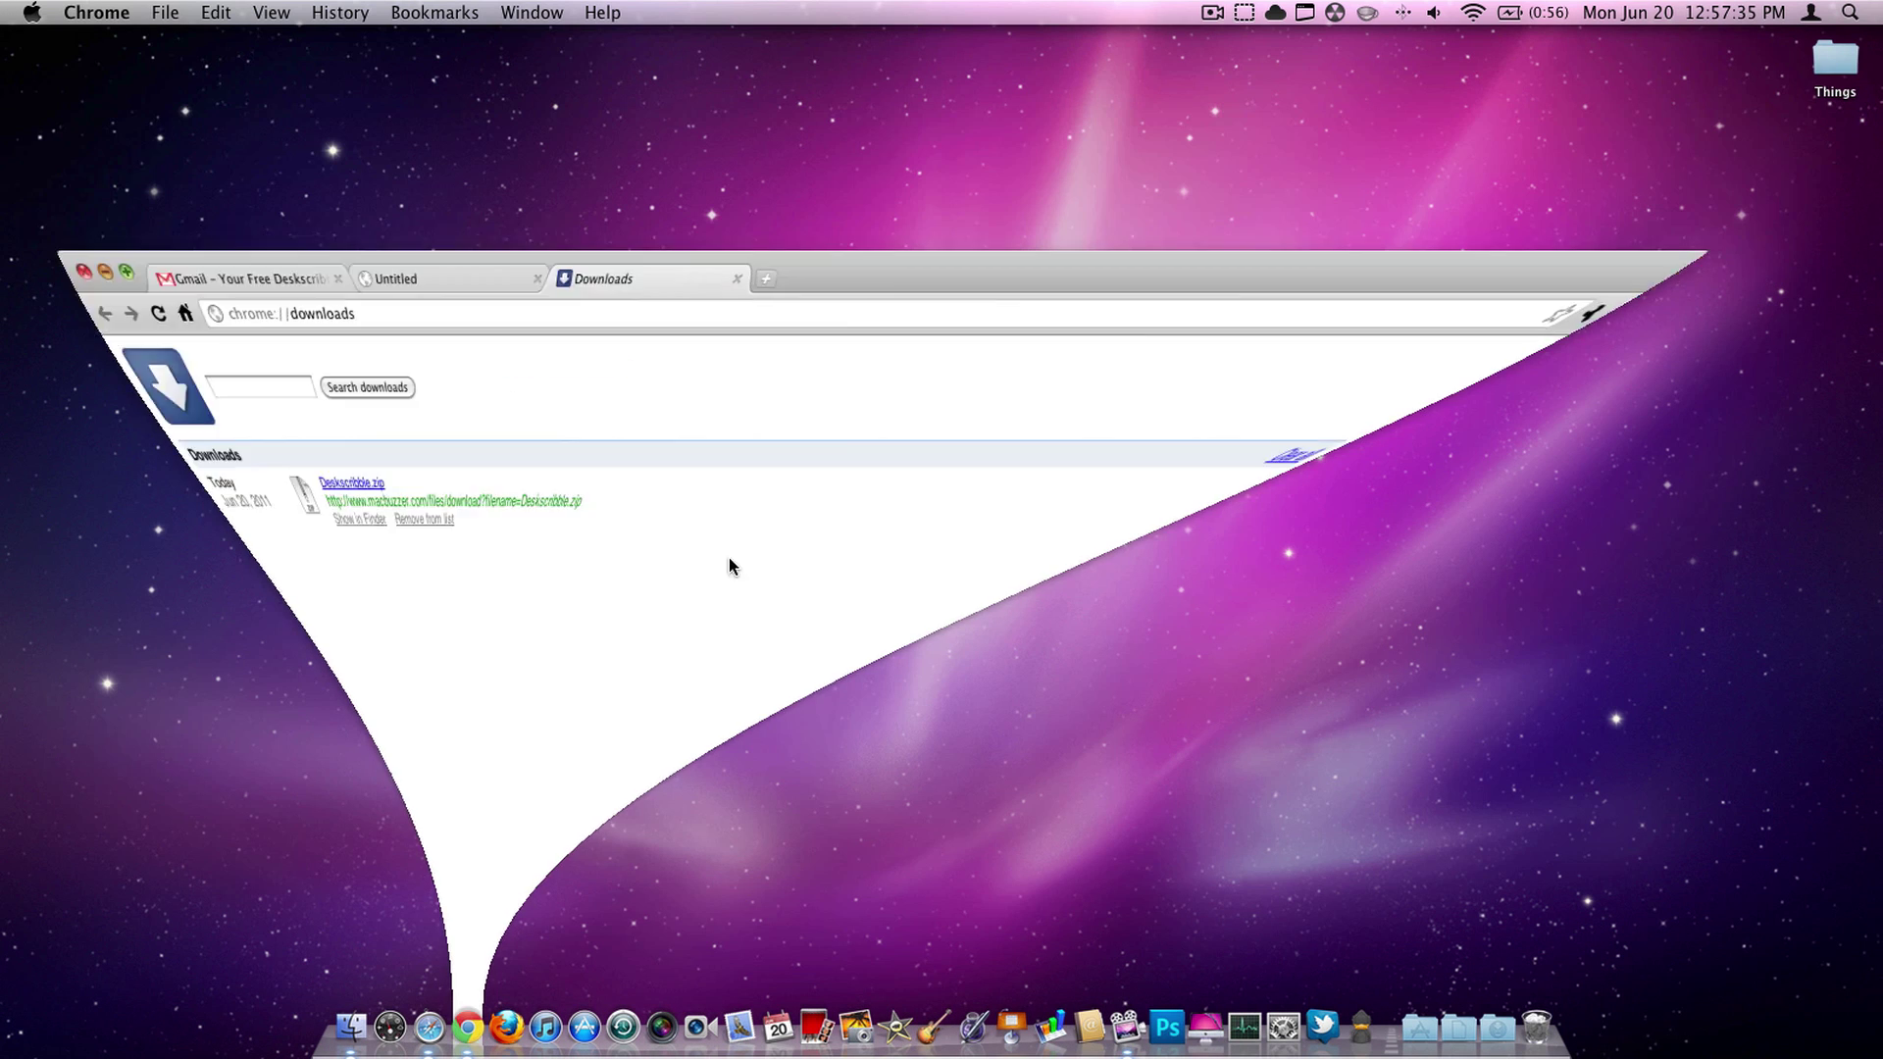
left_click(1497, 1027)
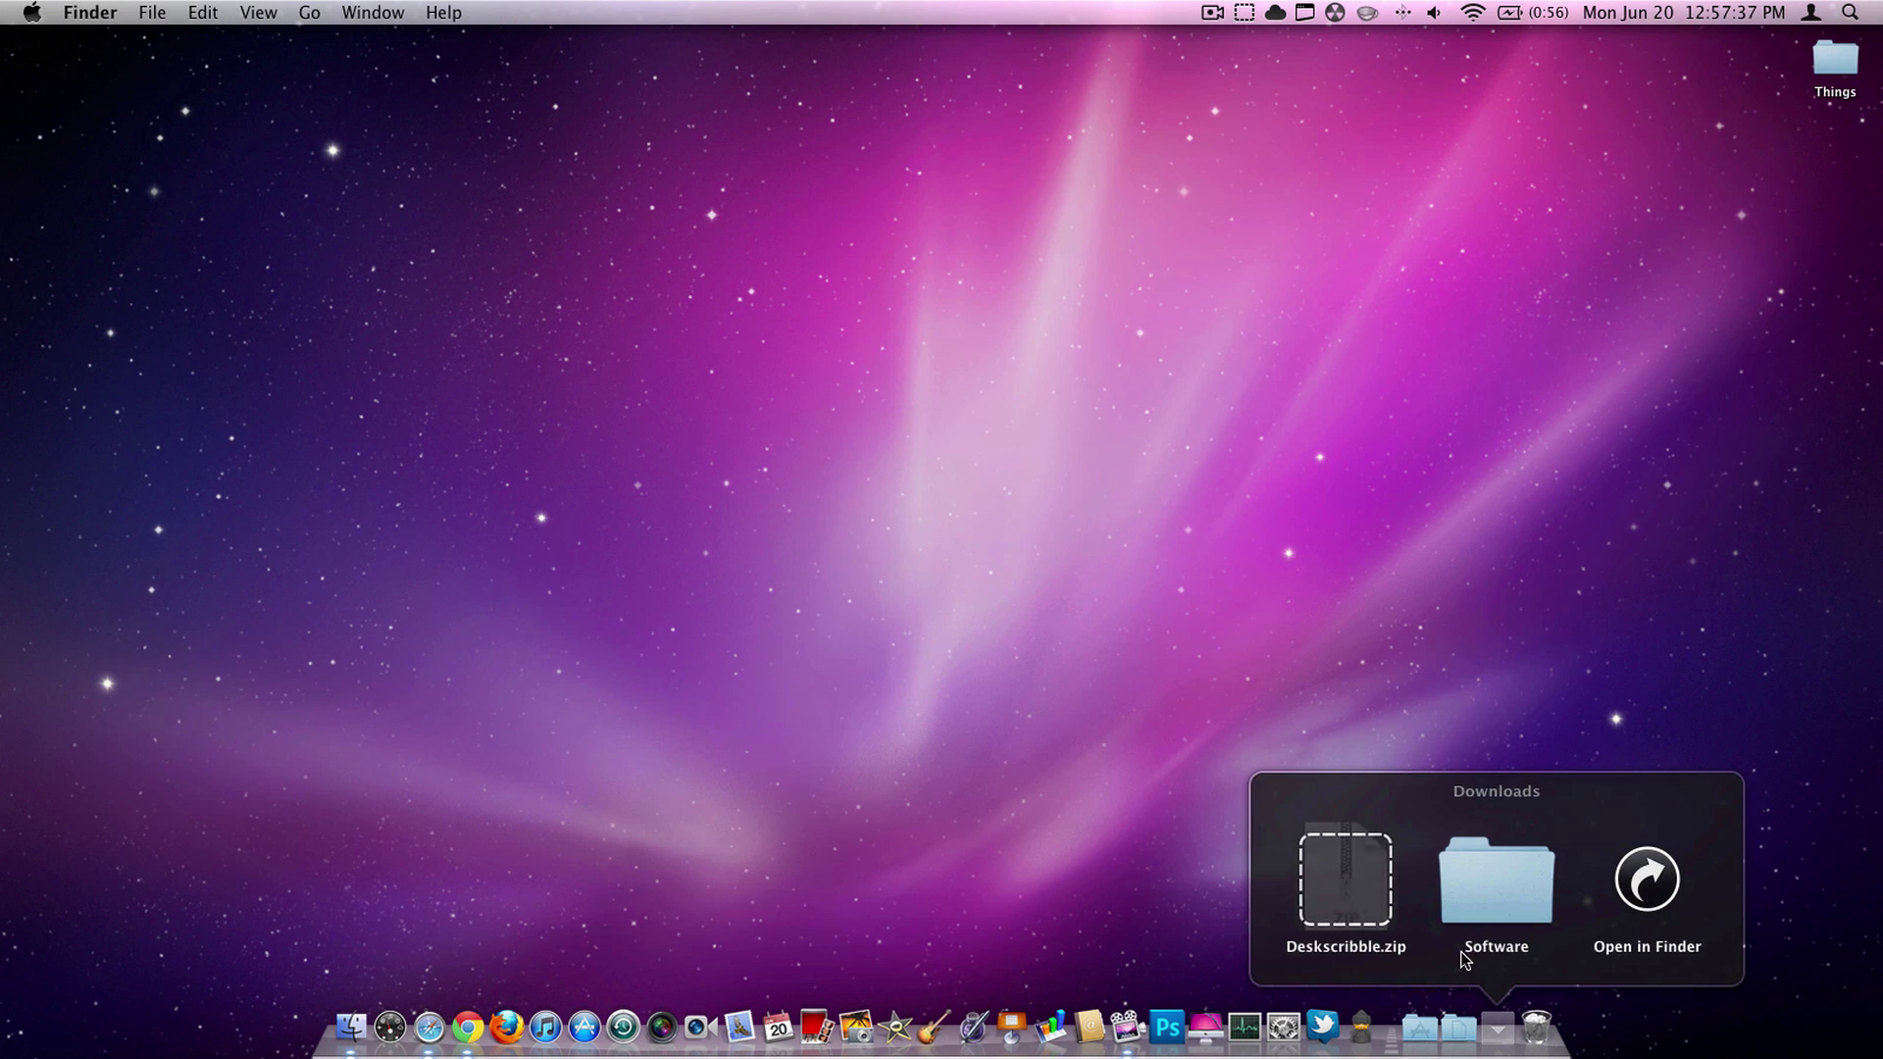
left_click_drag(1328, 874, 1524, 361)
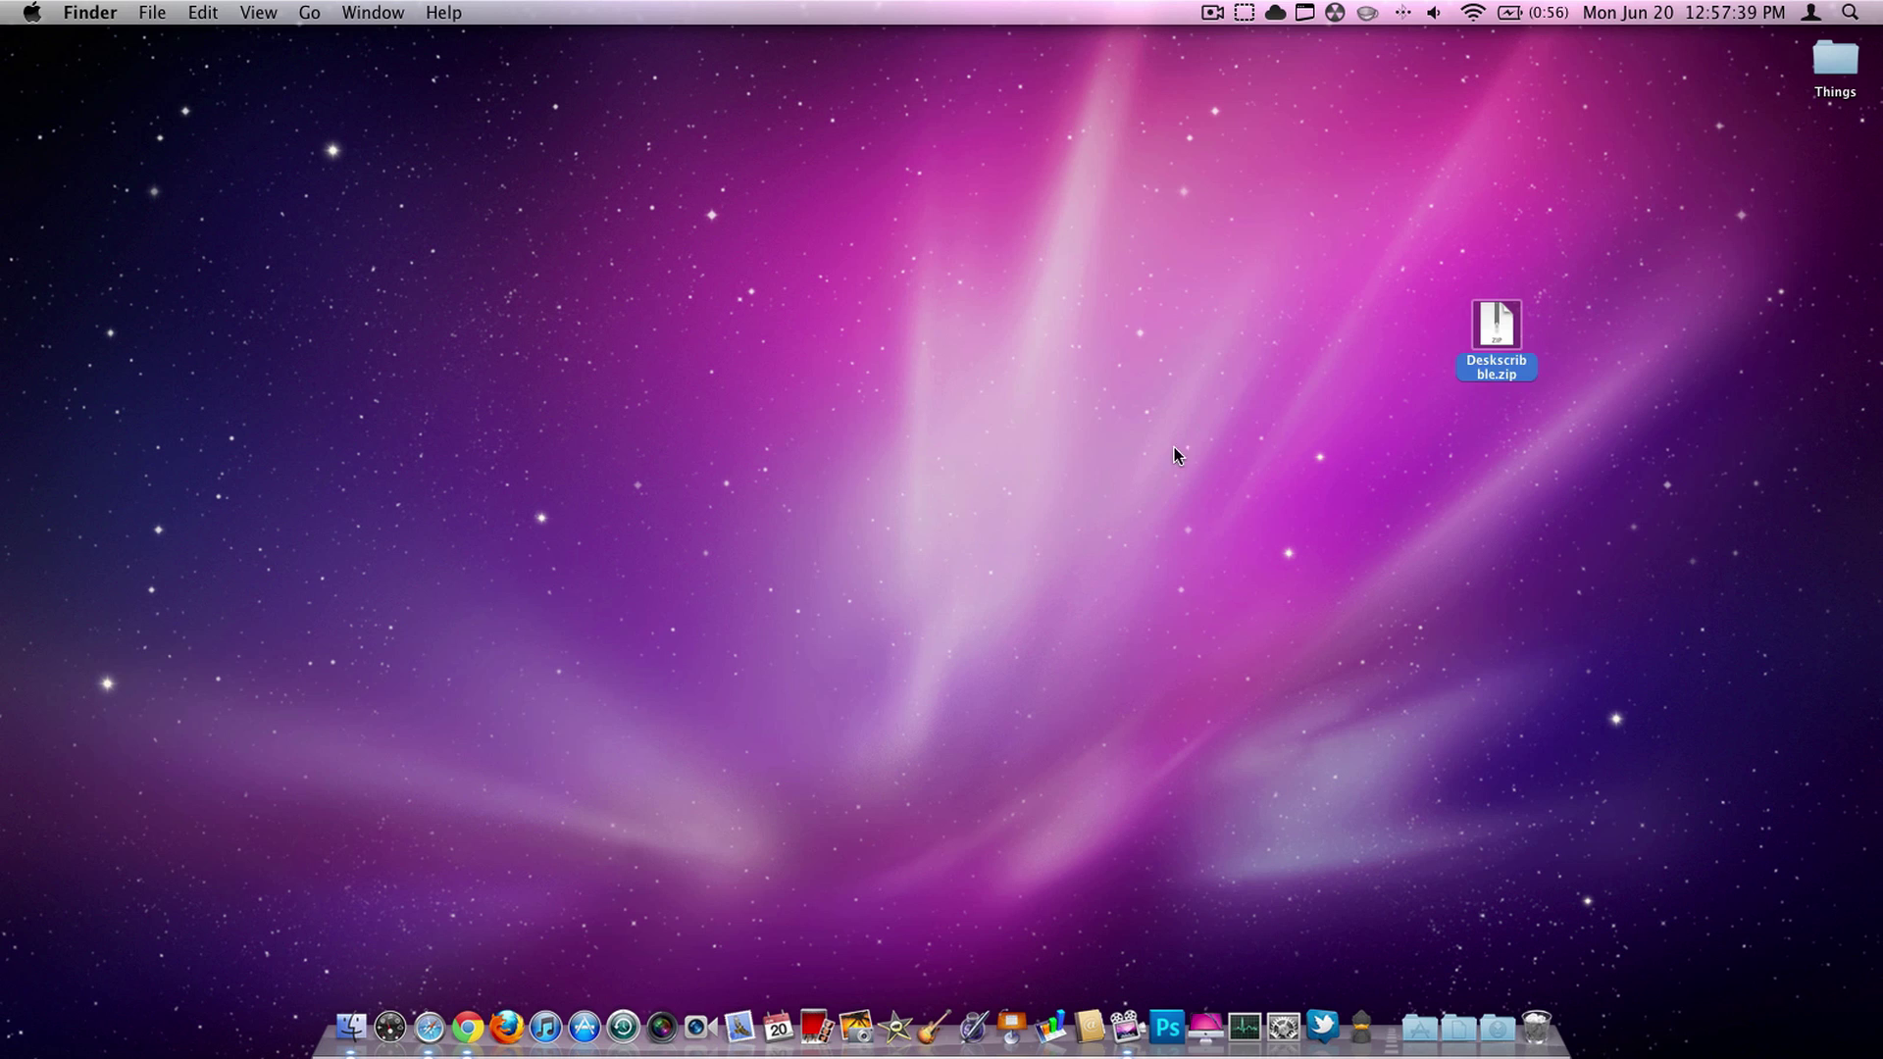
left_click(1502, 347)
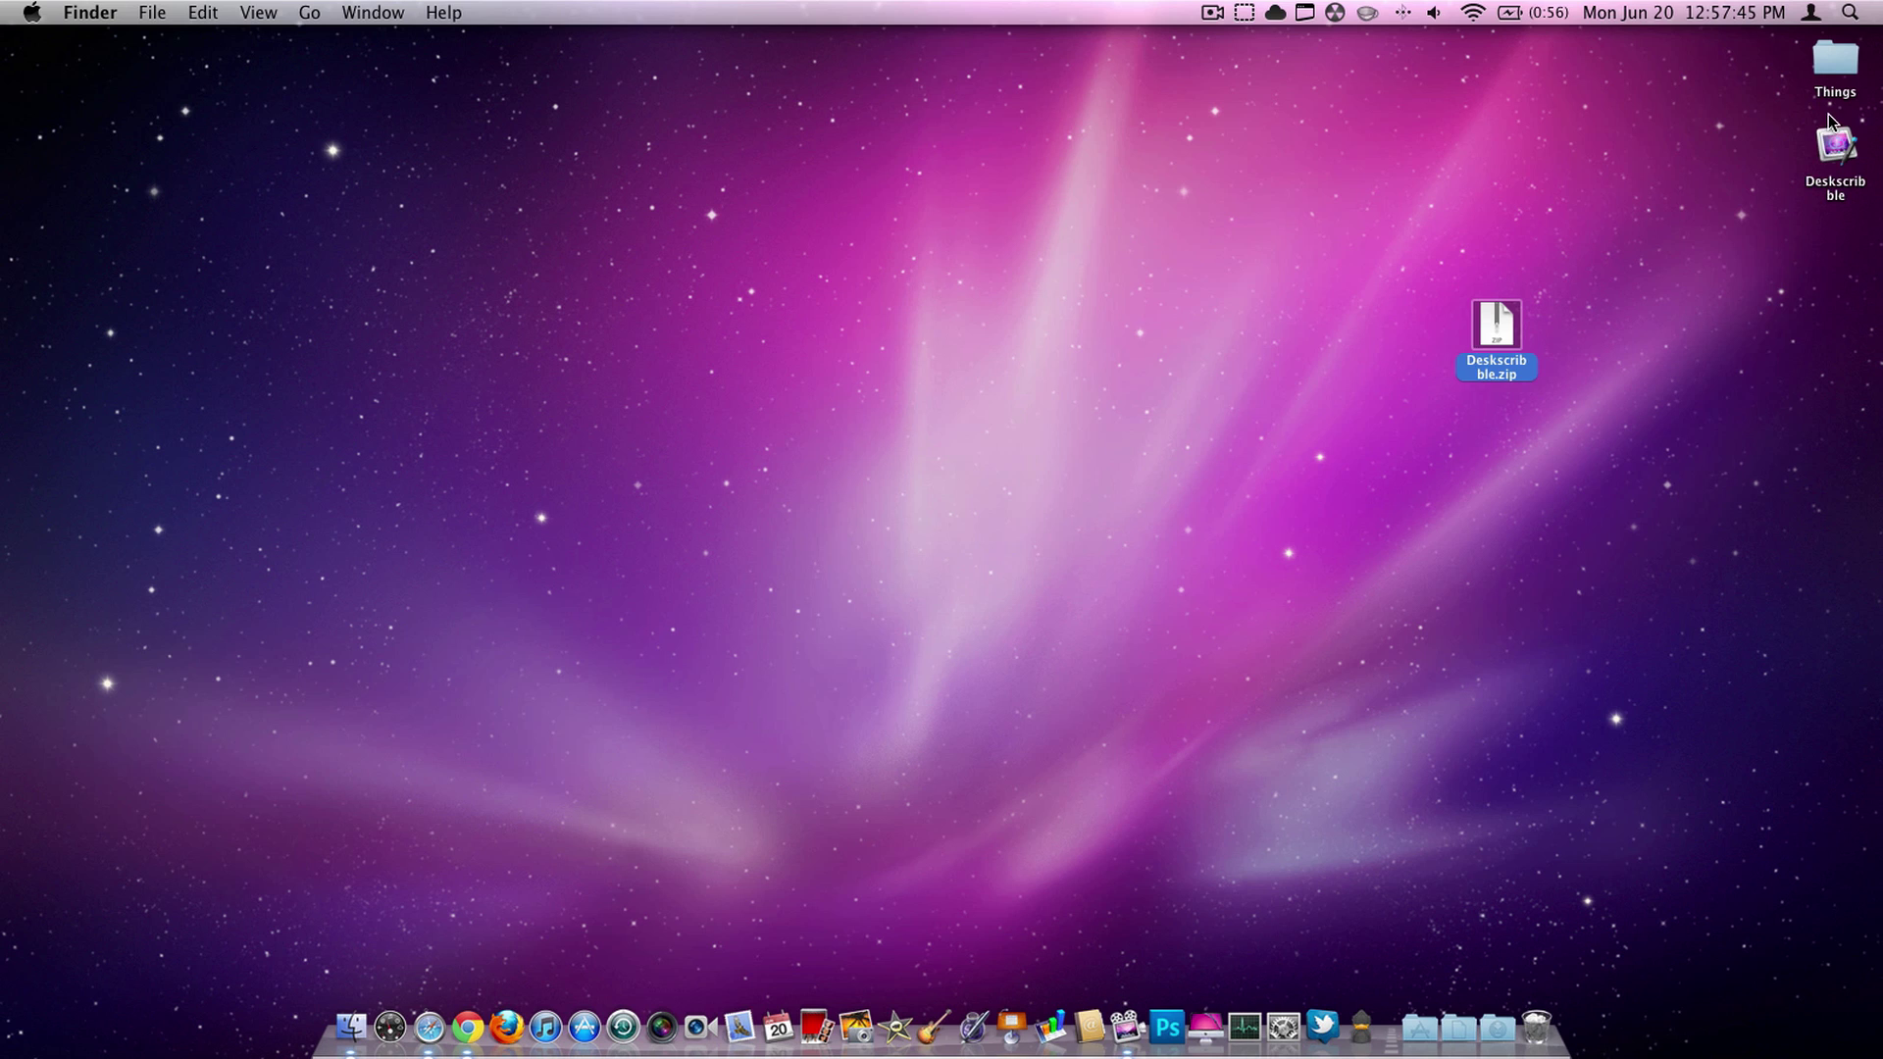
left_click_drag(1829, 120, 1500, 211)
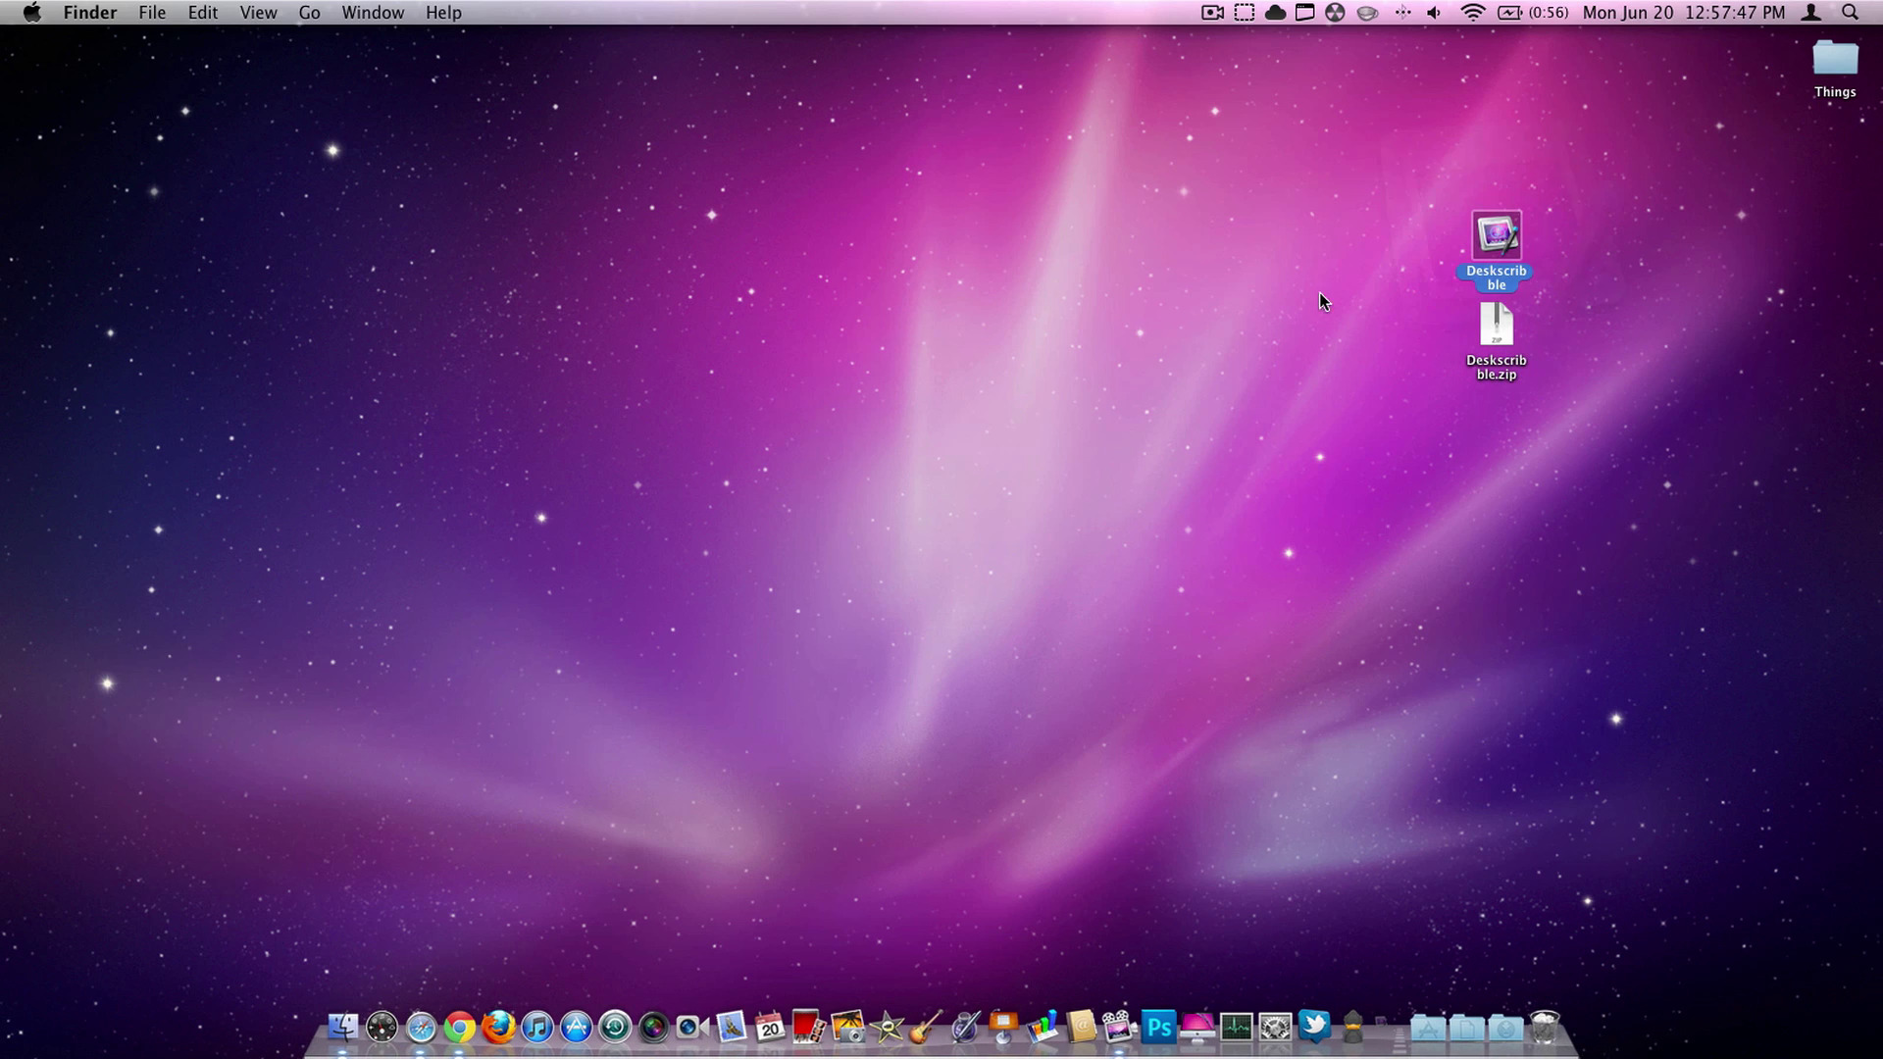
- Confirm opening Deskscribble and draw five thick blue strokes and loops across the desktop
left_click(1093, 392)
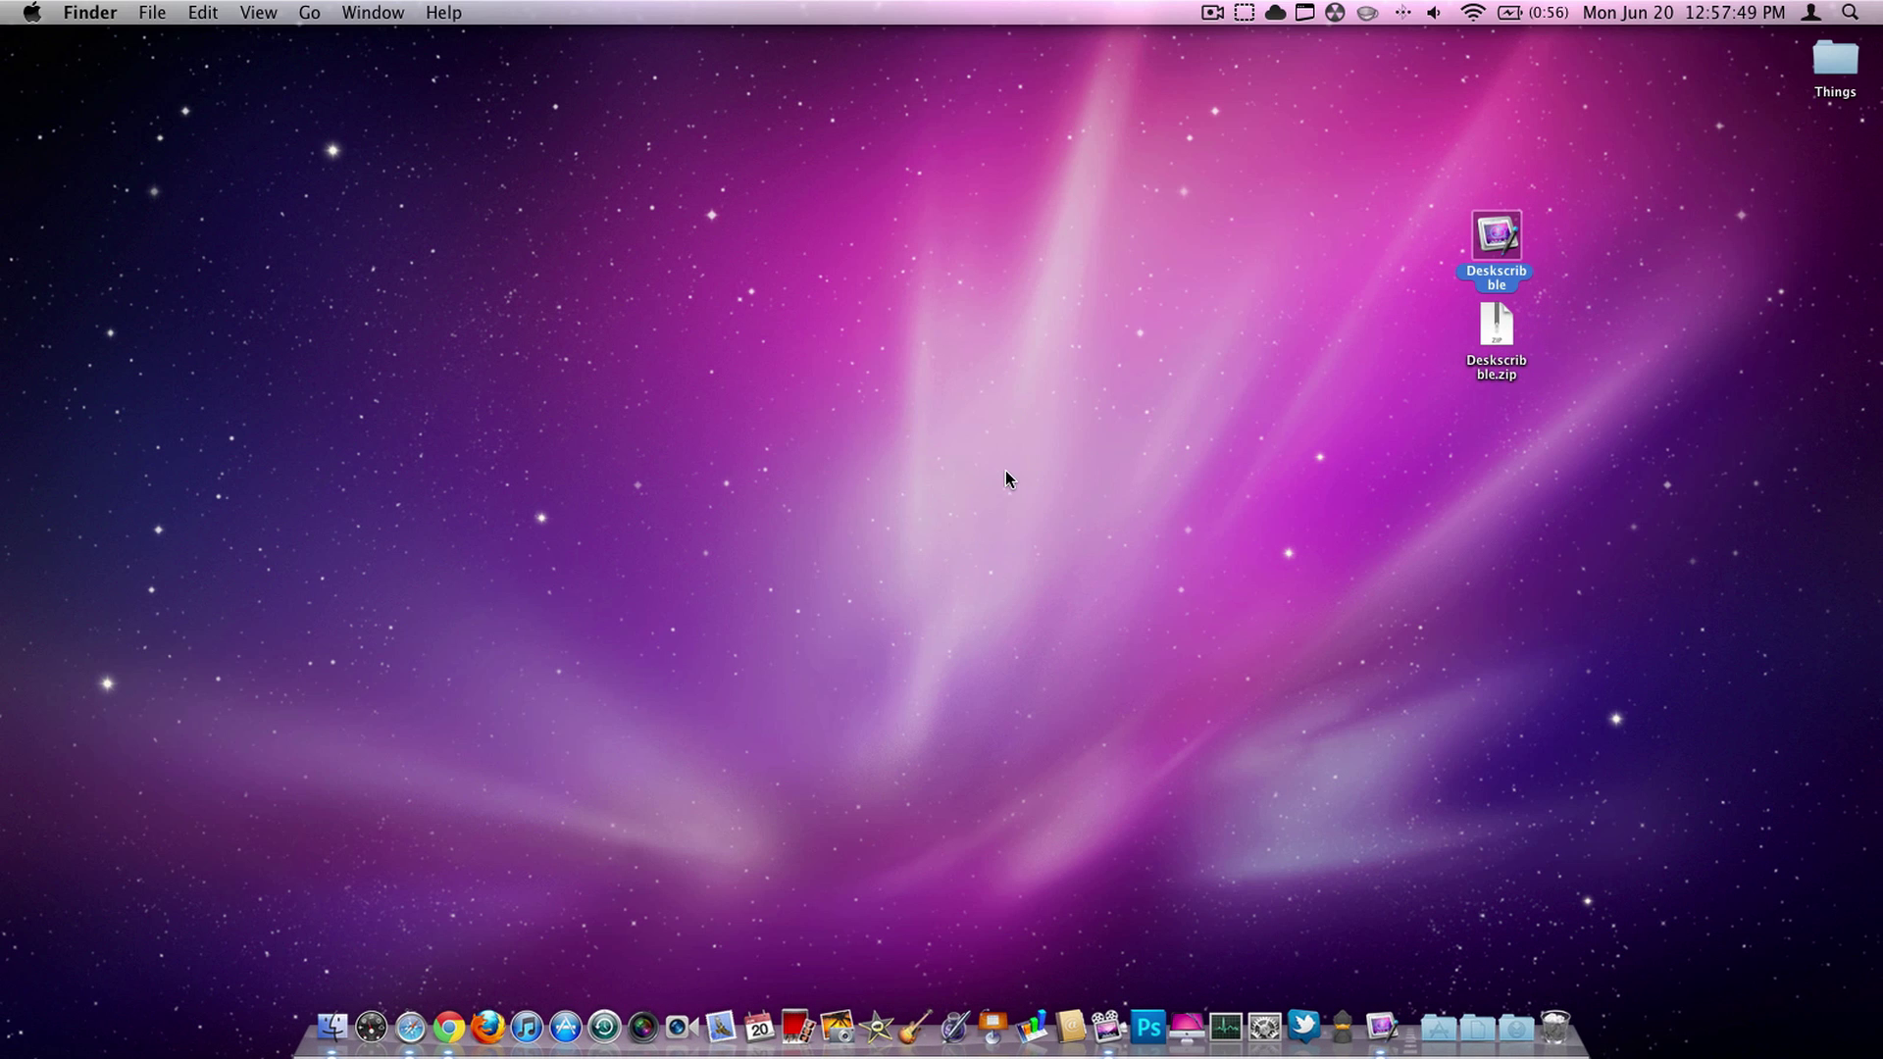
mouse_move(453, 214)
left_mouse_down()
mouse_move(1300, 477)
mouse_move(1144, 418)
mouse_move(600, 323)
mouse_move(1059, 490)
mouse_move(1415, 508)
mouse_move(1046, 424)
mouse_move(829, 590)
mouse_move(995, 145)
left_mouse_up()
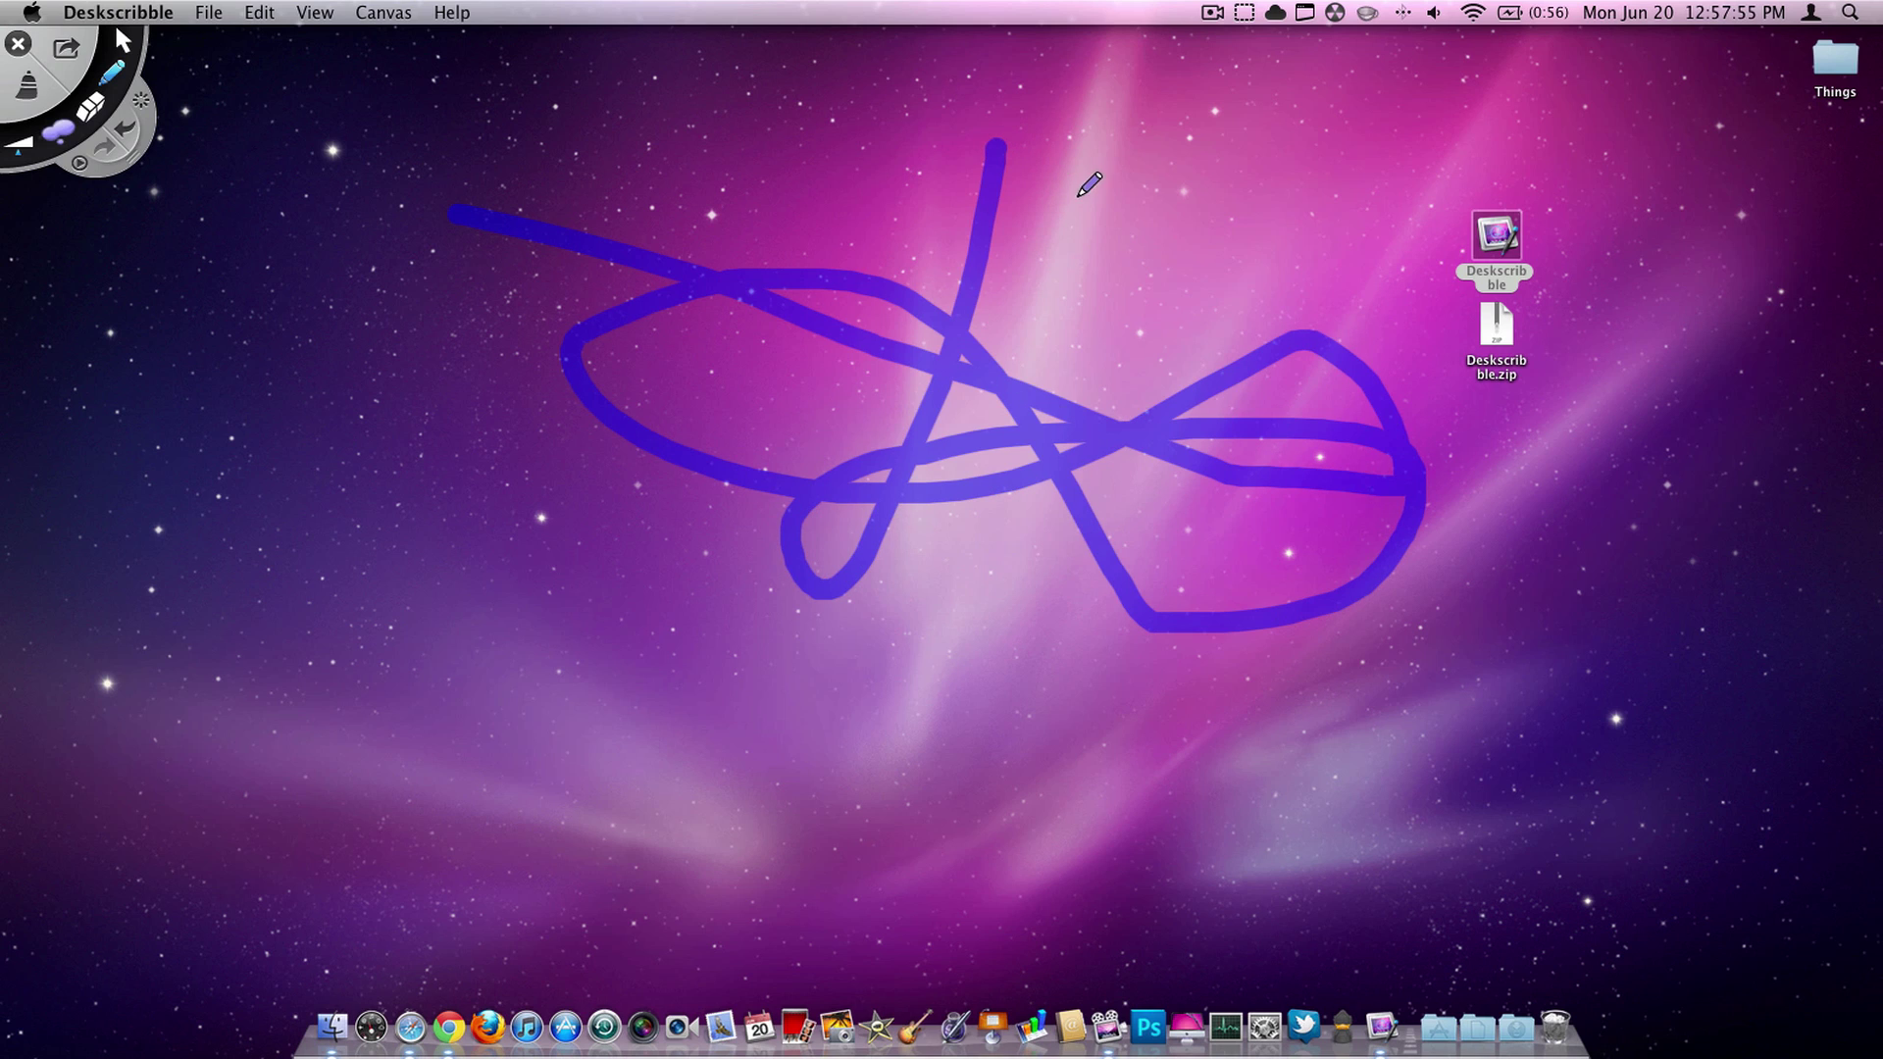
mouse_move(1076, 196)
left_mouse_down()
mouse_move(1051, 554)
mouse_move(1442, 730)
mouse_move(1466, 649)
left_mouse_up()
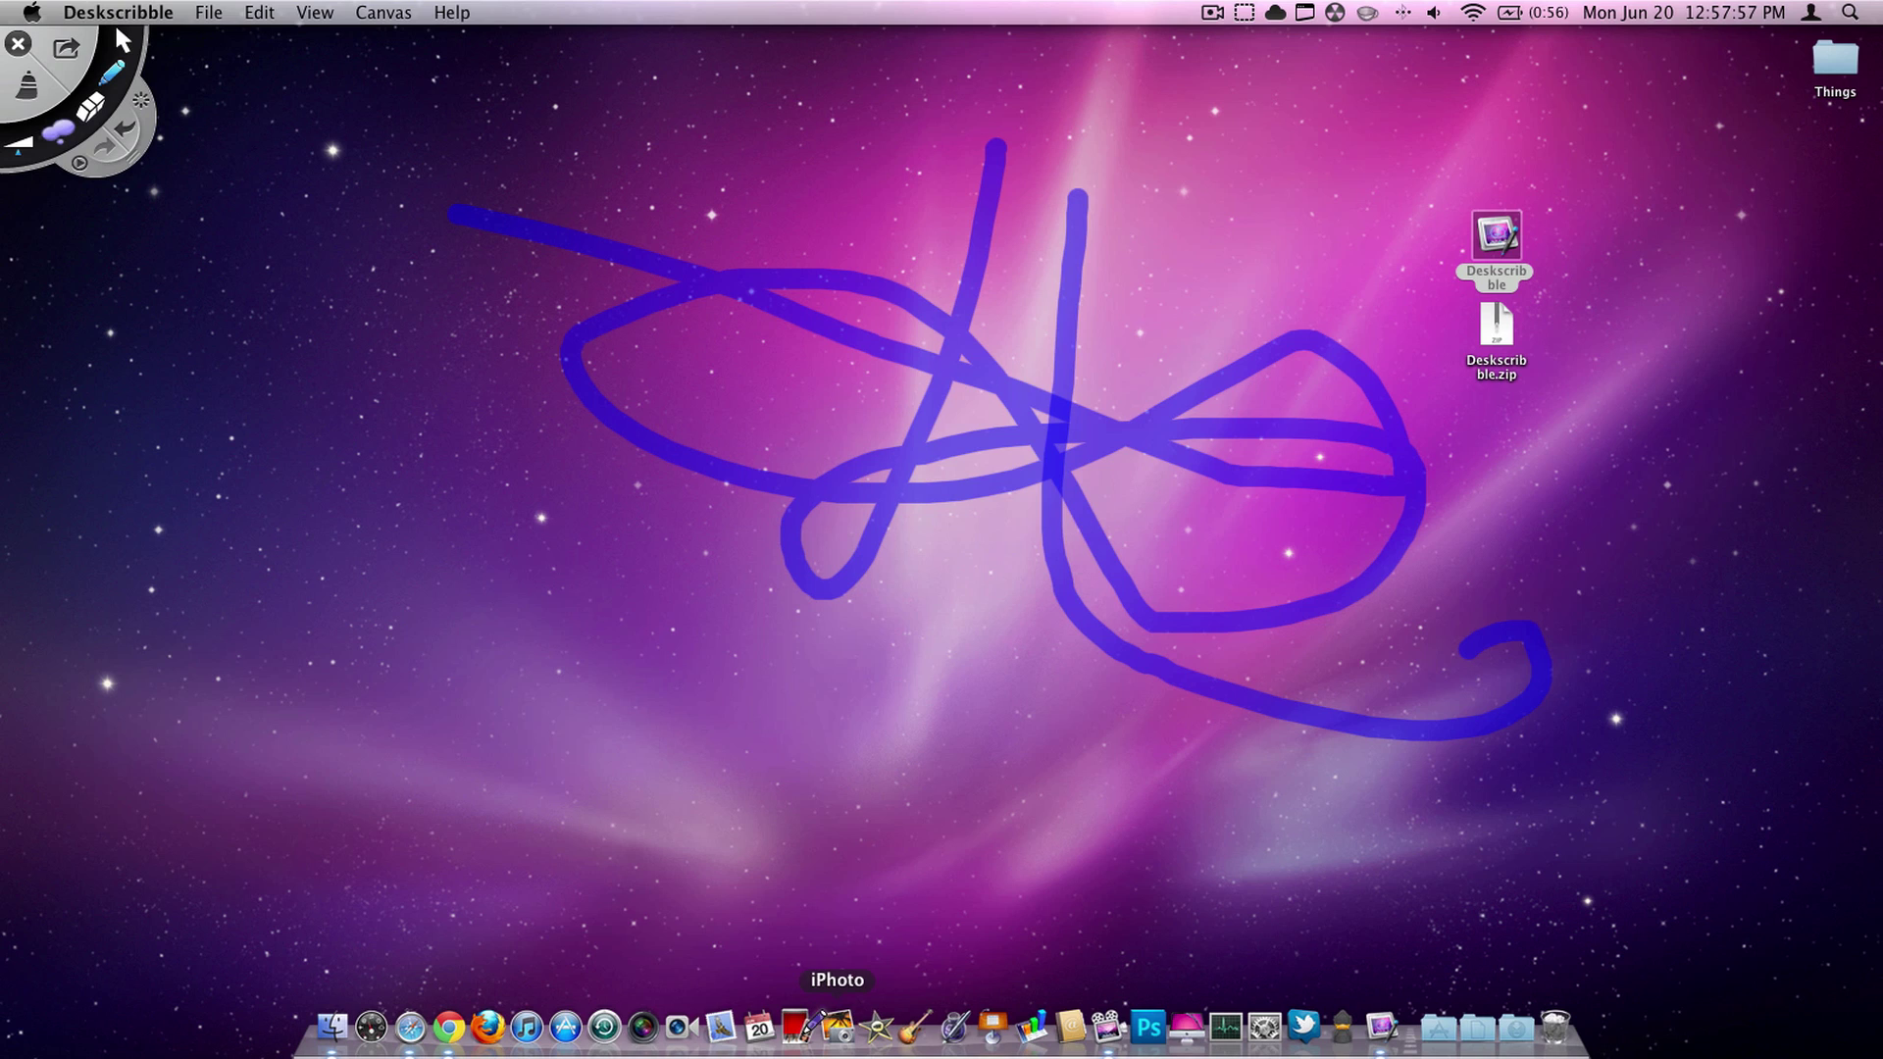
mouse_move(737, 1047)
left_mouse_down()
mouse_move(512, 1022)
mouse_move(294, 1030)
mouse_move(742, 1015)
mouse_move(1574, 1044)
mouse_move(477, 1041)
left_mouse_up()
mouse_move(432, 865)
left_mouse_down()
mouse_move(378, 673)
mouse_move(304, 147)
left_mouse_up()
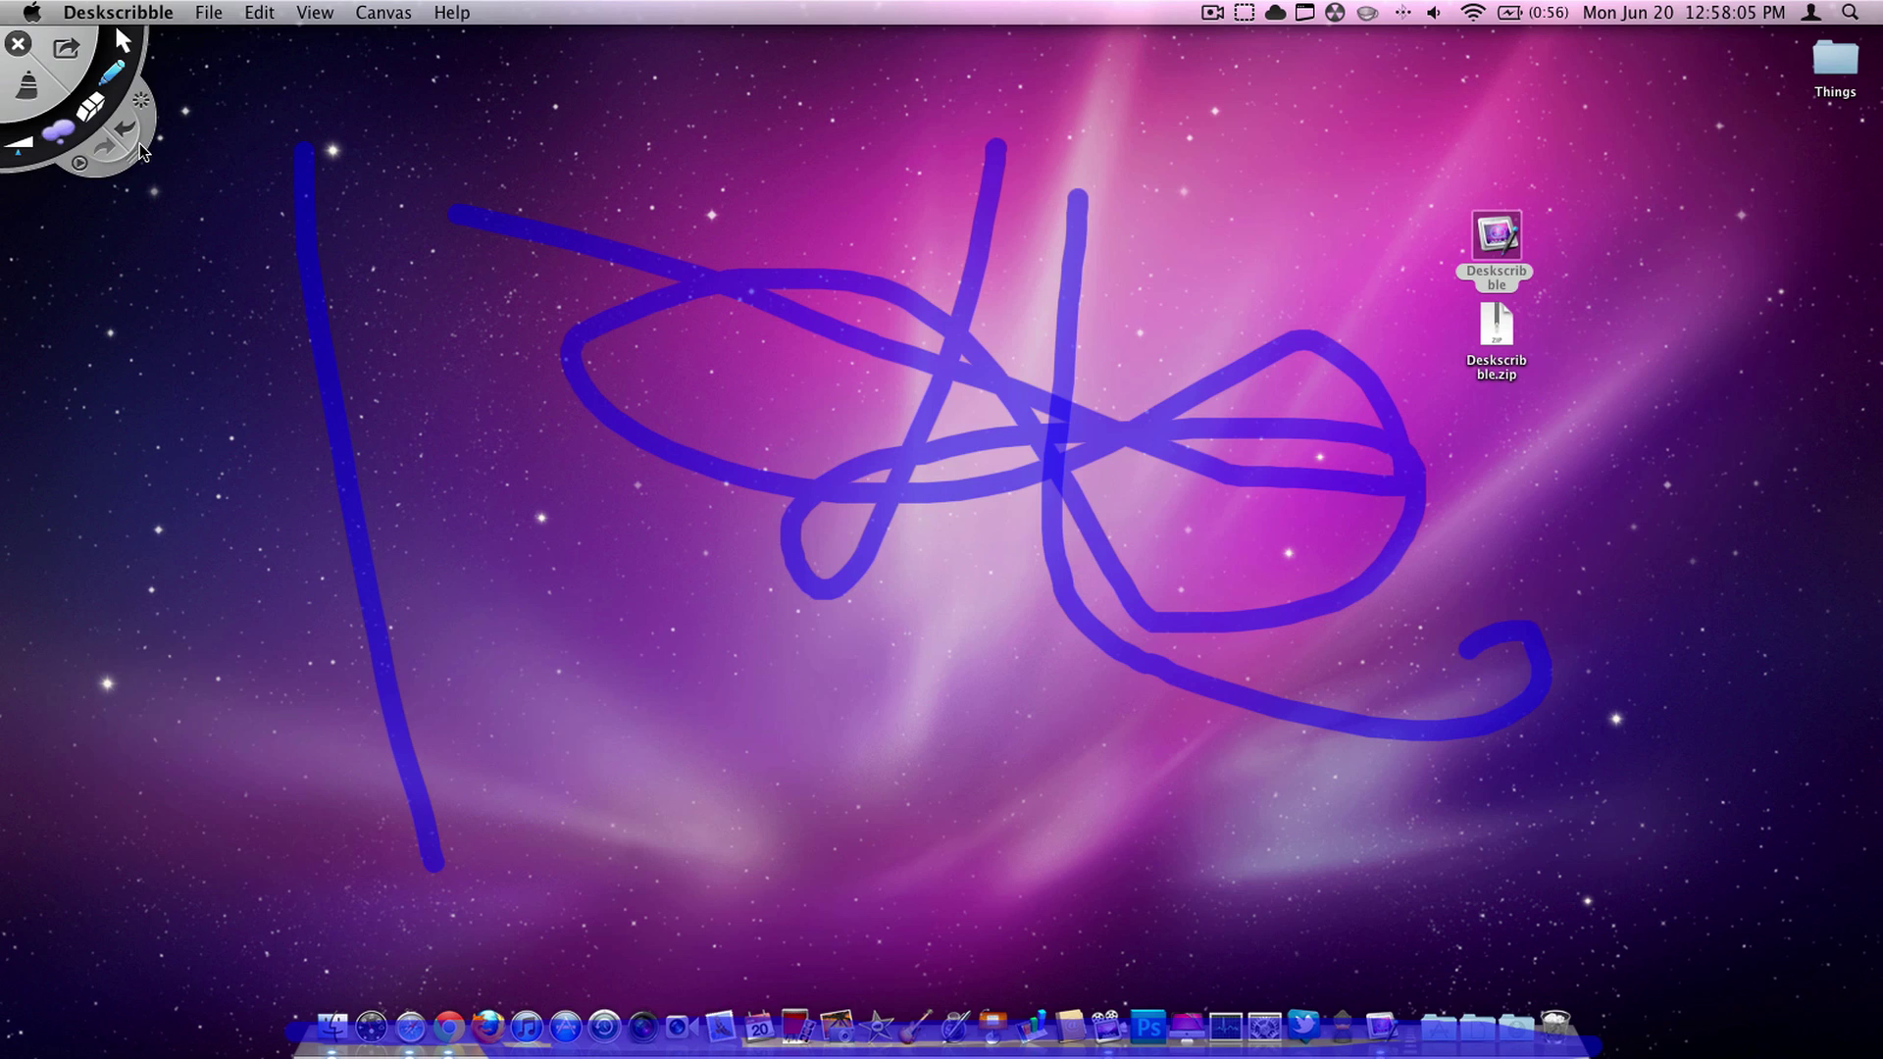
mouse_move(917, 191)
left_mouse_down()
mouse_move(765, 260)
mouse_move(1054, 510)
left_mouse_up()
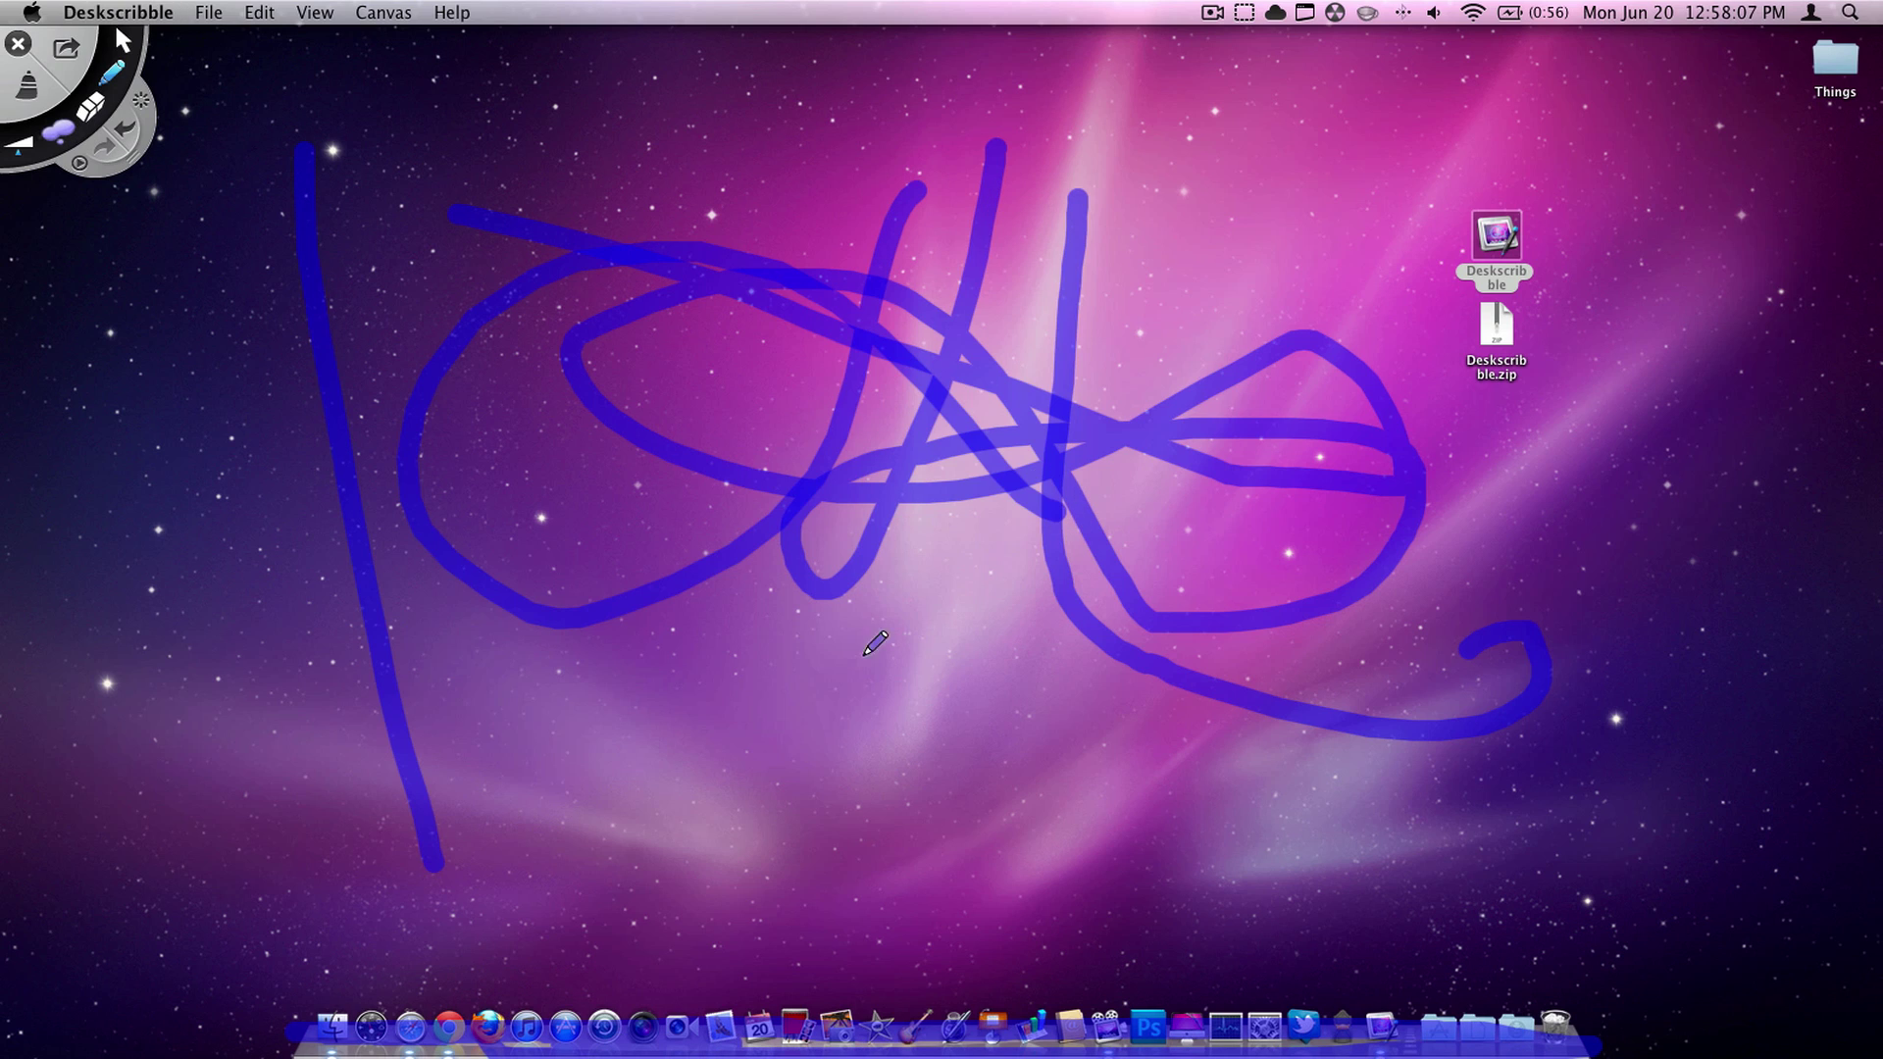
- Quit Deskscribble to clear the scribbles, then move the Deskscribble app and its zip to the Trash
key("super+q")
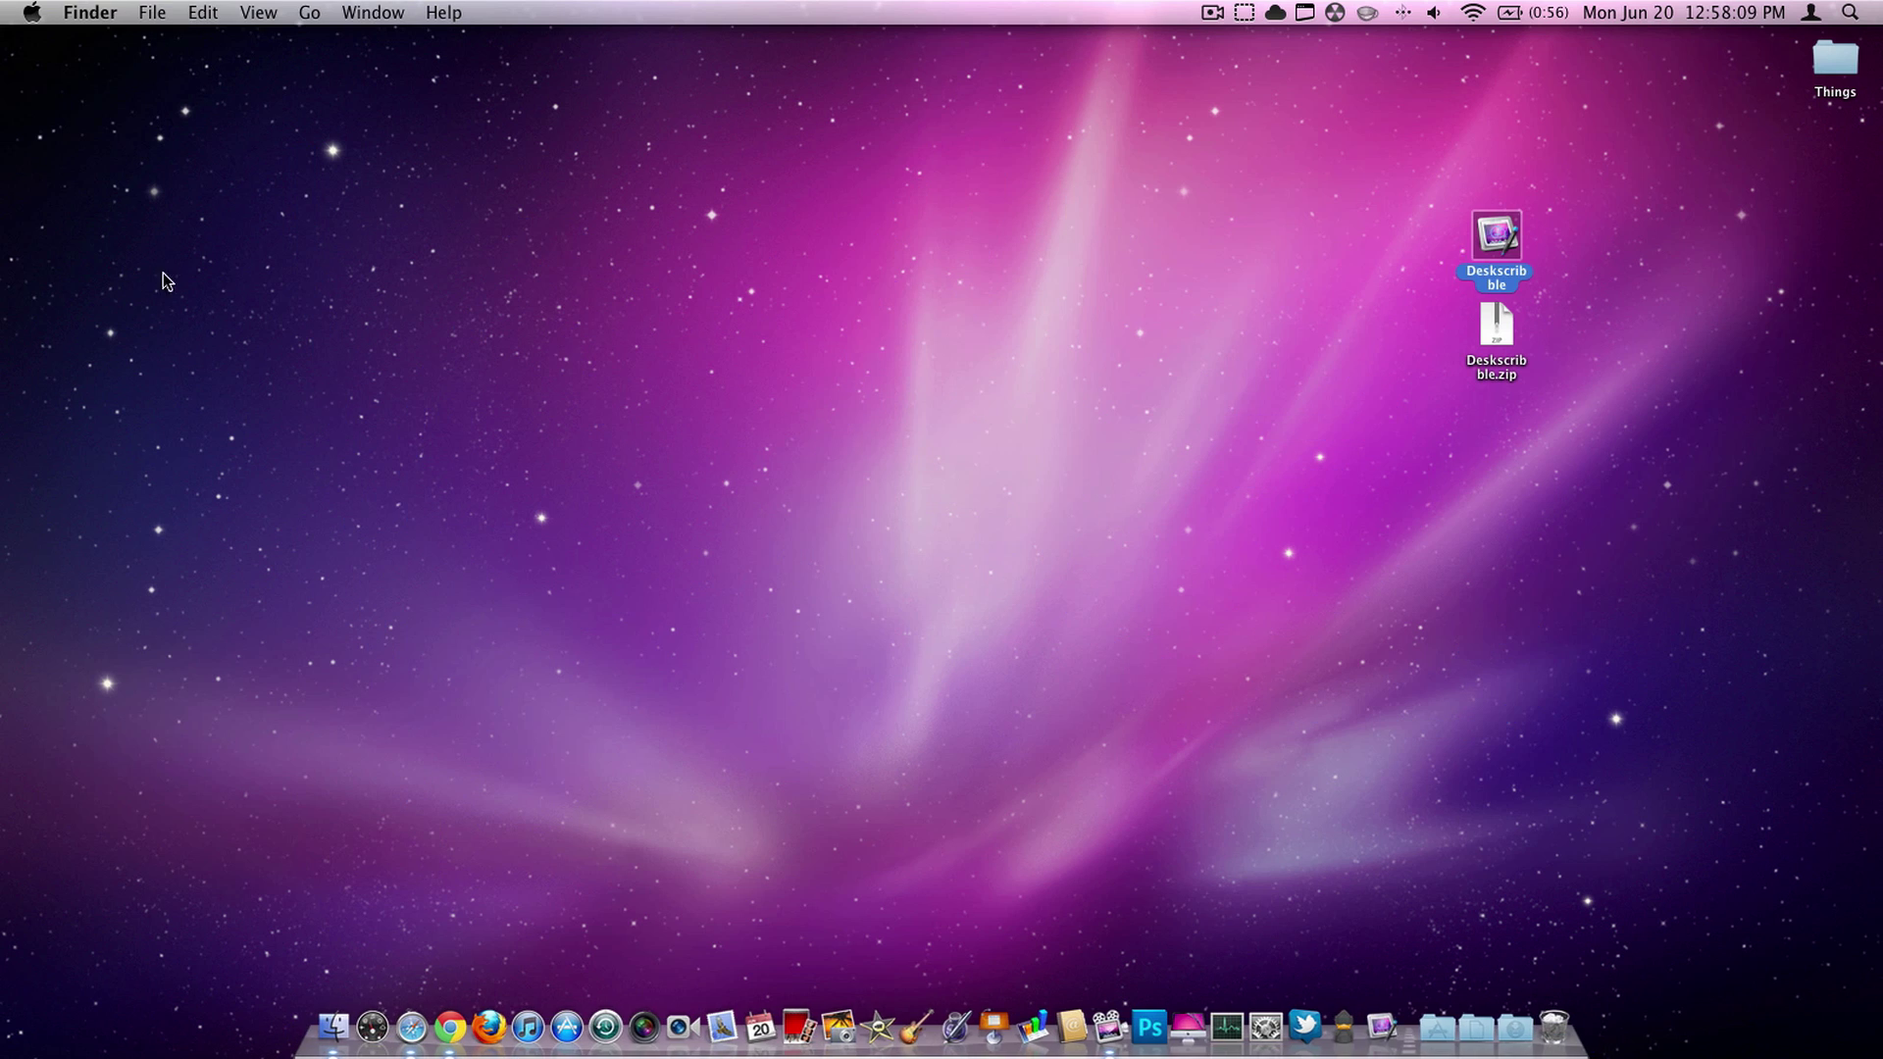
left_click(569, 355)
left_click_drag(1422, 225, 1635, 386)
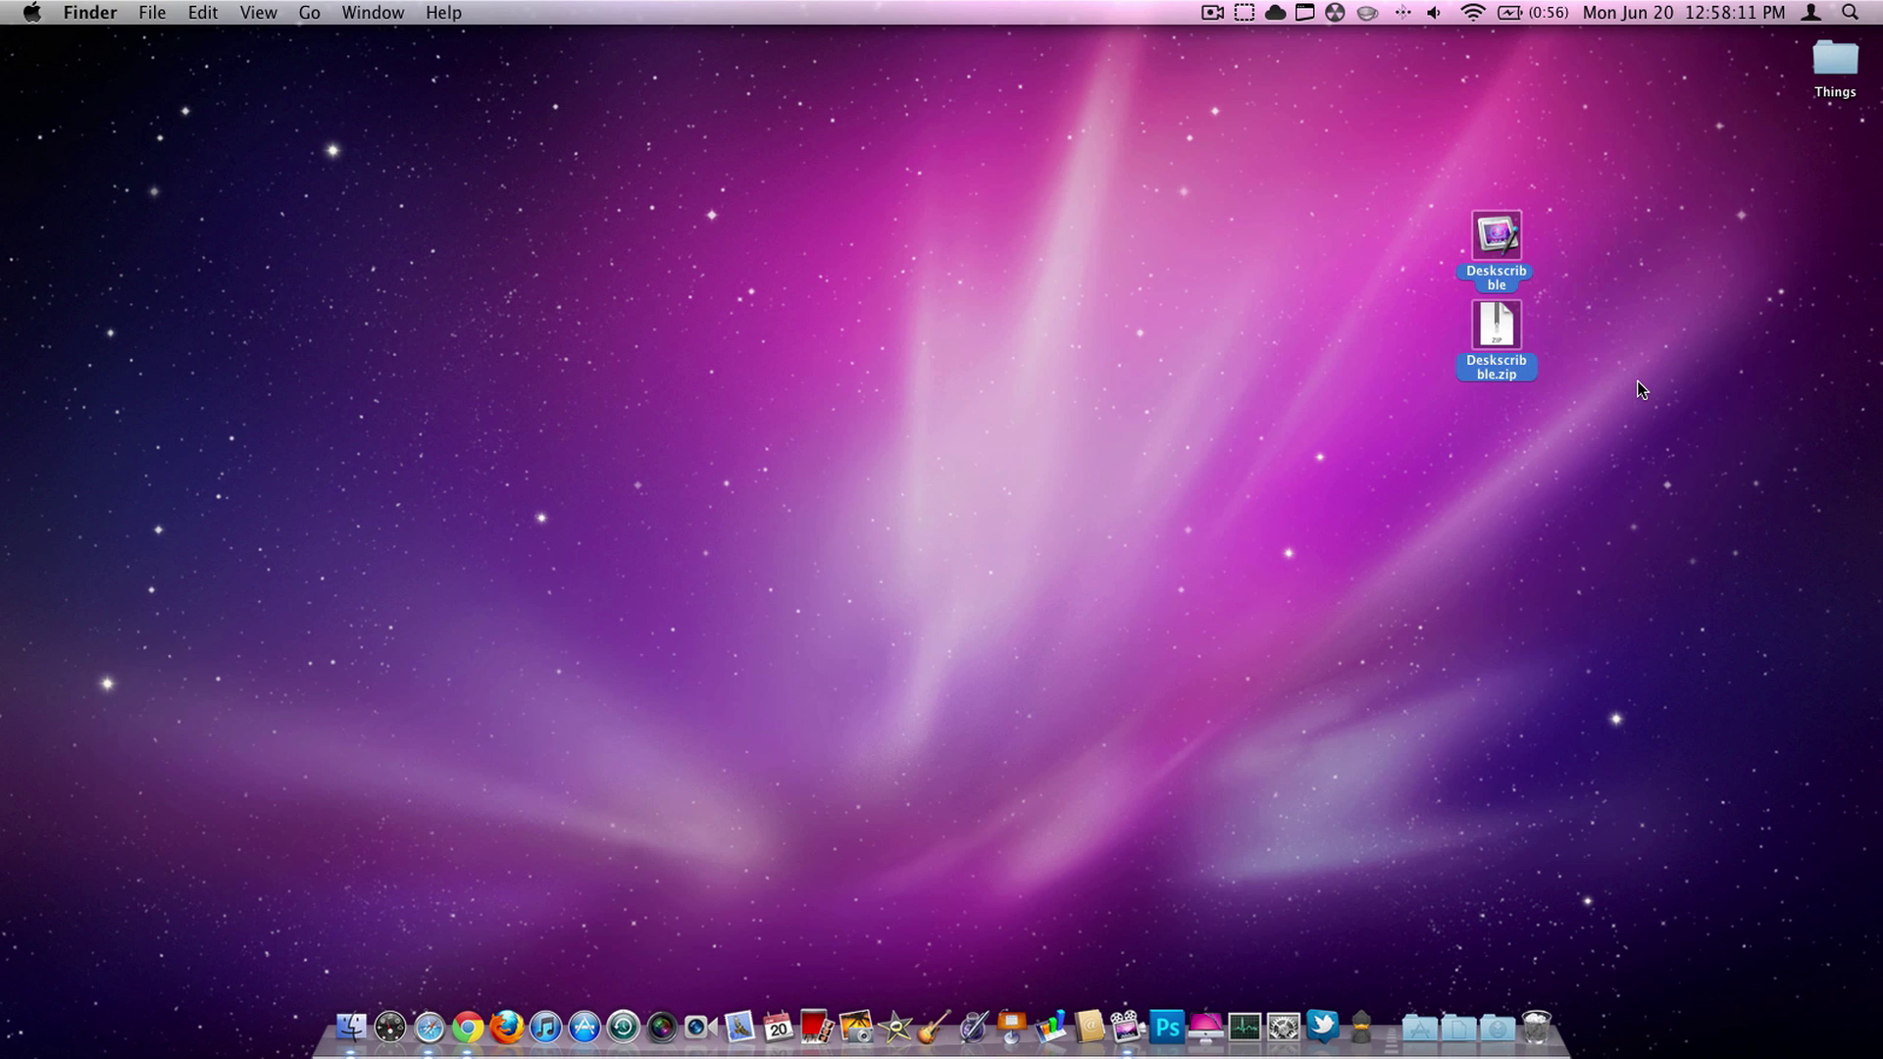
key("super+BackSpace")
- Peek into the Documents and Applications folders from the Dock
left_click(1458, 1025)
left_click(1419, 1025)
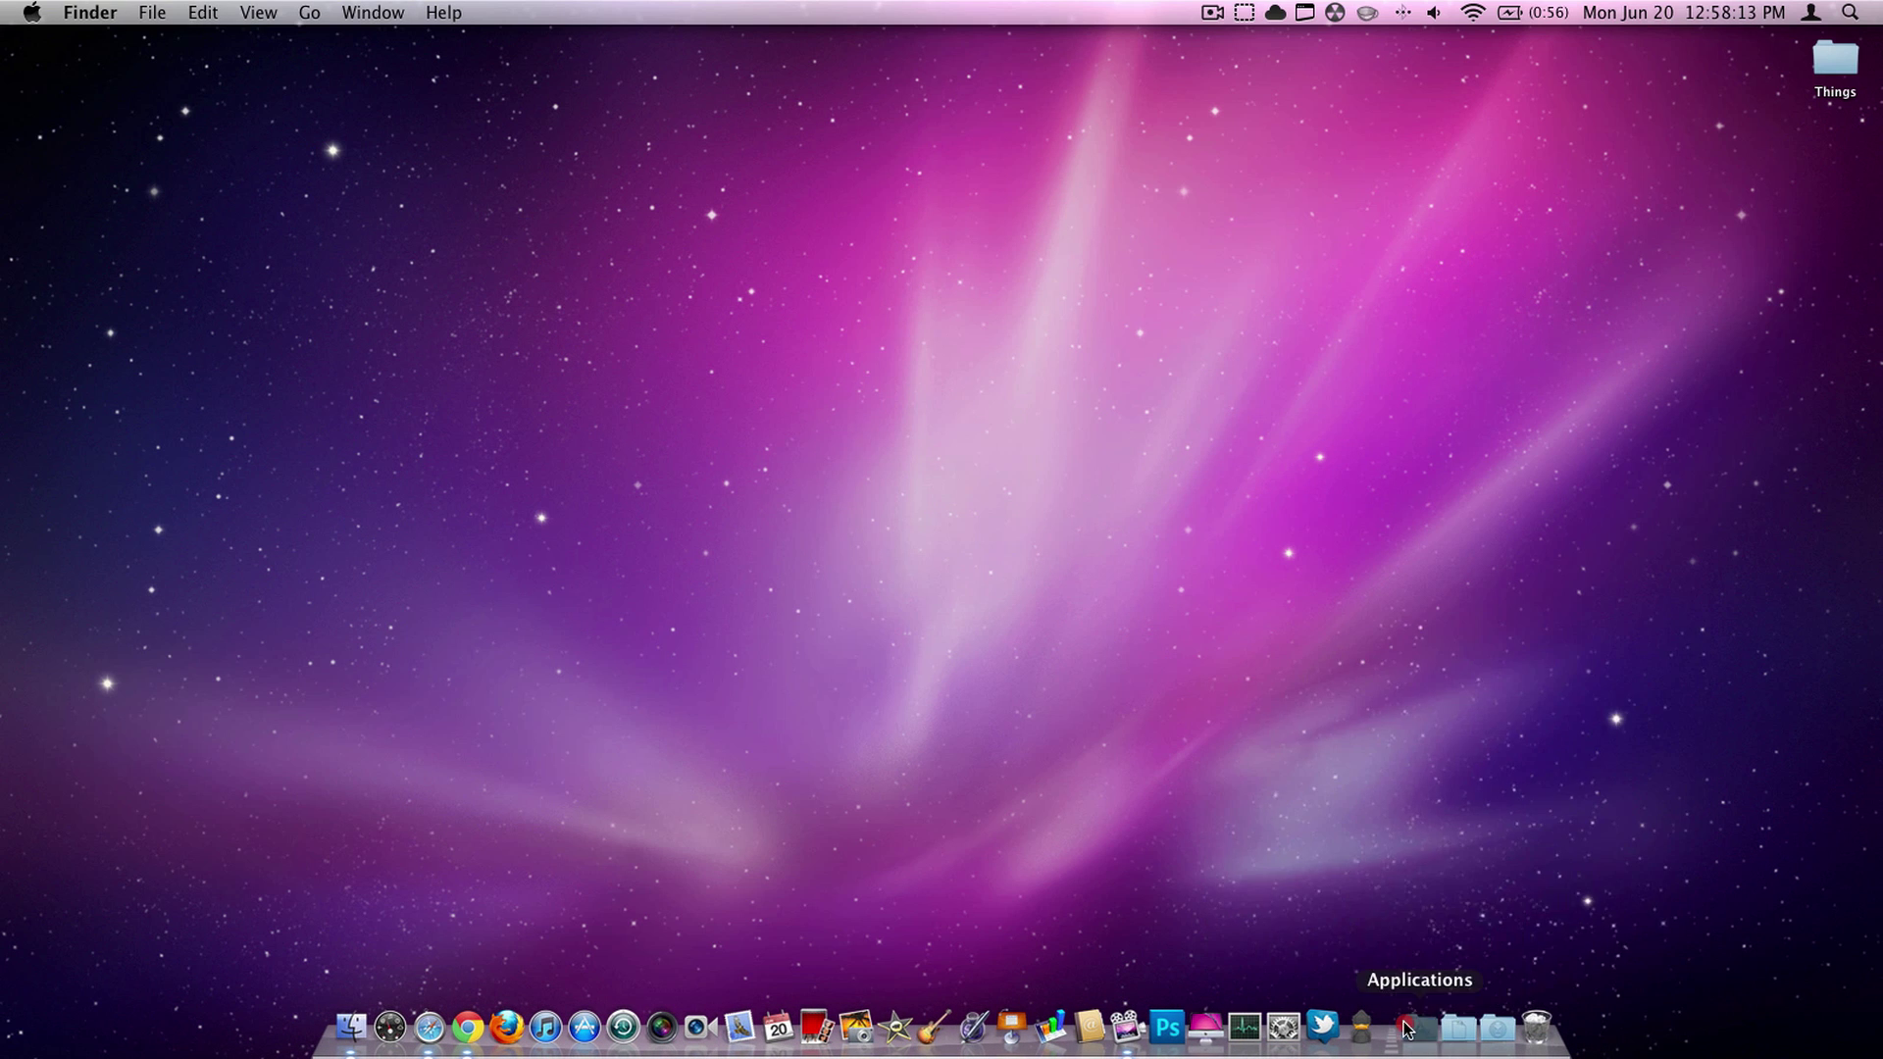
scroll(1270, 838, "down", 1)
left_click(1419, 1025)
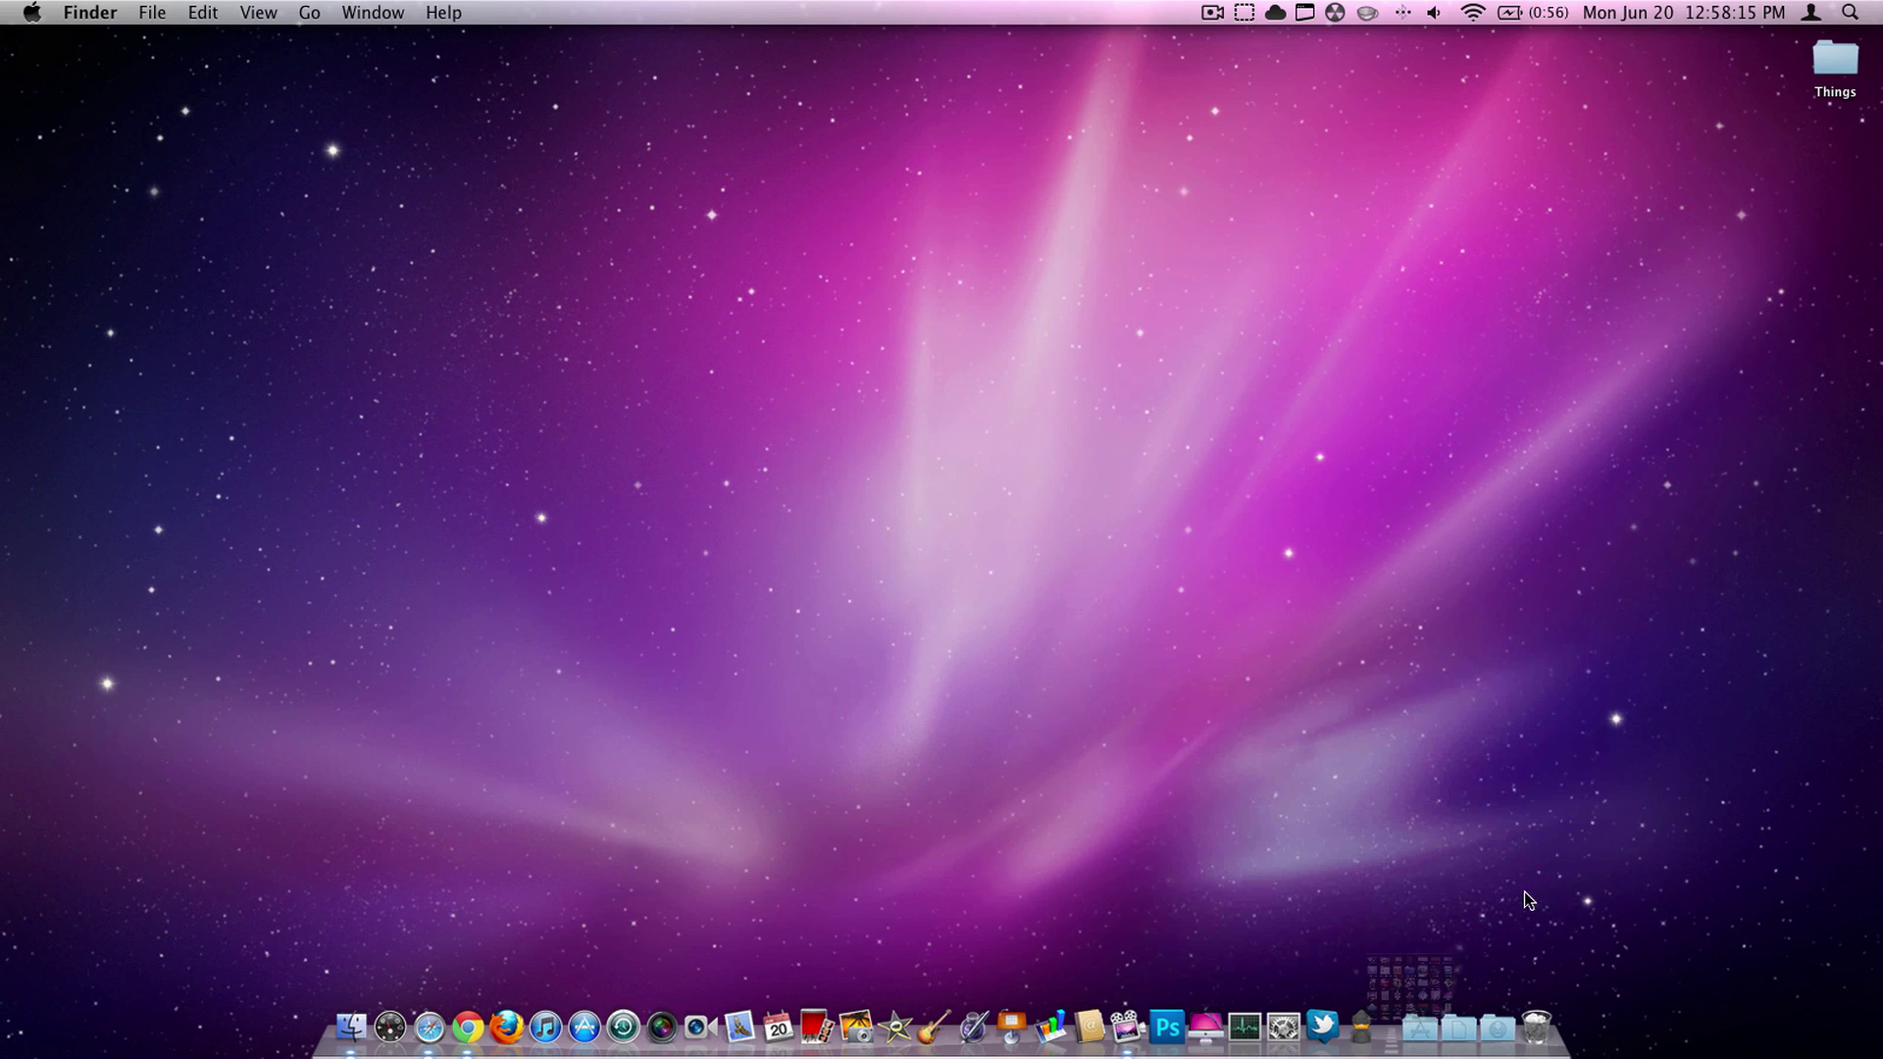
- Permanently empty the Trash and quit Google Chrome
right_click(1535, 1027)
left_click(1548, 971)
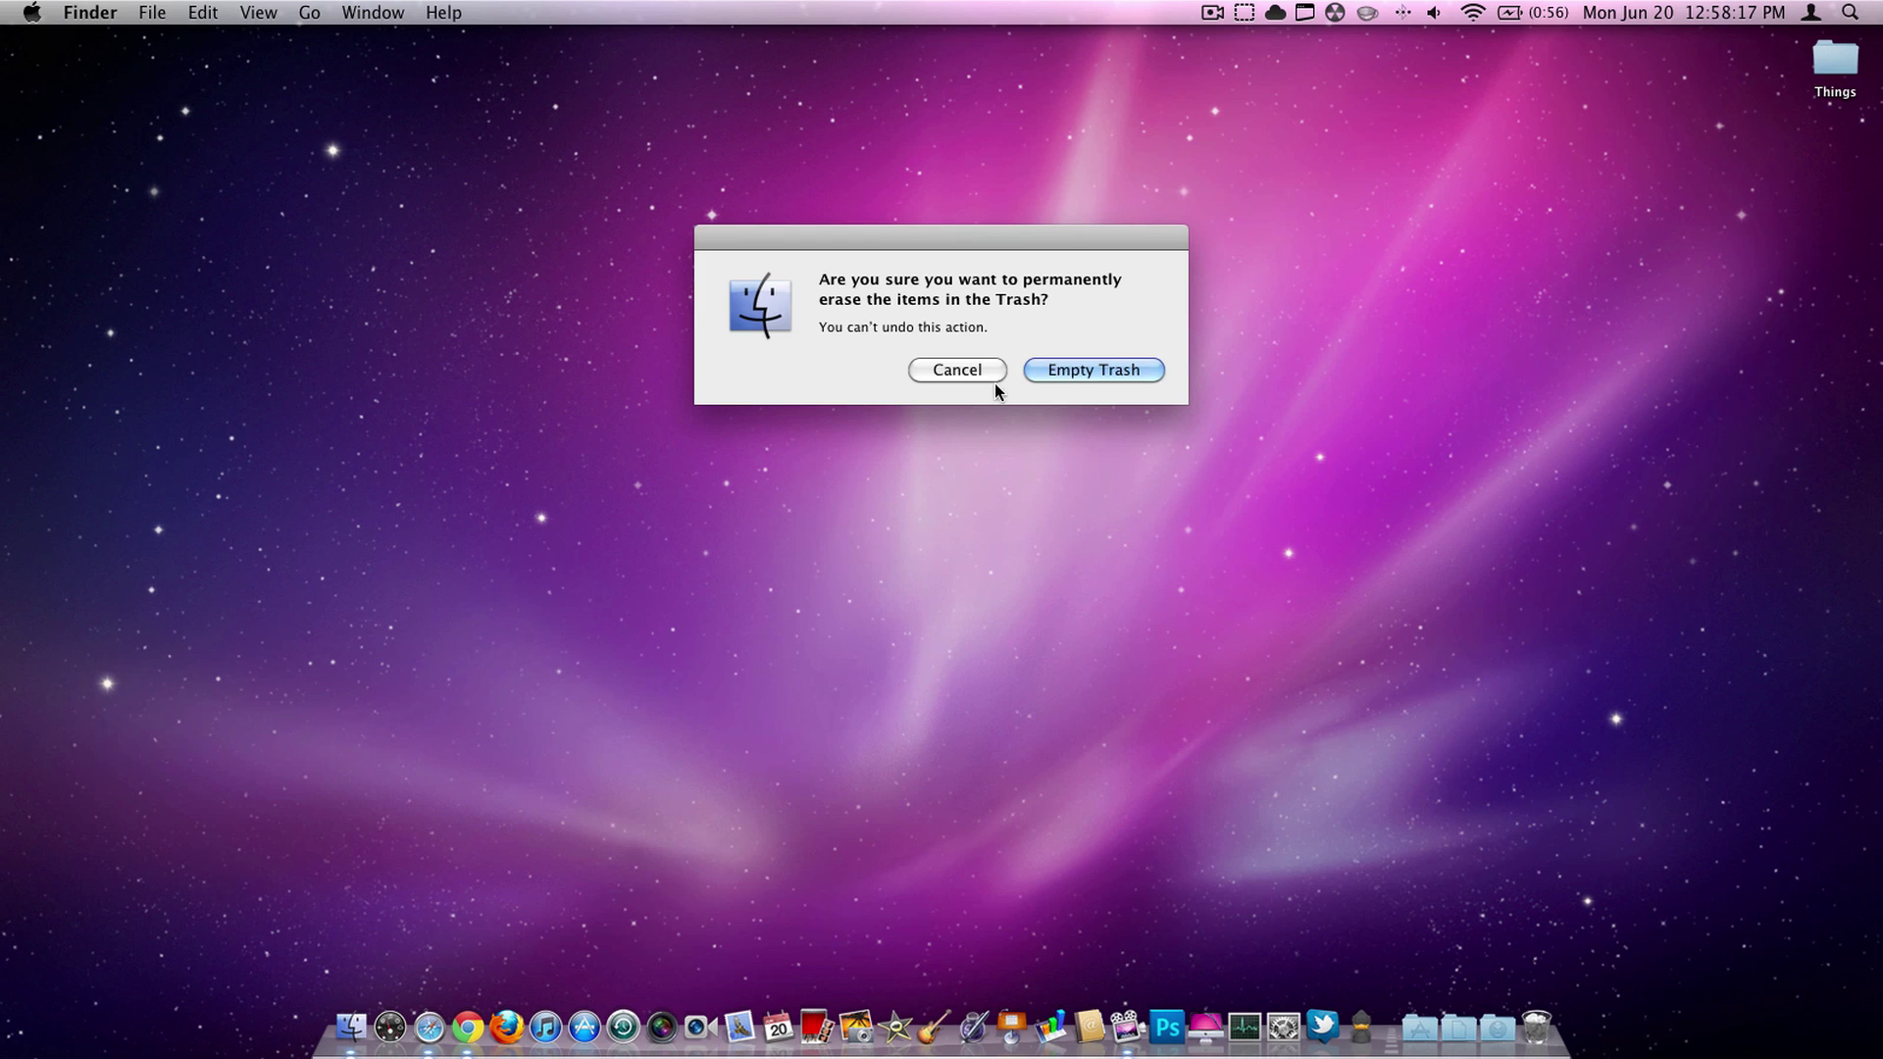
left_click(1100, 365)
right_click(468, 1026)
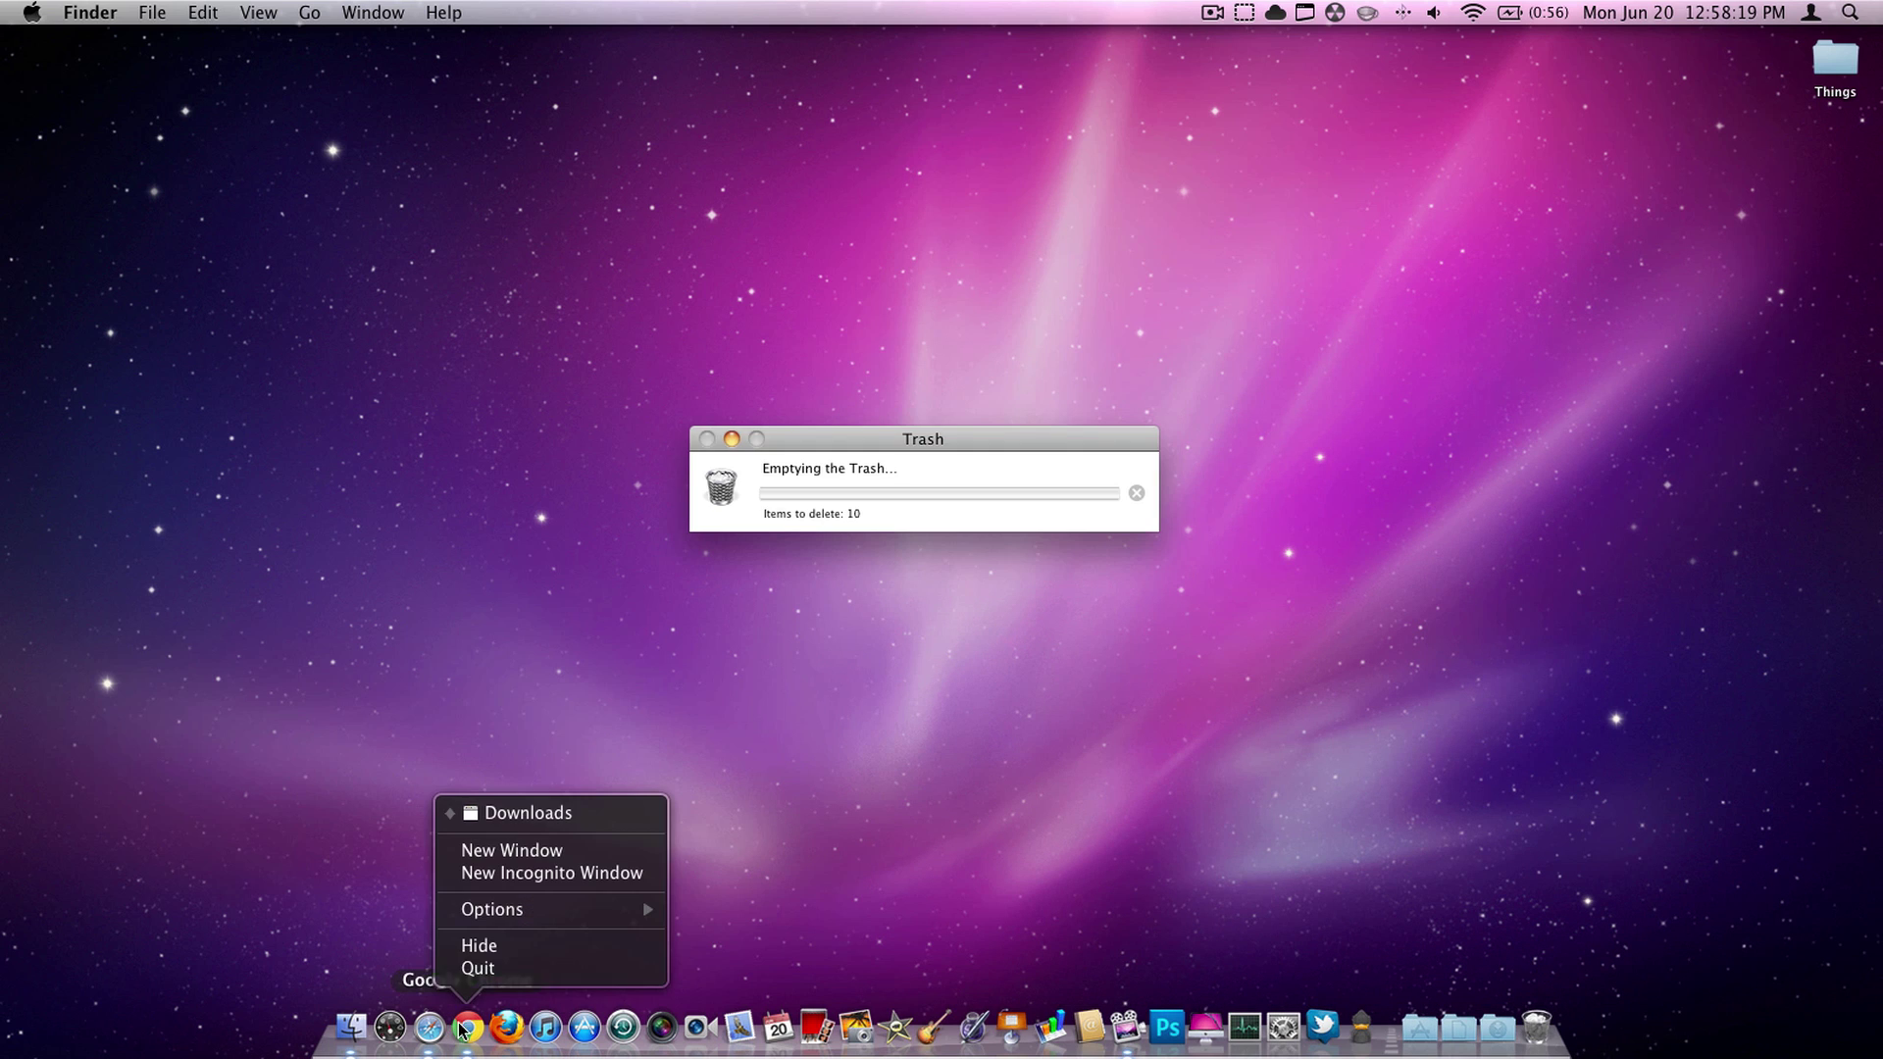
left_click(473, 969)
- Bring Safari forward, close the Twitter 'Who to follow' tab, then close the Macbuzzer window
left_click(428, 1030)
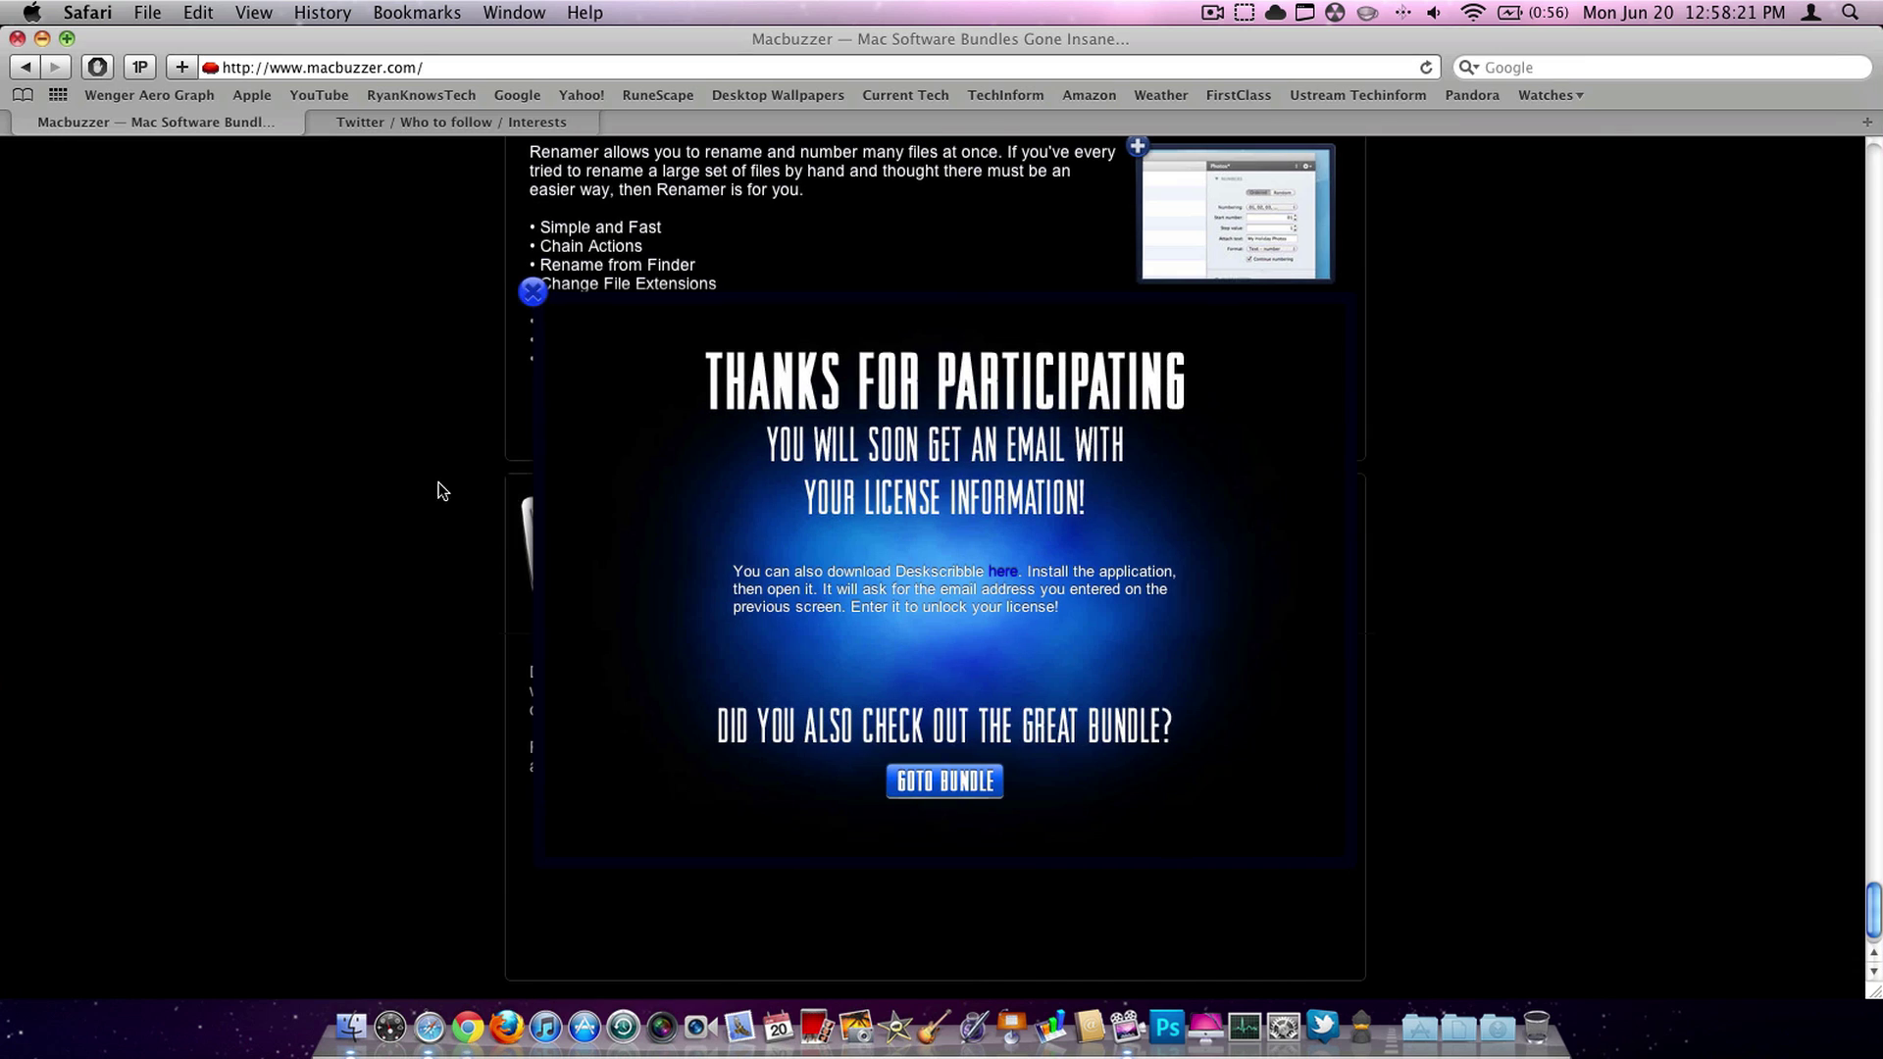
scroll(1140, 690, "up", 10)
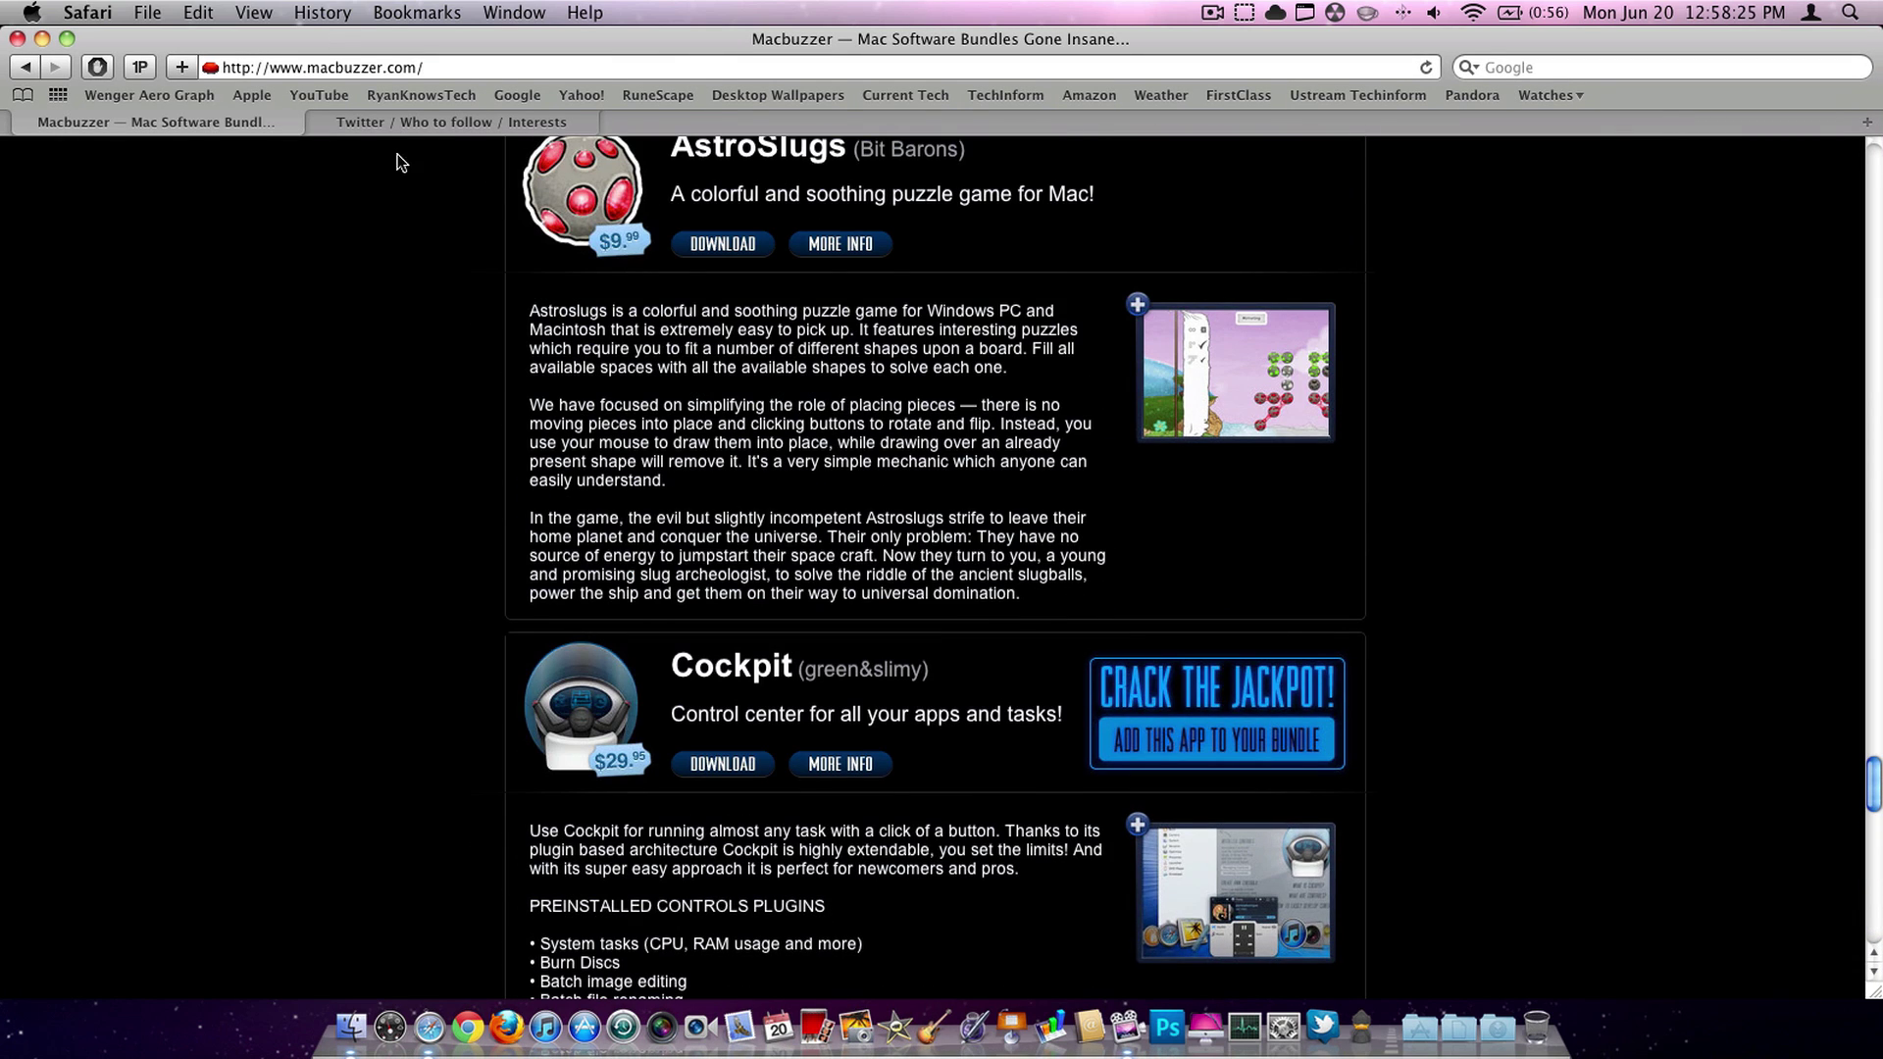
left_click(370, 123)
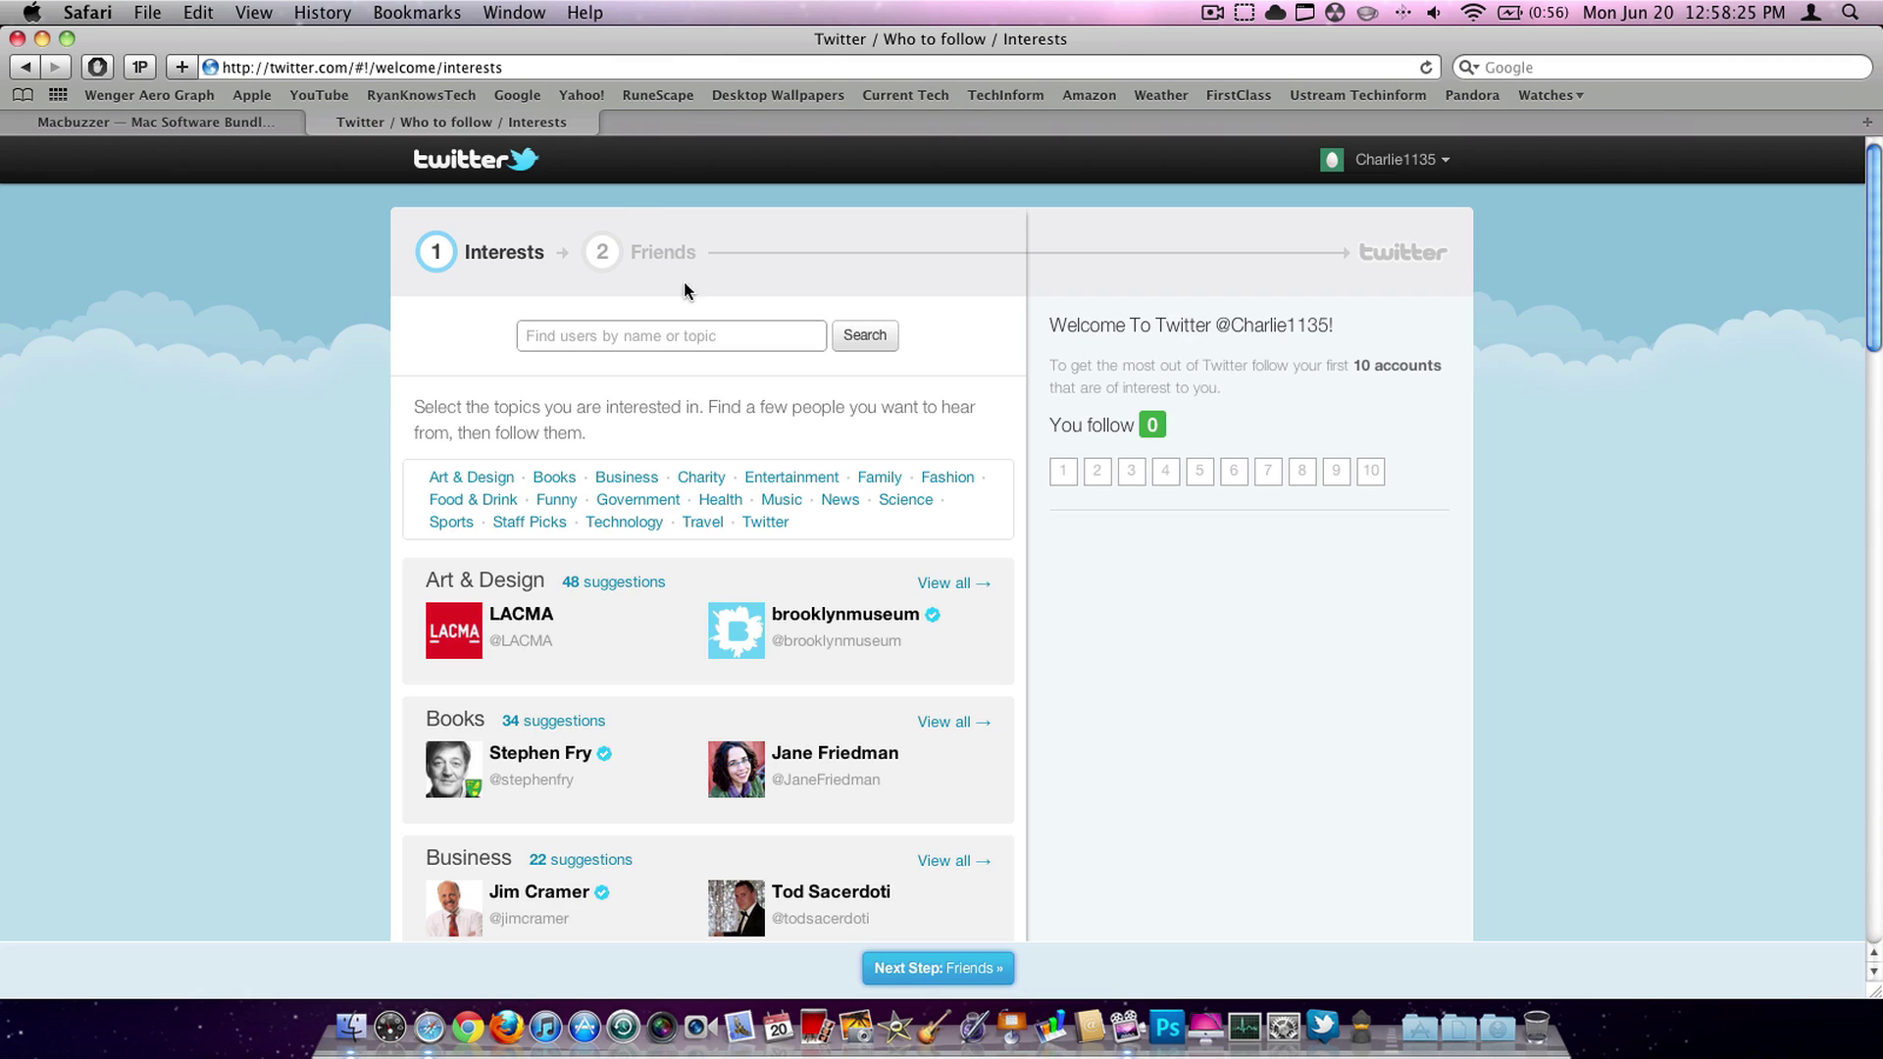
left_click(316, 121)
left_click(17, 39)
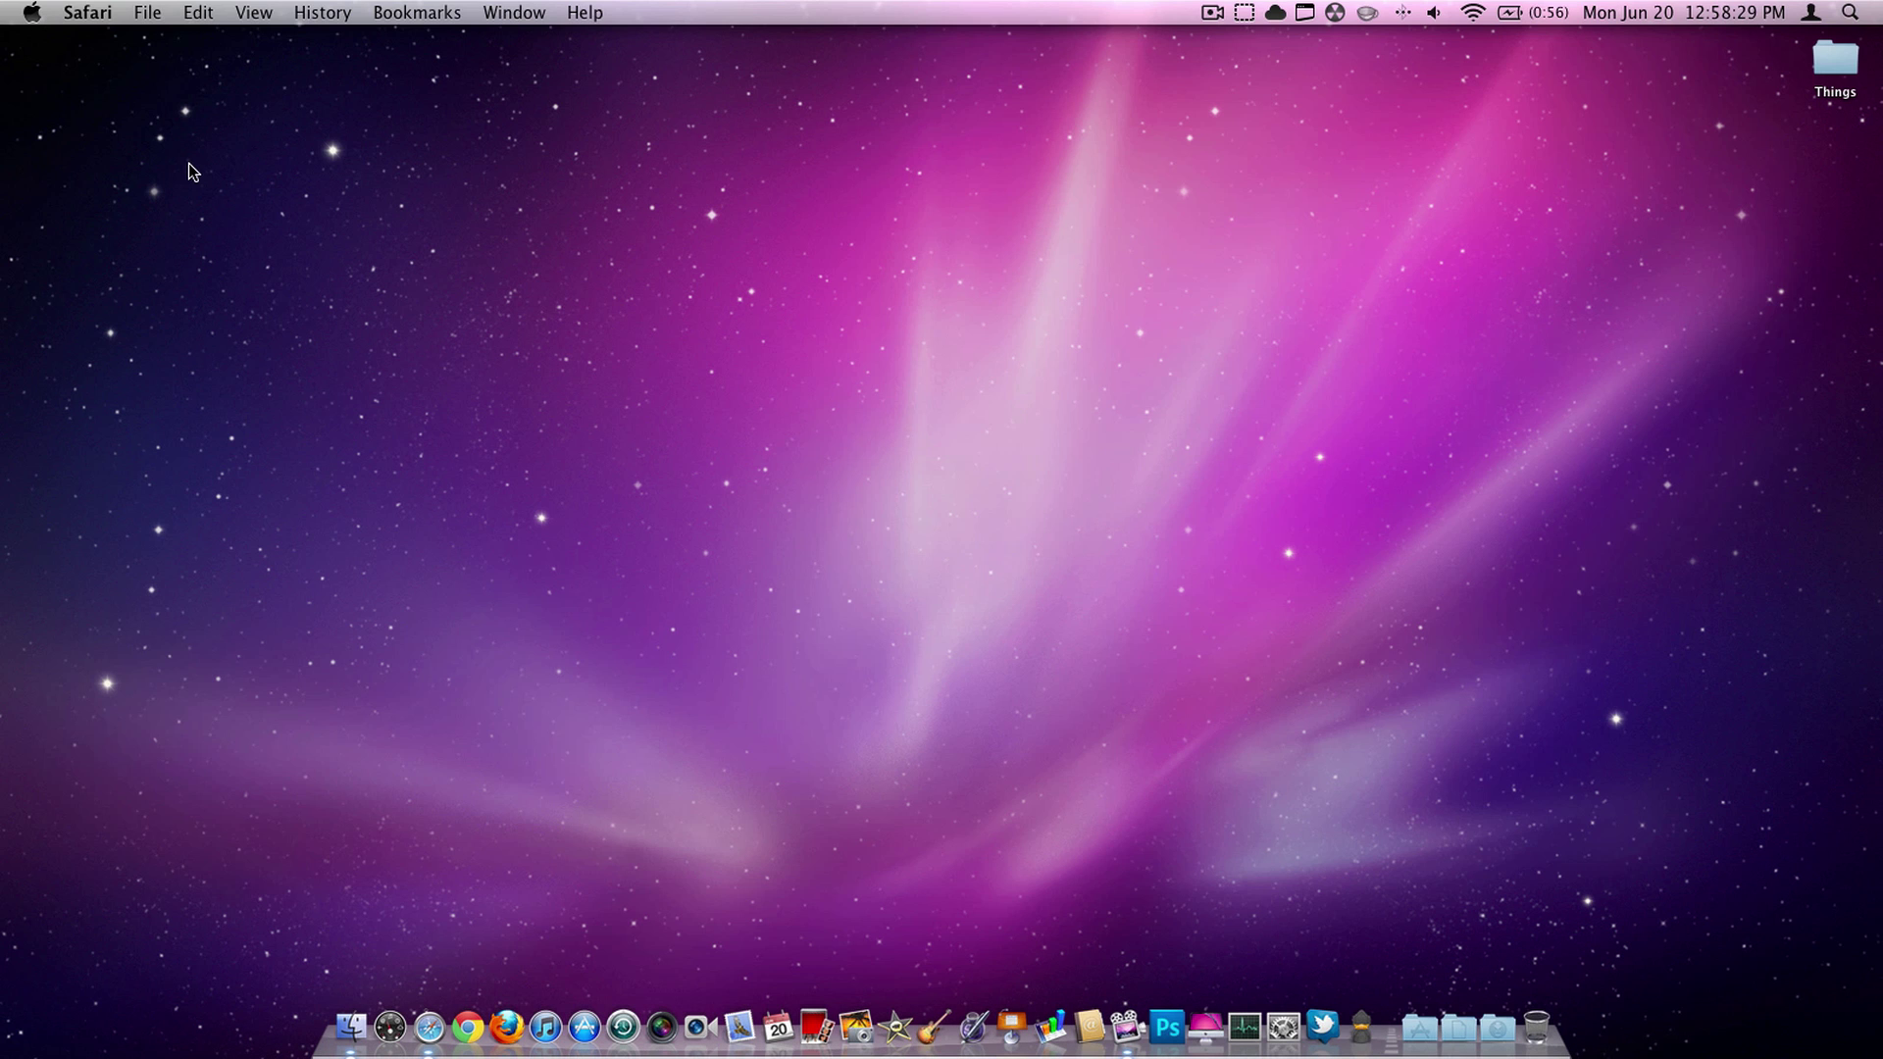